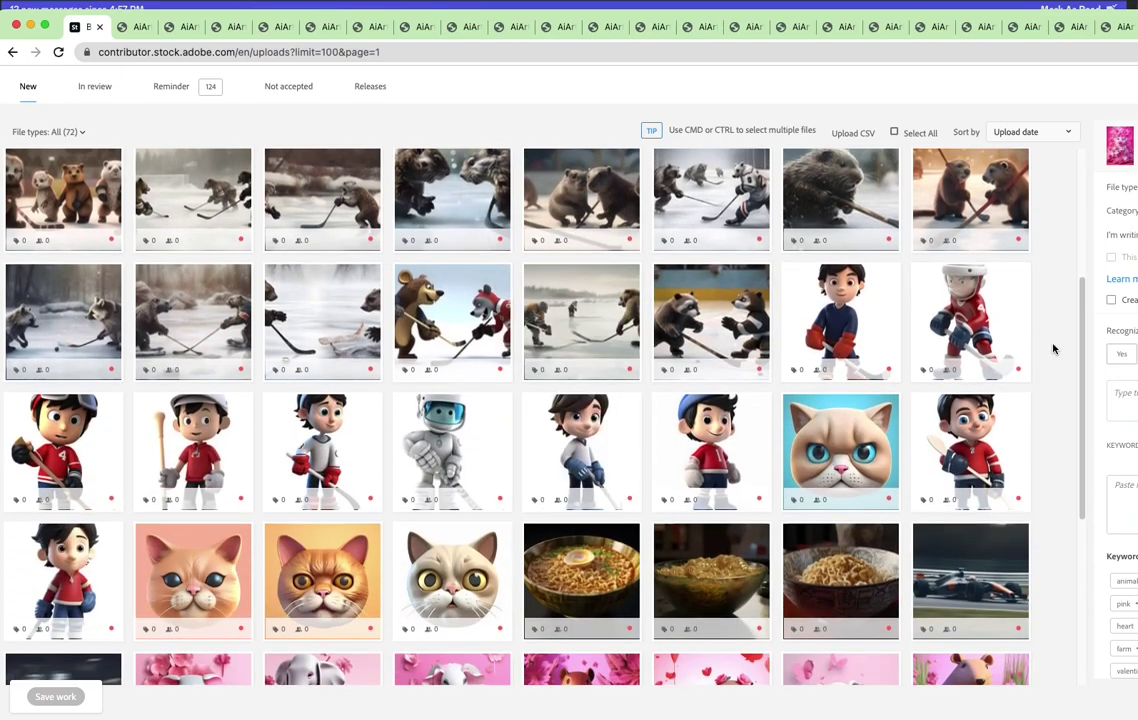
pyautogui.scroll(-5, 1053, 348)
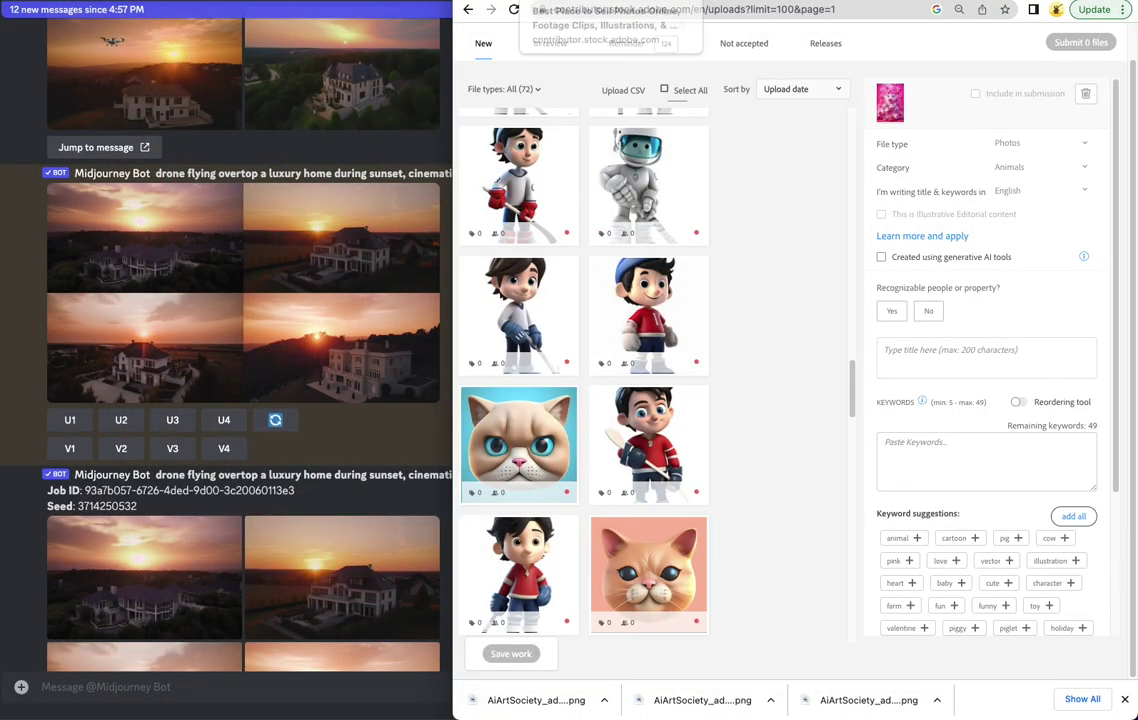
# Browse the downloaded Midjourney images in the cdn.discordapp.com tabs, then return to Discord's Midjourney chat
pyautogui.click(593, 38)
pyautogui.hotkey('ctrl', 'Tab')
pyautogui.hotkey('ctrl', 'Tab')
pyautogui.hotkey('ctrl', 'Tab')
pyautogui.hotkey('ctrl', 'Tab')
pyautogui.hotkey('ctrl', 'Tab')
pyautogui.hotkey('ctrl', 'Tab')
pyautogui.hotkey('ctrl', 'Tab')
pyautogui.hotkey('ctrl', 'Tab')
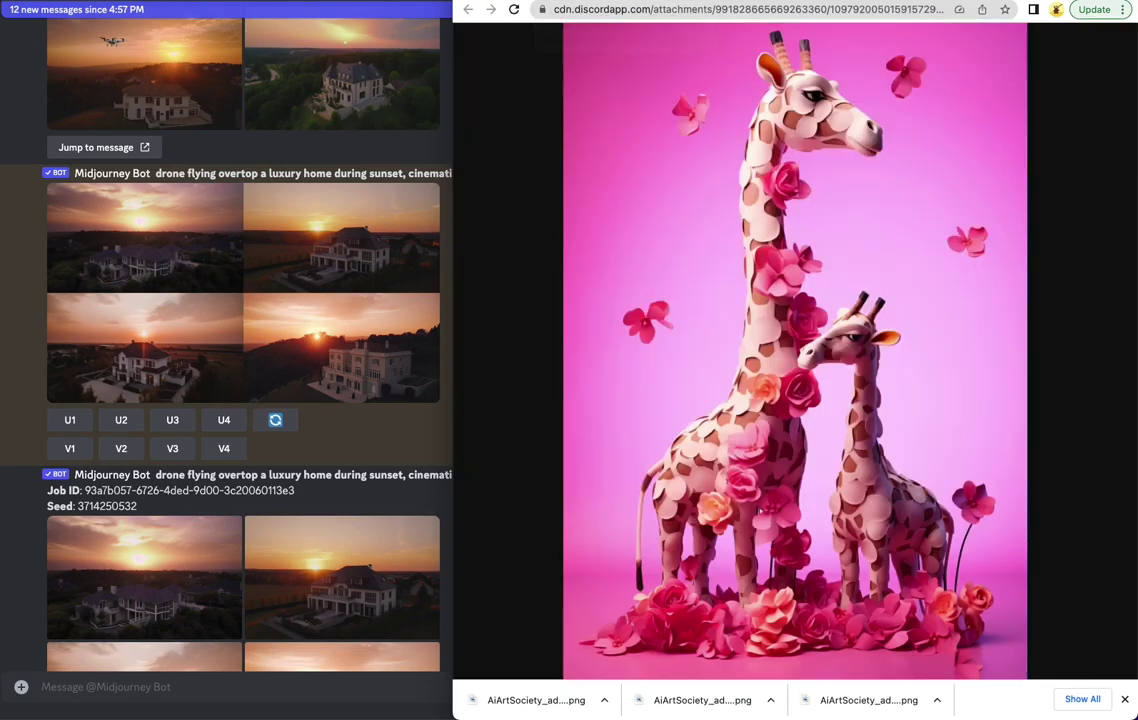
pyautogui.click(417, 399)
pyautogui.scroll(20, 417, 399)
pyautogui.scroll(15, 417, 399)
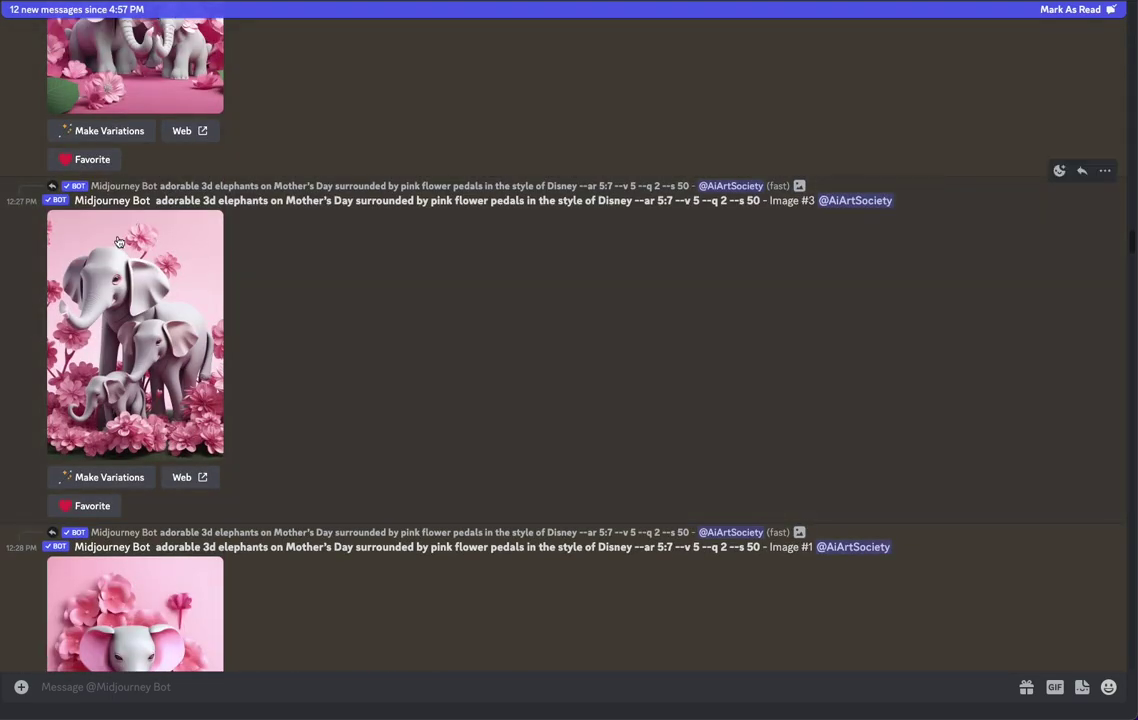
pyautogui.click(122, 244)
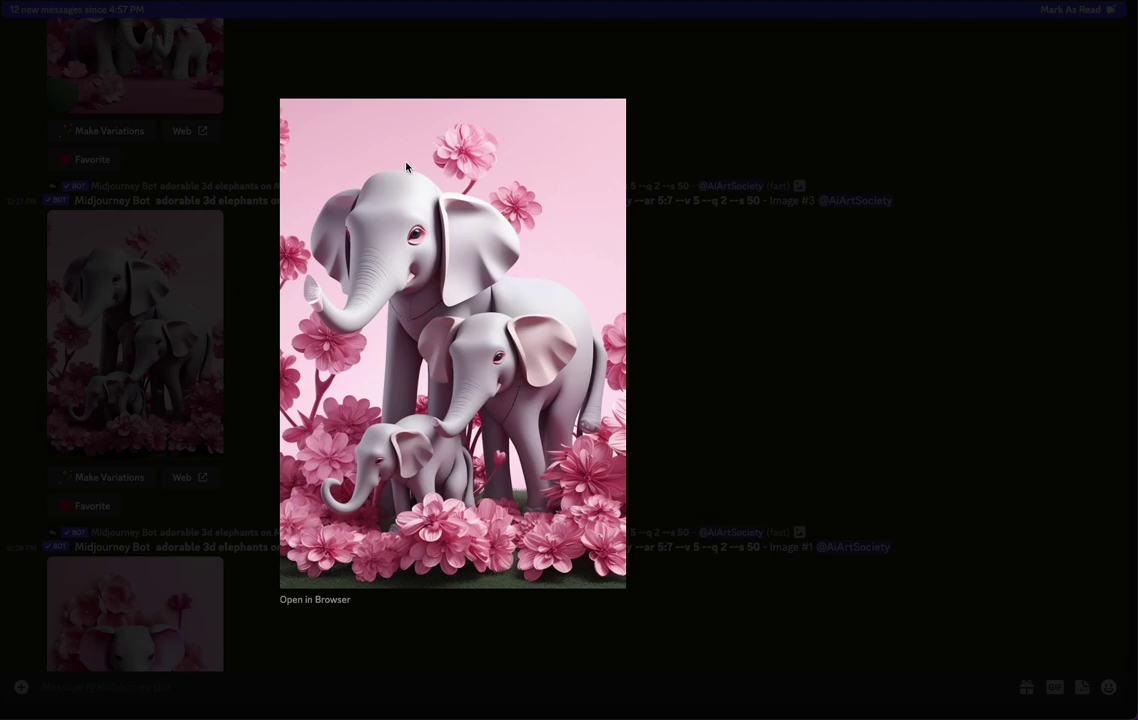
pyautogui.click(650, 289)
pyautogui.scroll(10, 375, 243)
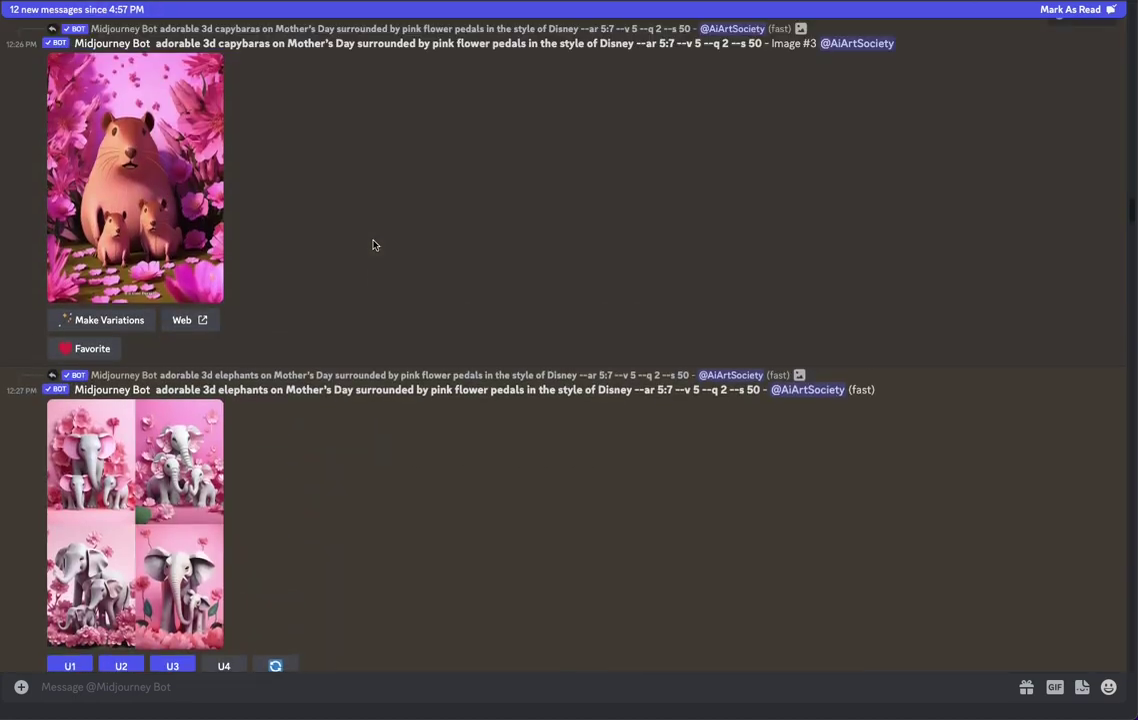
pyautogui.scroll(3, 373, 244)
pyautogui.click(135, 395)
pyautogui.click(769, 307)
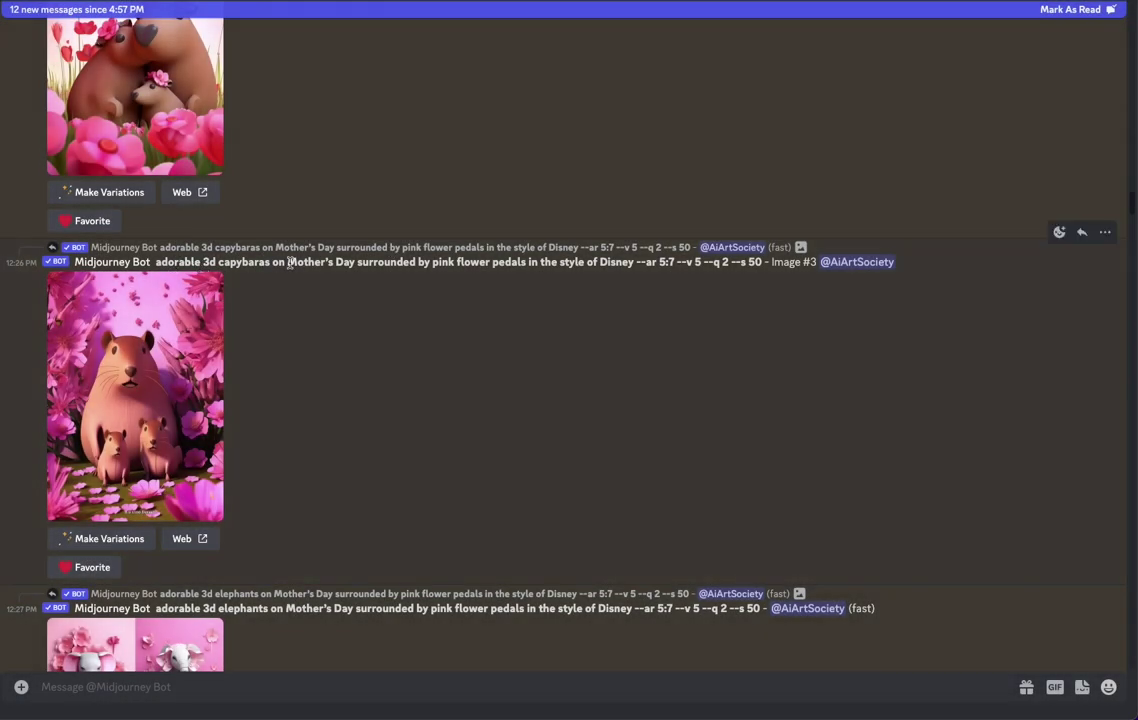
pyautogui.moveTo(545, 262); pyautogui.dragTo(630, 262)
pyautogui.doubleClick(616, 262)
pyautogui.click(609, 282)
pyautogui.doubleClick(244, 262)
pyautogui.click(285, 281)
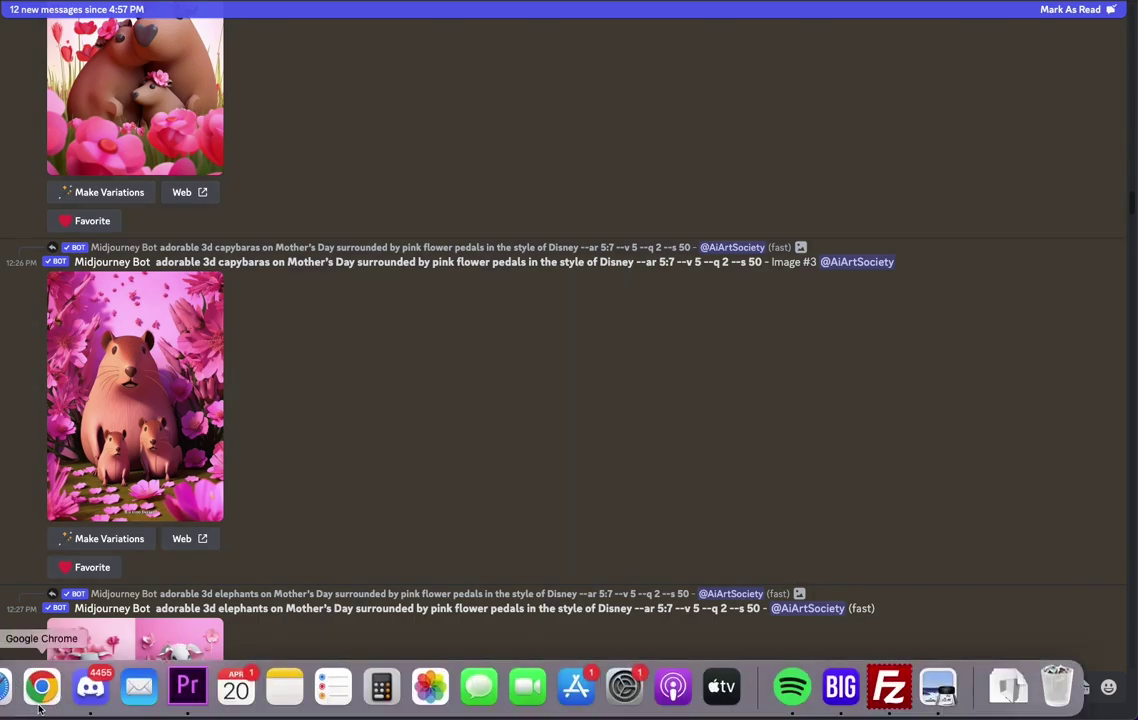
# Scroll the HolidayInsights everyday calendar to the April and May holidays, dismissing the notification panel
pyautogui.click(41, 685)
pyautogui.scroll(-5, 400, 435)
pyautogui.scroll(-8, 406, 436)
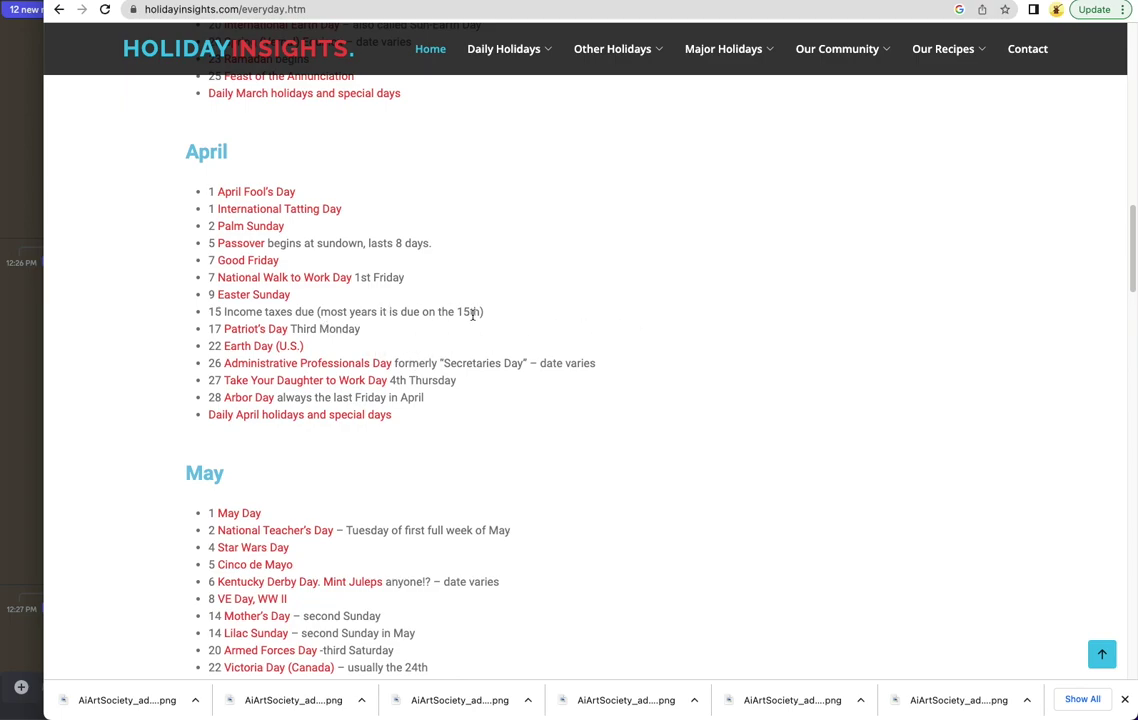
pyautogui.scroll(-2, 474, 318)
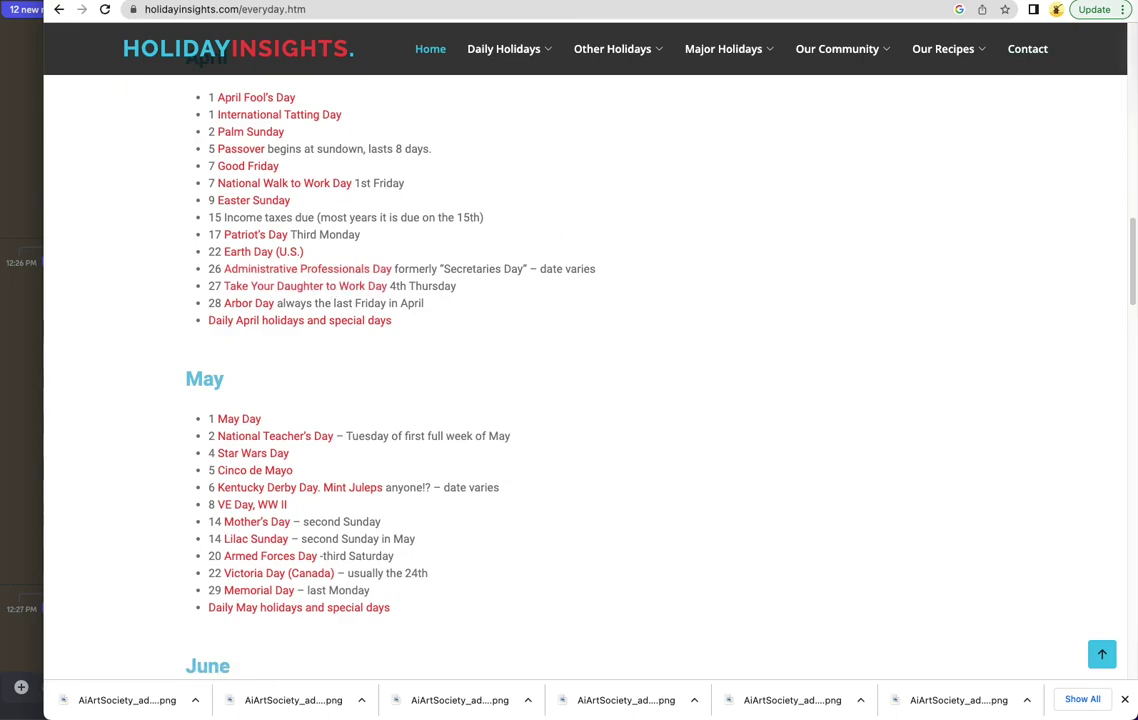
pyautogui.click(818, 190)
pyautogui.click(846, 140)
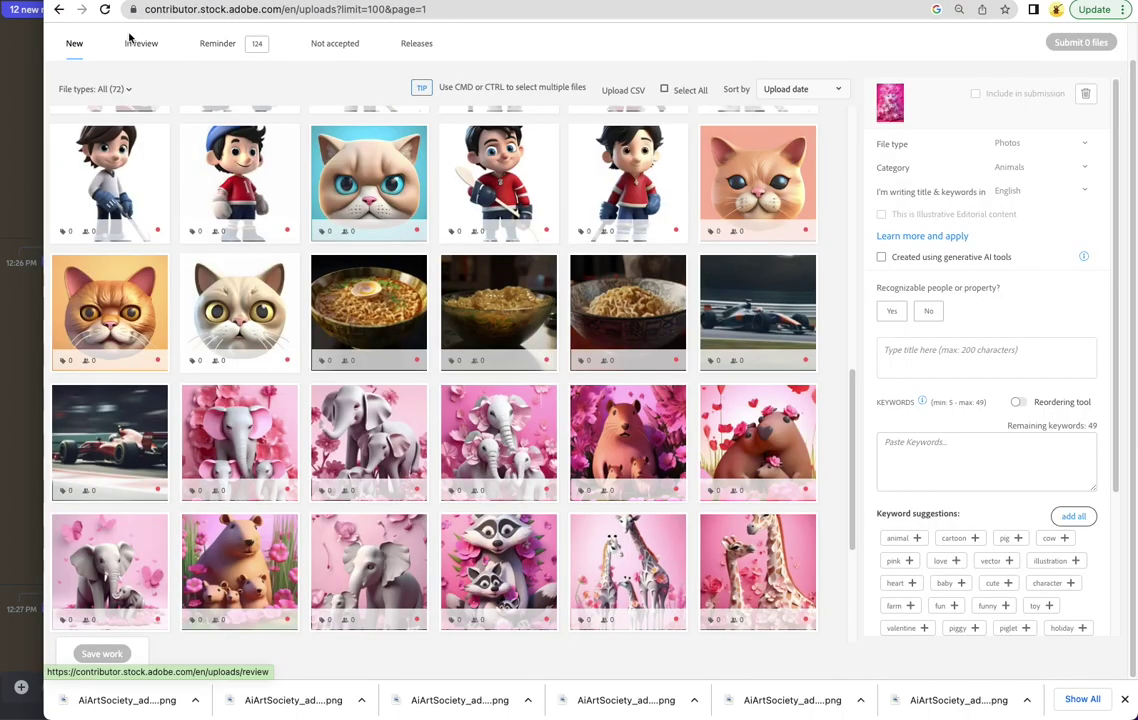
# Check the fruit smoothie bowl submission under In review, then go back to New uploads
pyautogui.click(131, 42)
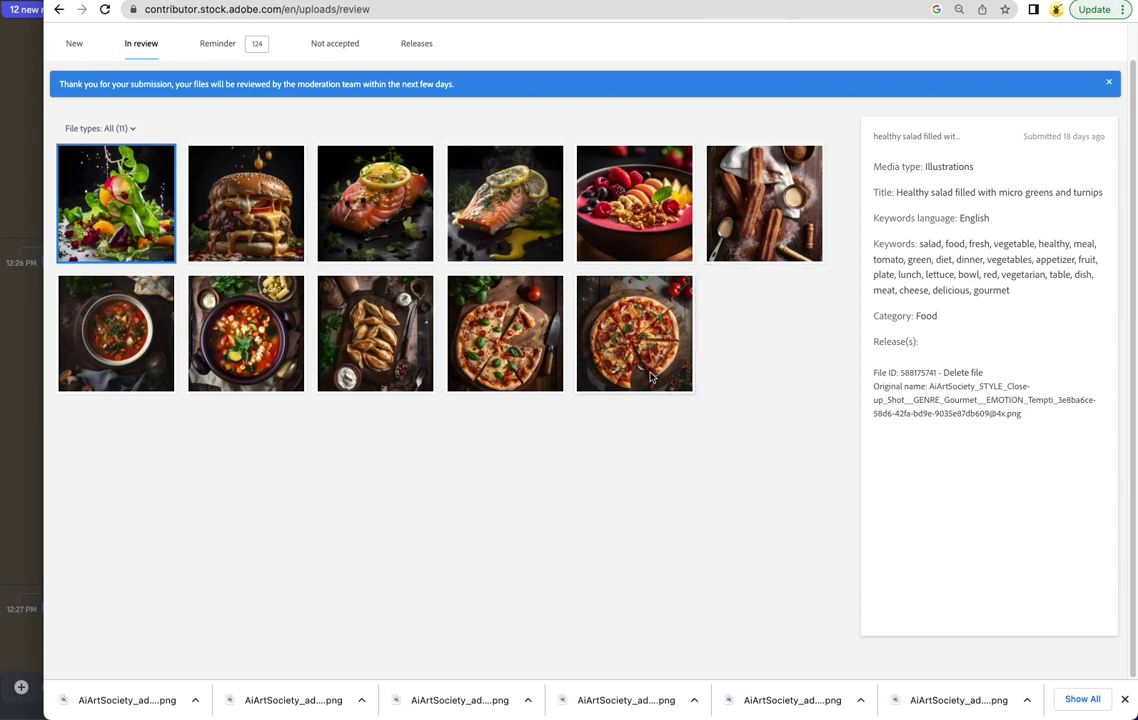
pyautogui.click(645, 183)
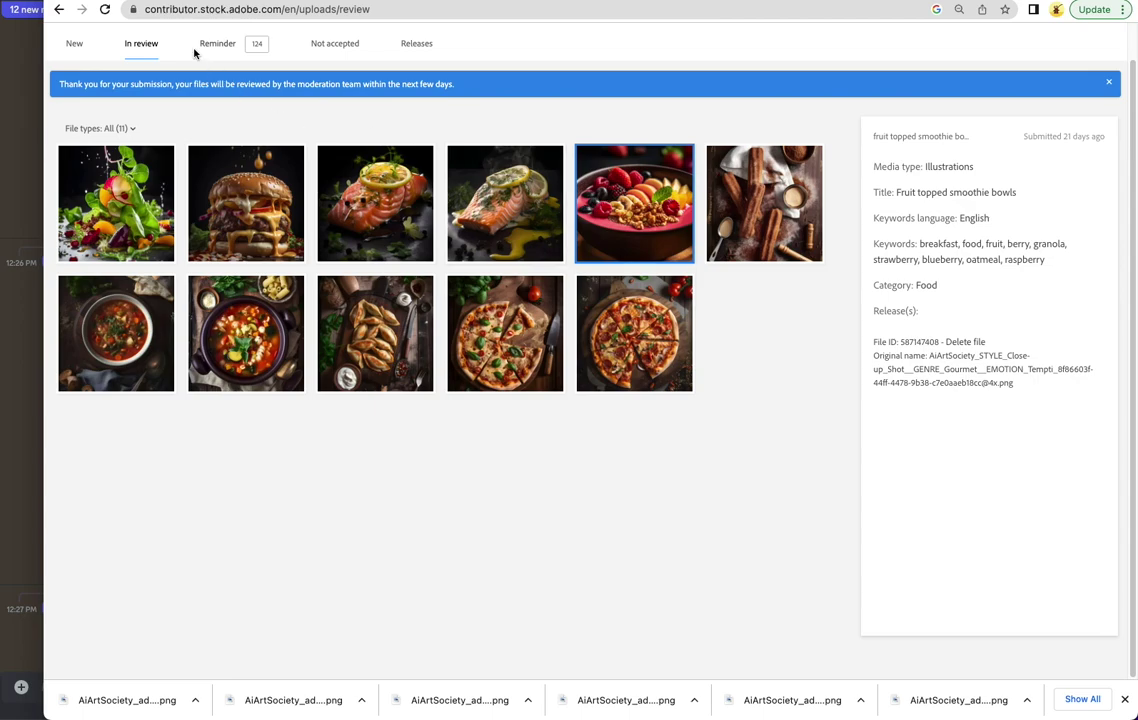
pyautogui.click(76, 44)
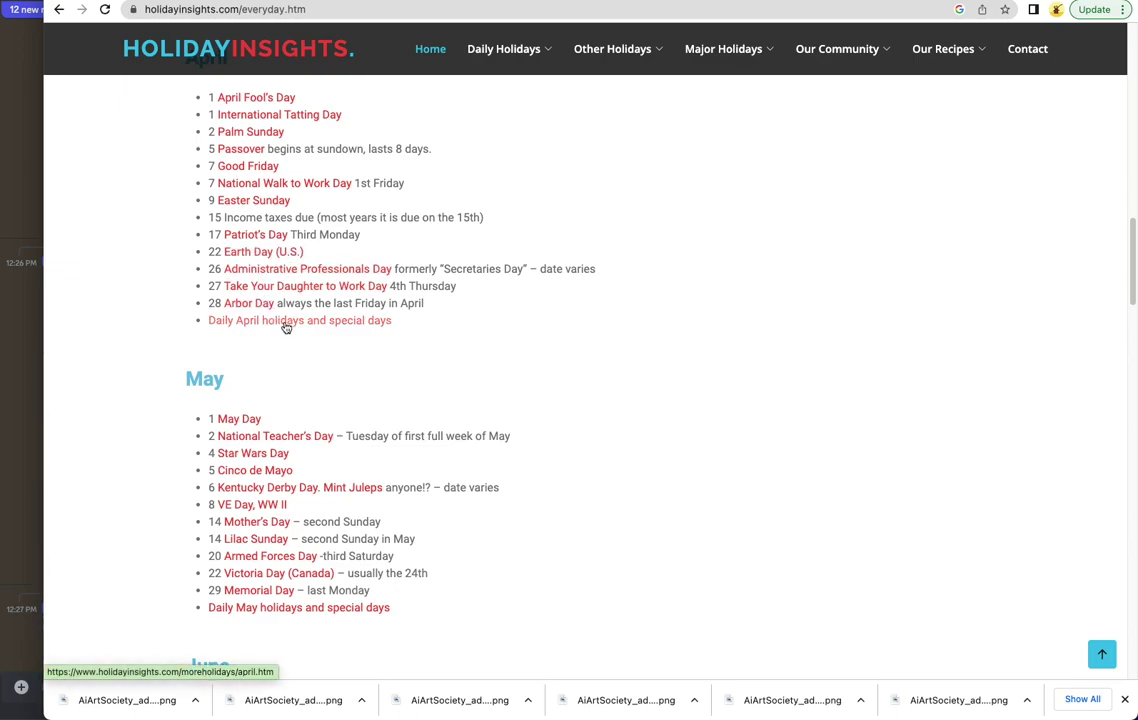
# Scroll HolidayInsights down to the May and June holidays and close the downloads bar
pyautogui.scroll(-3, 300, 325)
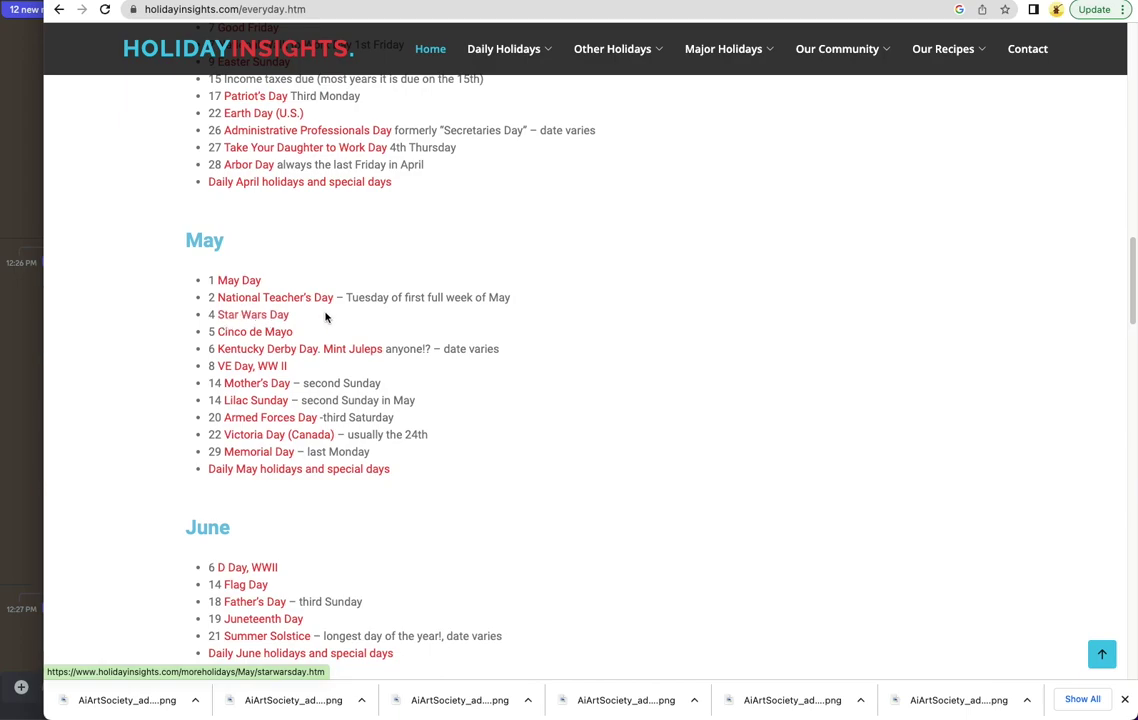
pyautogui.scroll(-2, 366, 310)
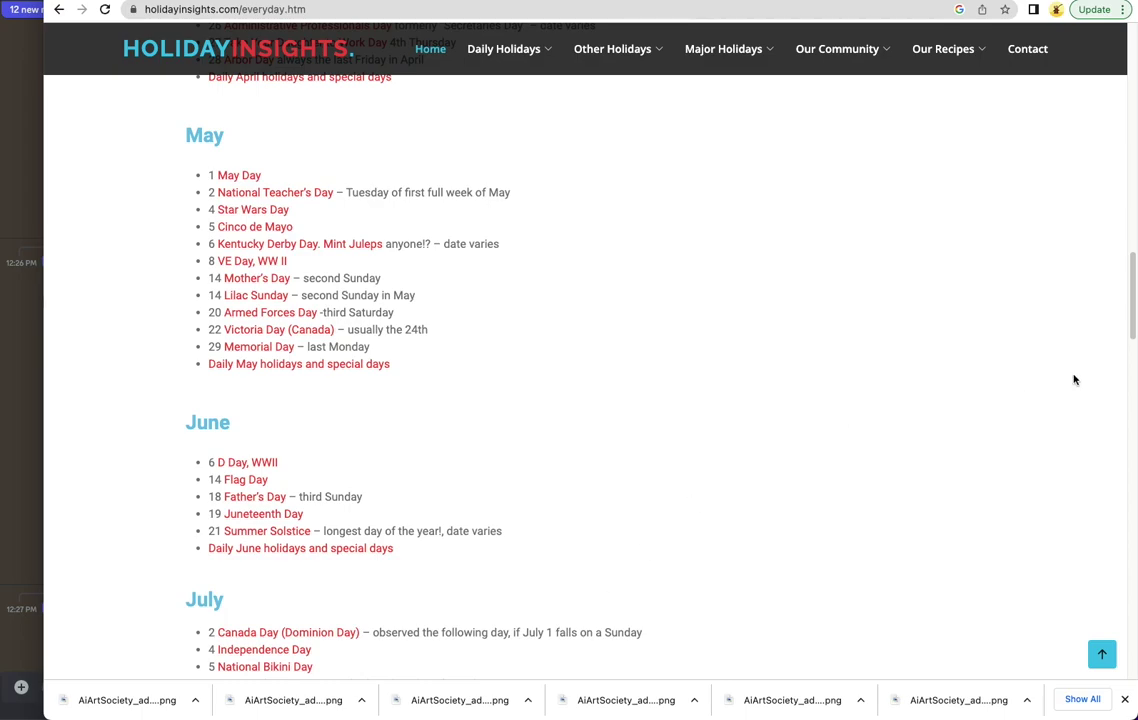
pyautogui.click(1125, 699)
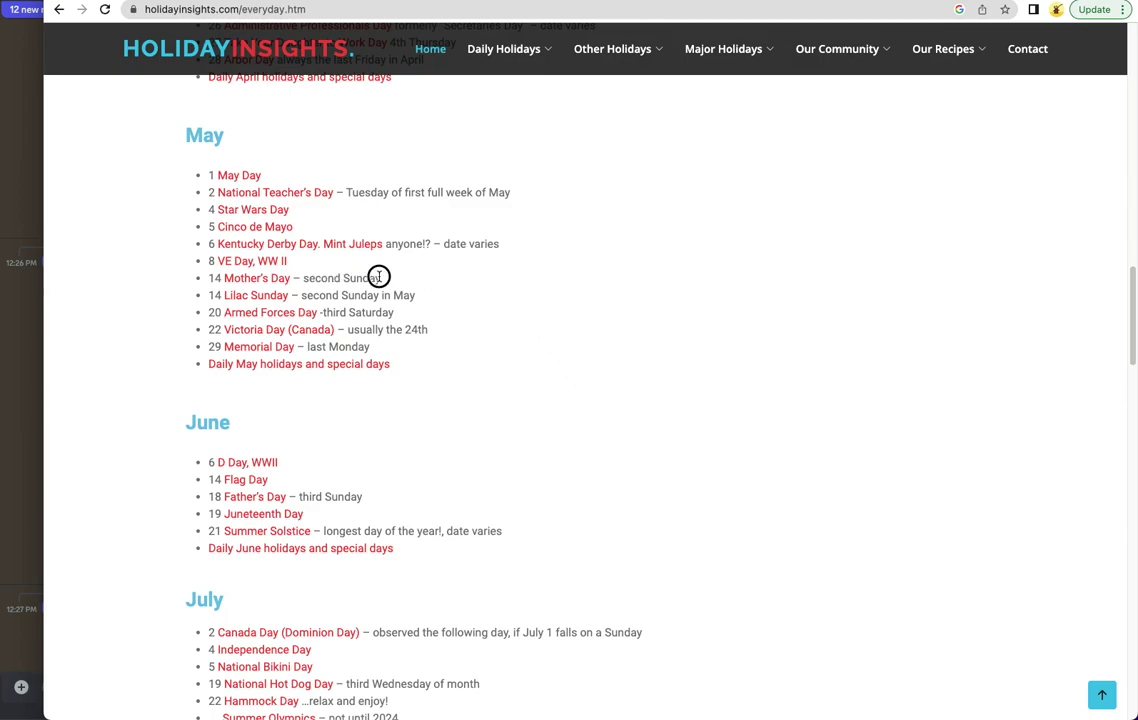
# Highlight the Mother's Day (14 May) and Father's Day lines, then switch back to Adobe Stock
pyautogui.tripleClick(209, 287)
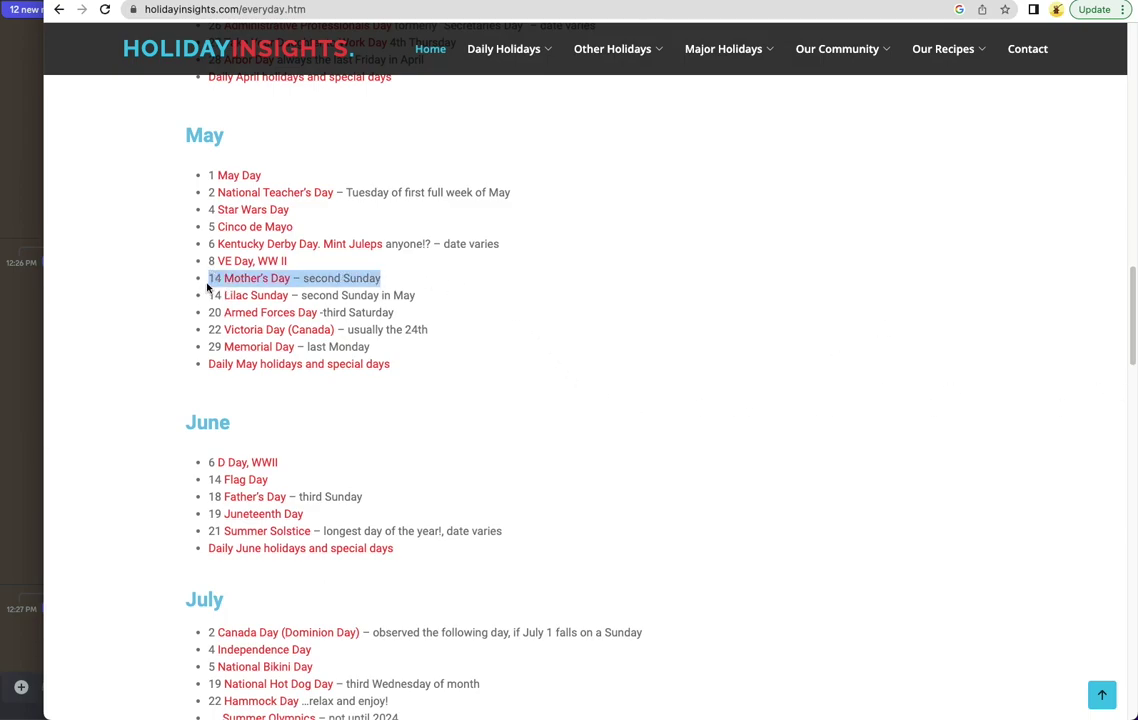
pyautogui.click(672, 362)
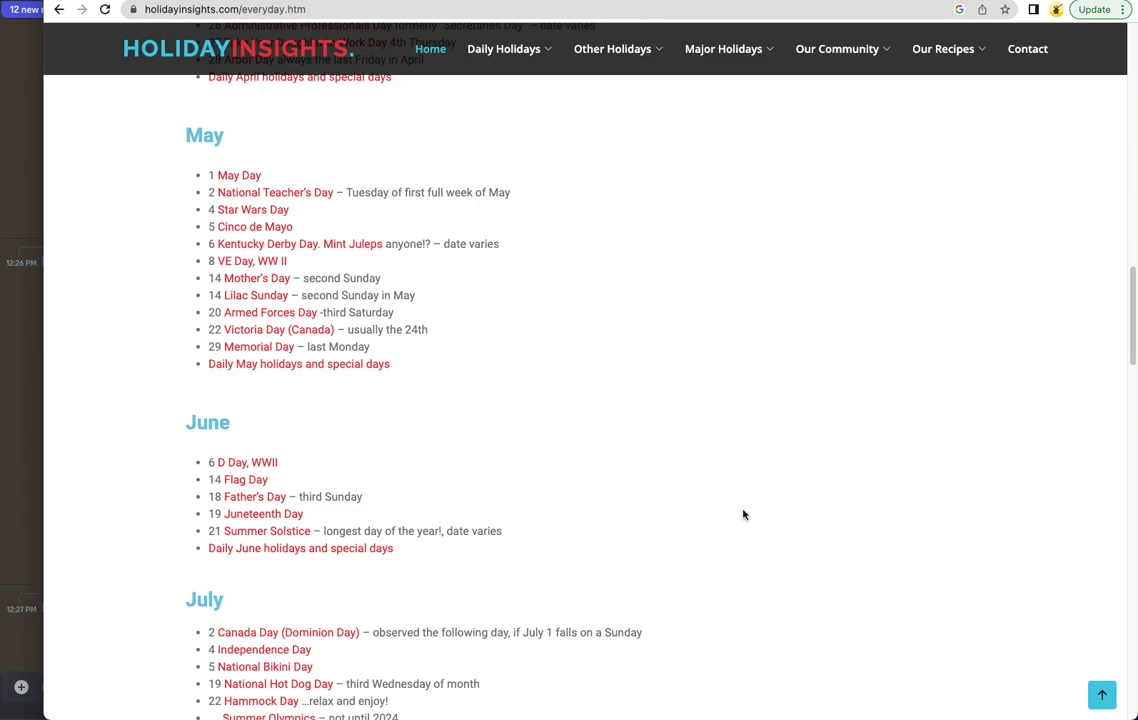
pyautogui.moveTo(368, 495); pyautogui.dragTo(211, 488)
pyautogui.click(465, 435)
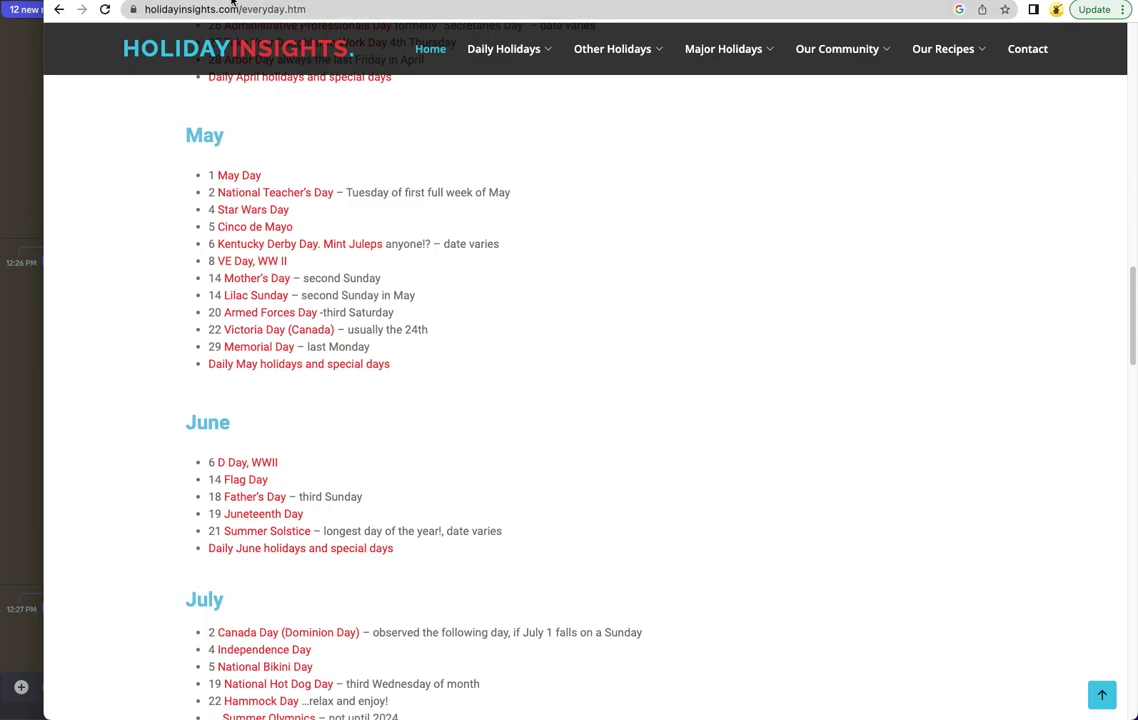
pyautogui.hotkey('ctrl', 'Tab')
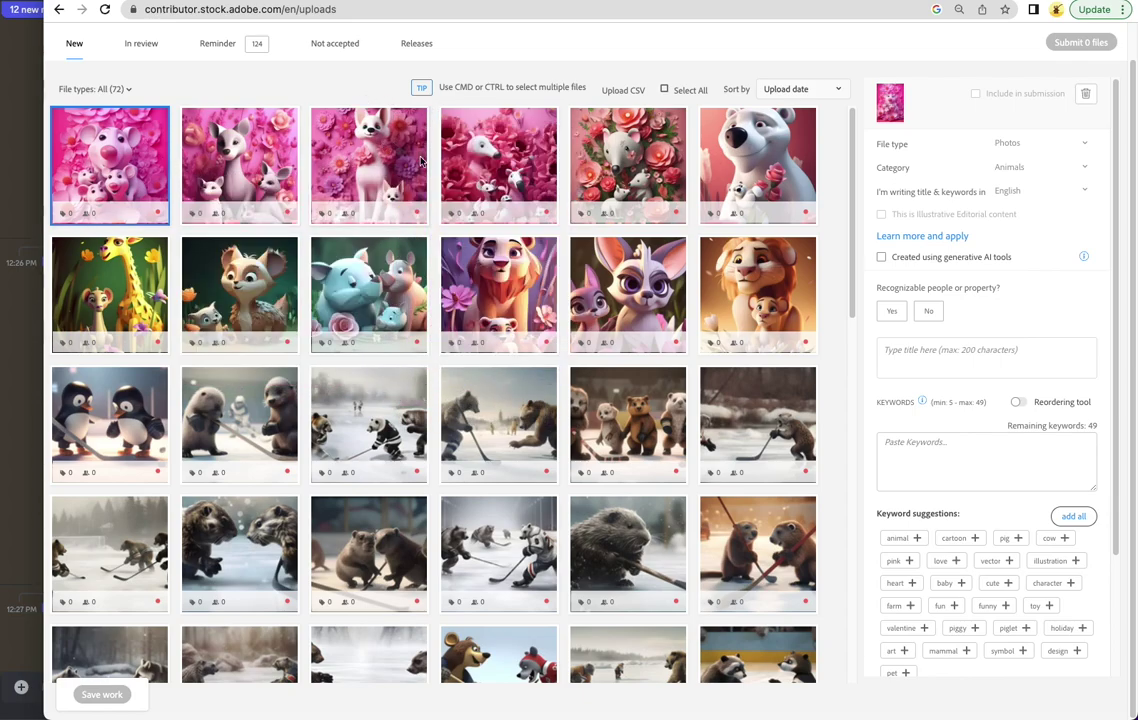
# Select the raccoon, bear and beaver hockey uploads in the grid, then return to Discord
pyautogui.moveTo(198, 296)
pyautogui.scroll(-2, 341, 478)
pyautogui.scroll(-1, 450, 480)
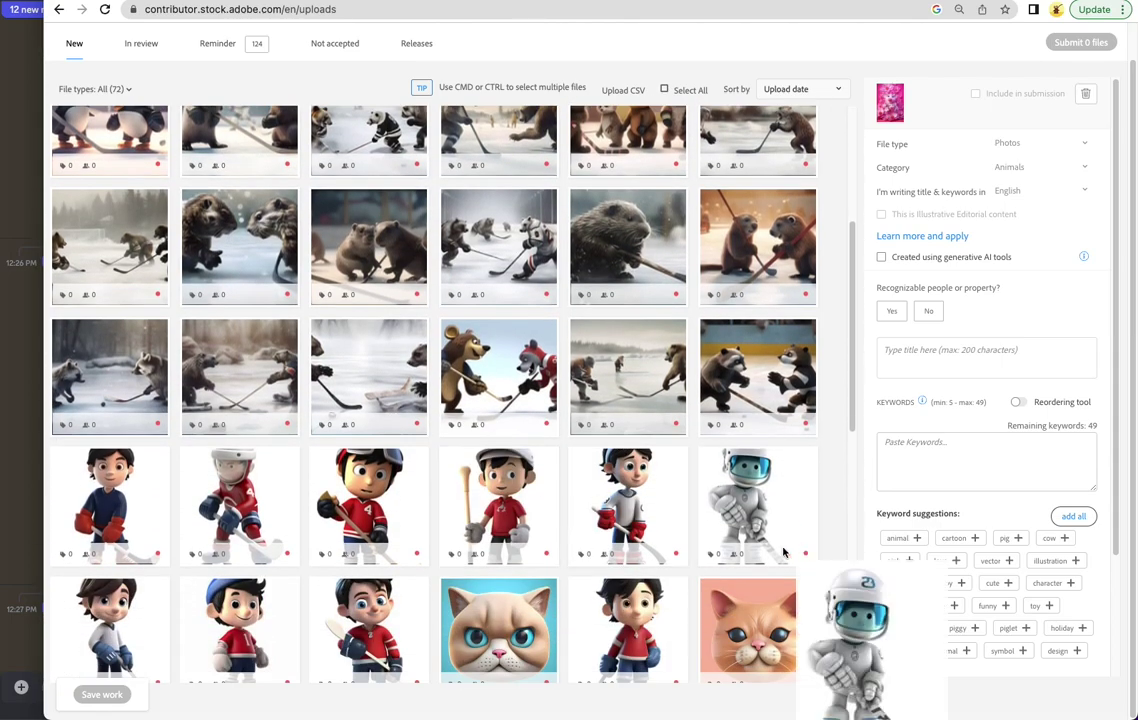
pyautogui.scroll(-2, 740, 510)
pyautogui.scroll(5, 826, 487)
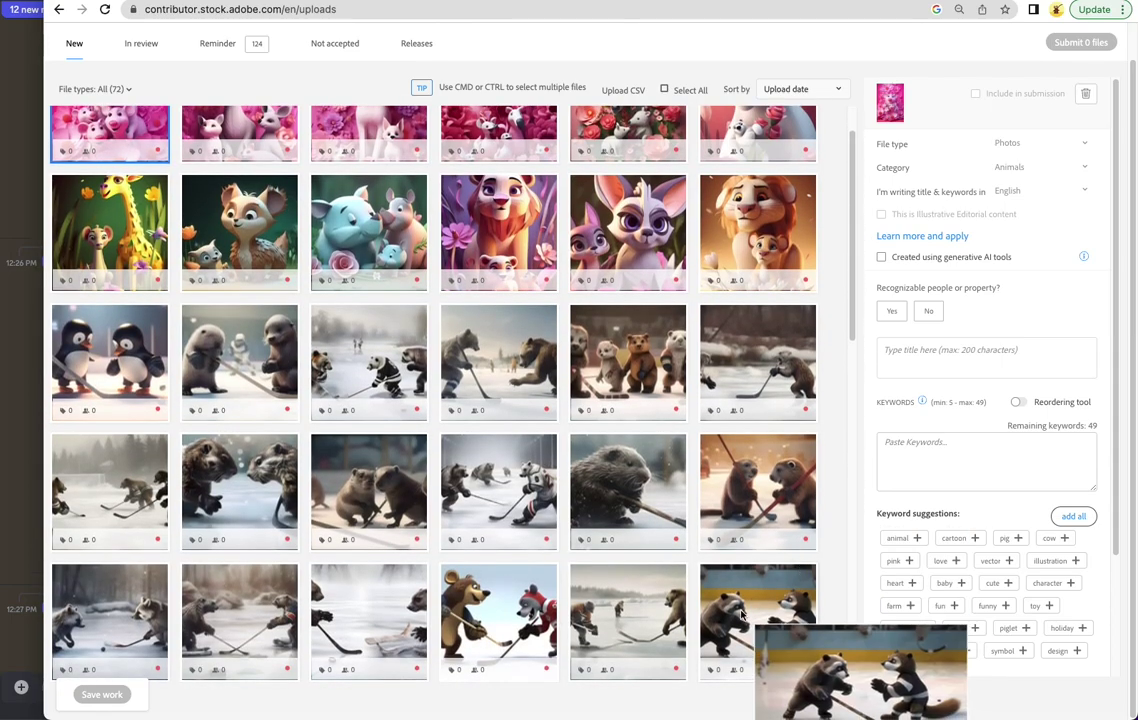
pyautogui.click(757, 577)
pyautogui.scroll(-2, 757, 577)
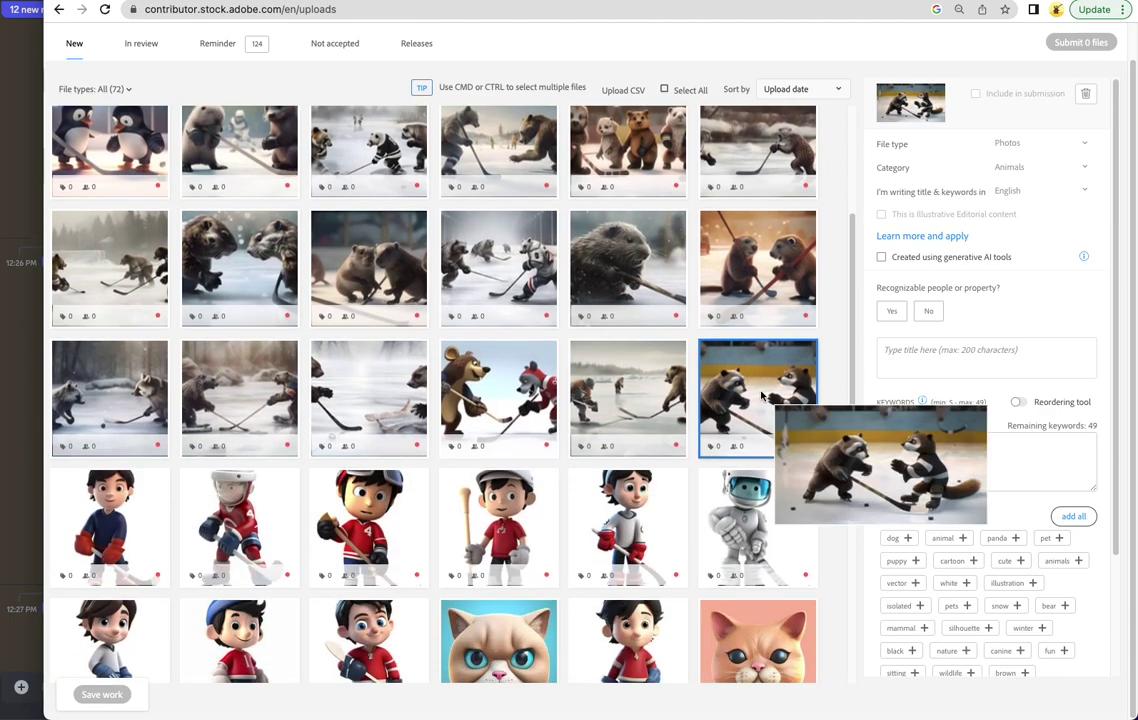
pyautogui.click(530, 388)
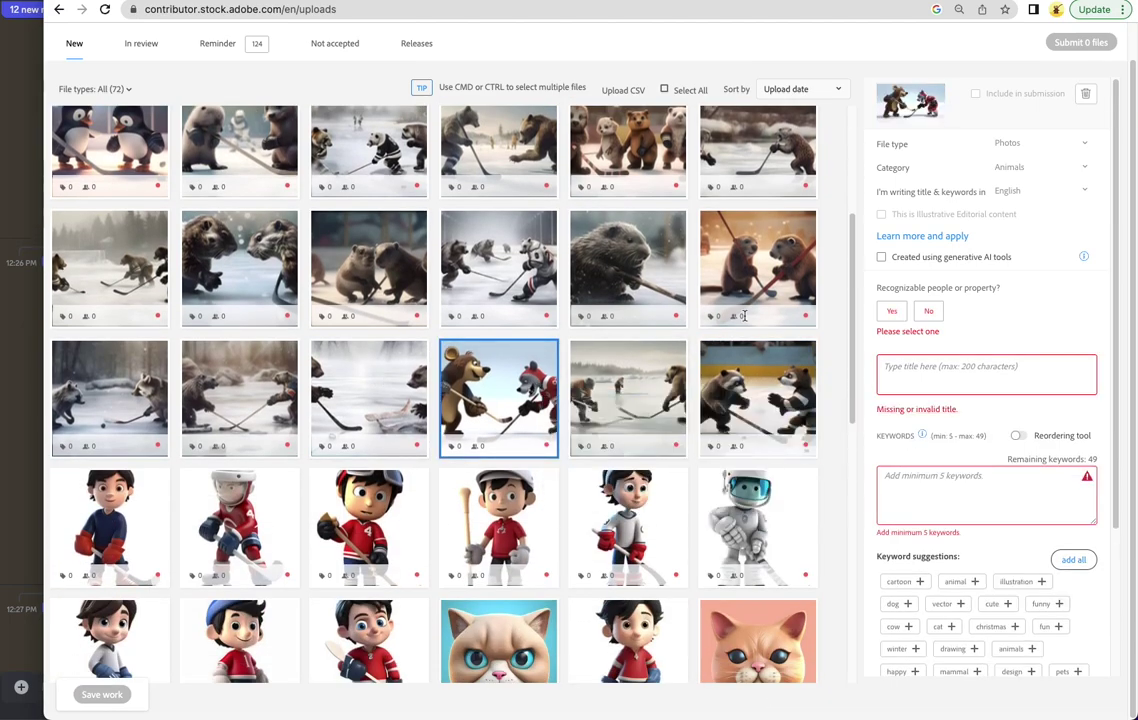
pyautogui.click(773, 272)
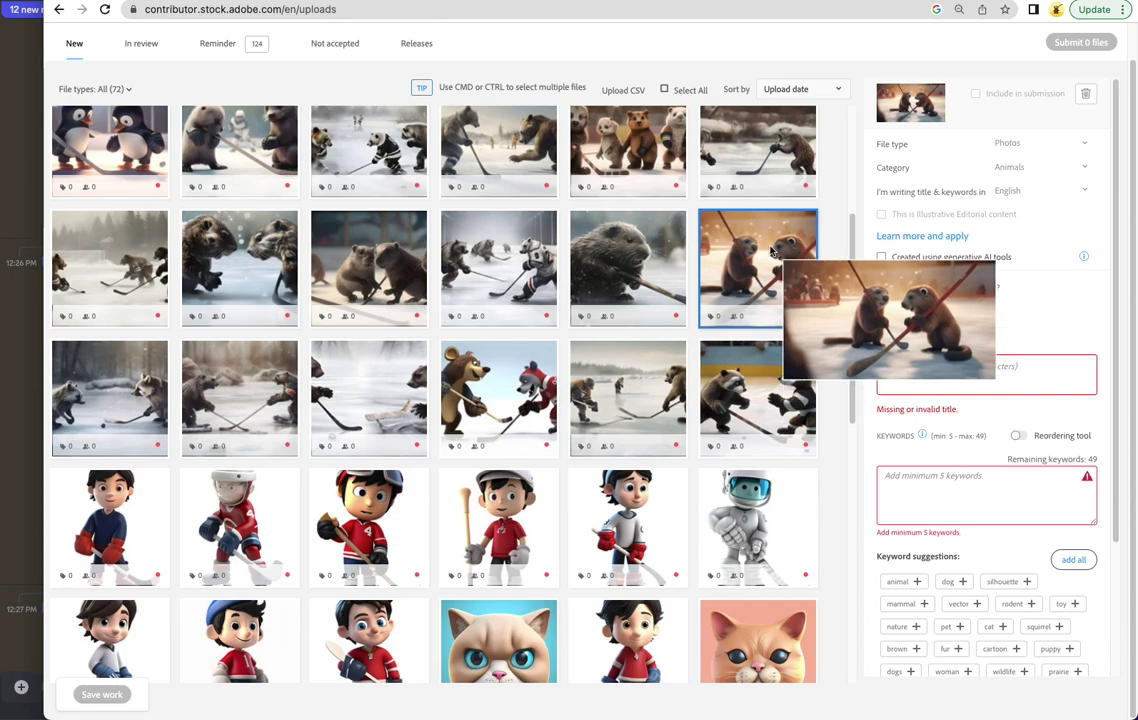
pyautogui.moveTo(790, 176)
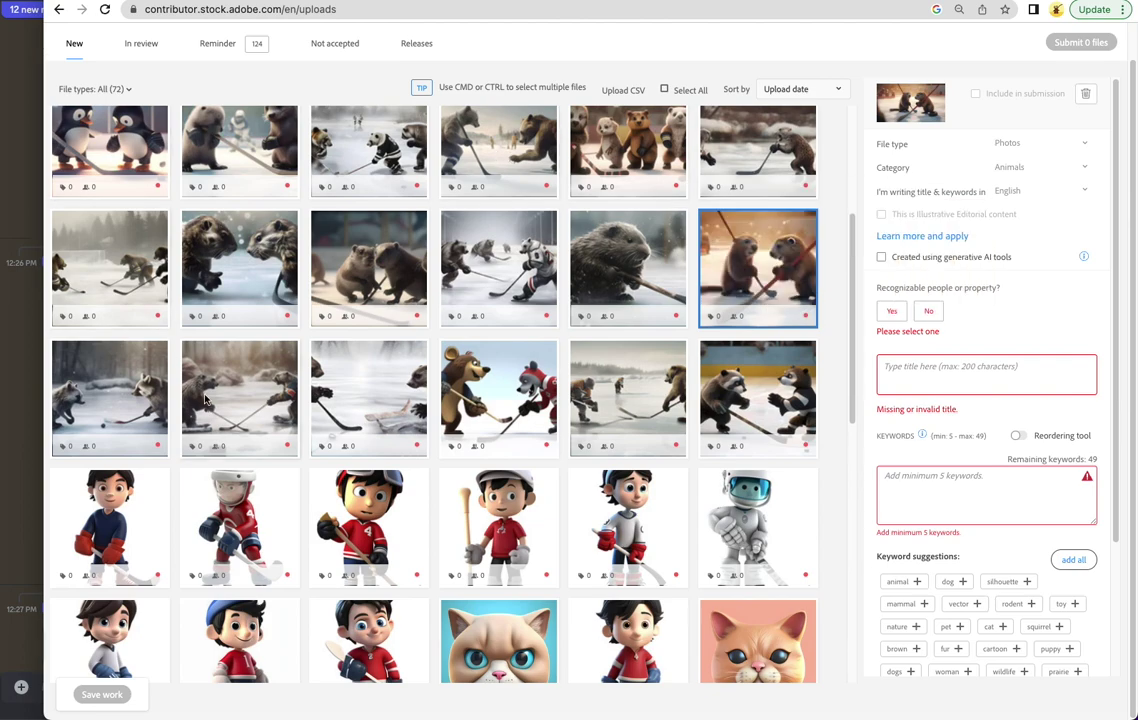
pyautogui.click(25, 148)
# Scroll to the --repeat 3 sunset drone-house grid and preview it and its top-left image
pyautogui.scroll(-20, 498, 544)
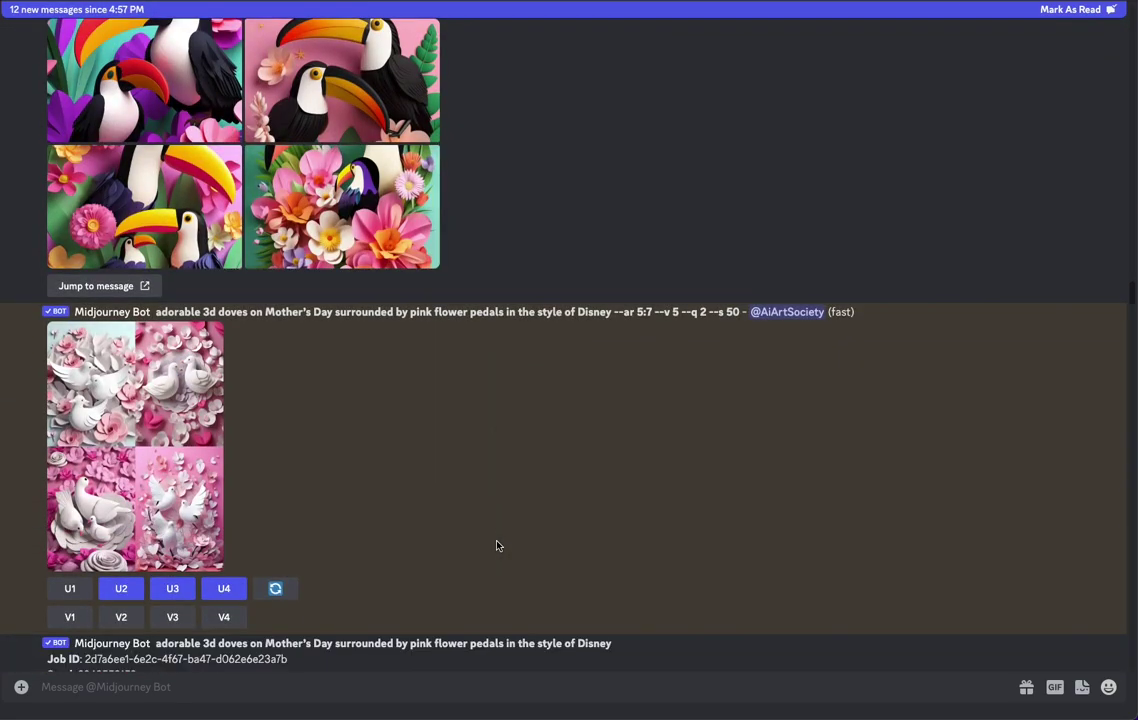
pyautogui.scroll(-15, 495, 541)
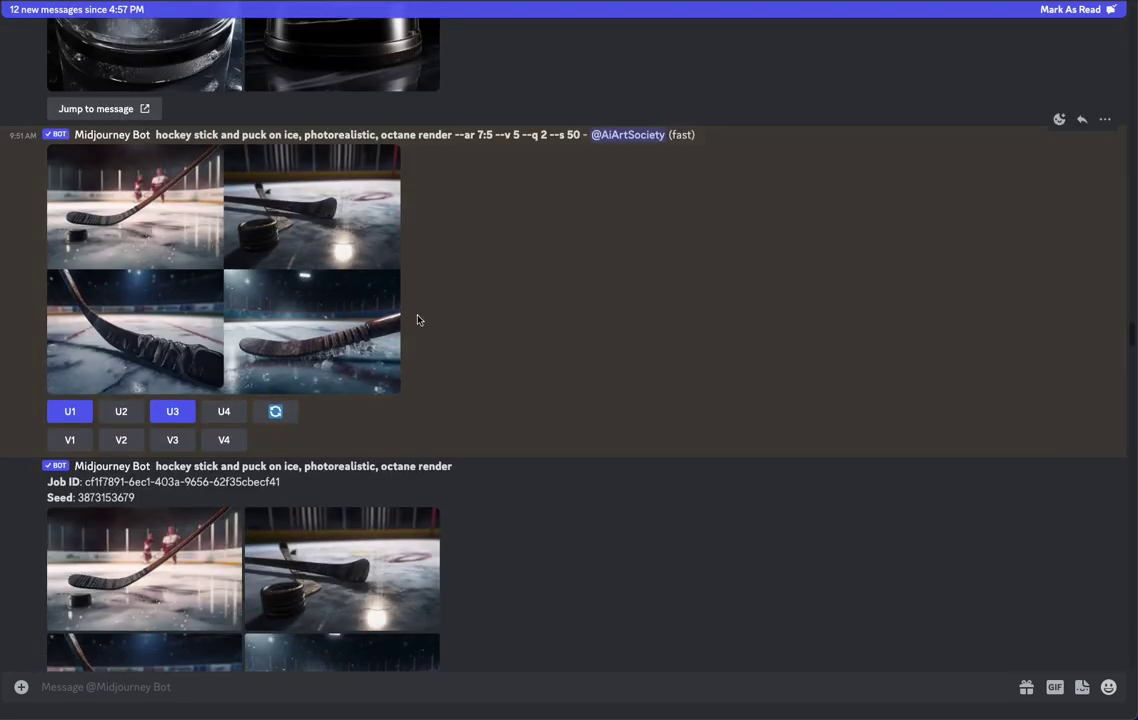
pyautogui.scroll(-15, 465, 462)
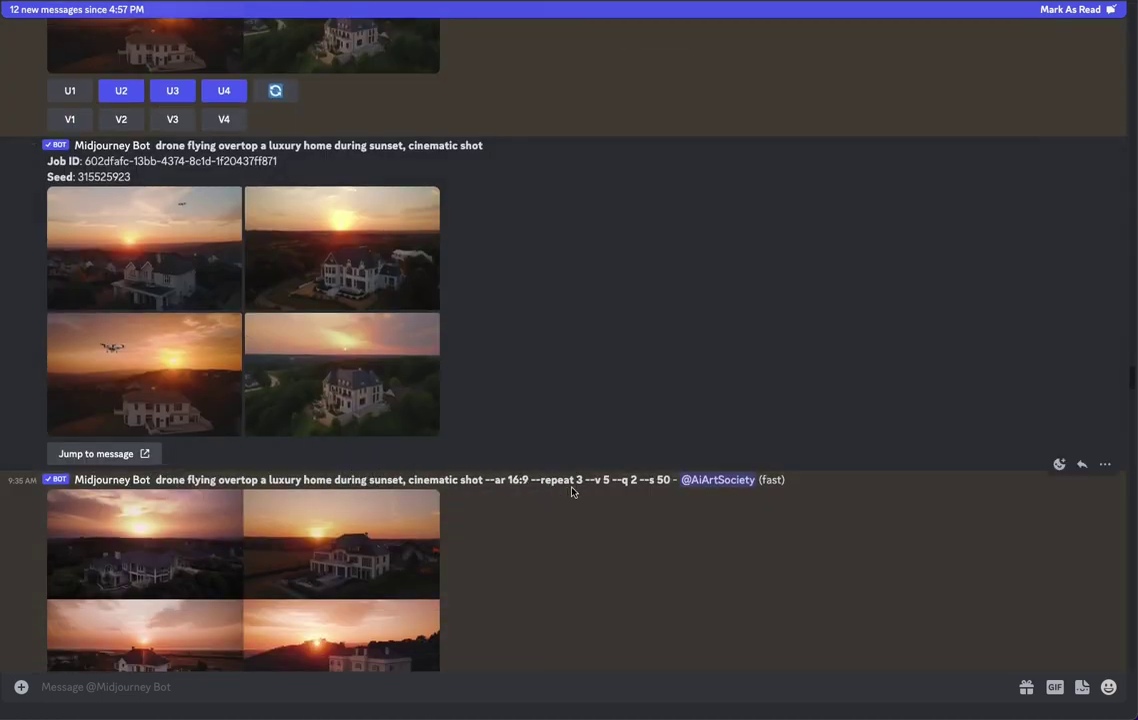
pyautogui.scroll(-8, 579, 505)
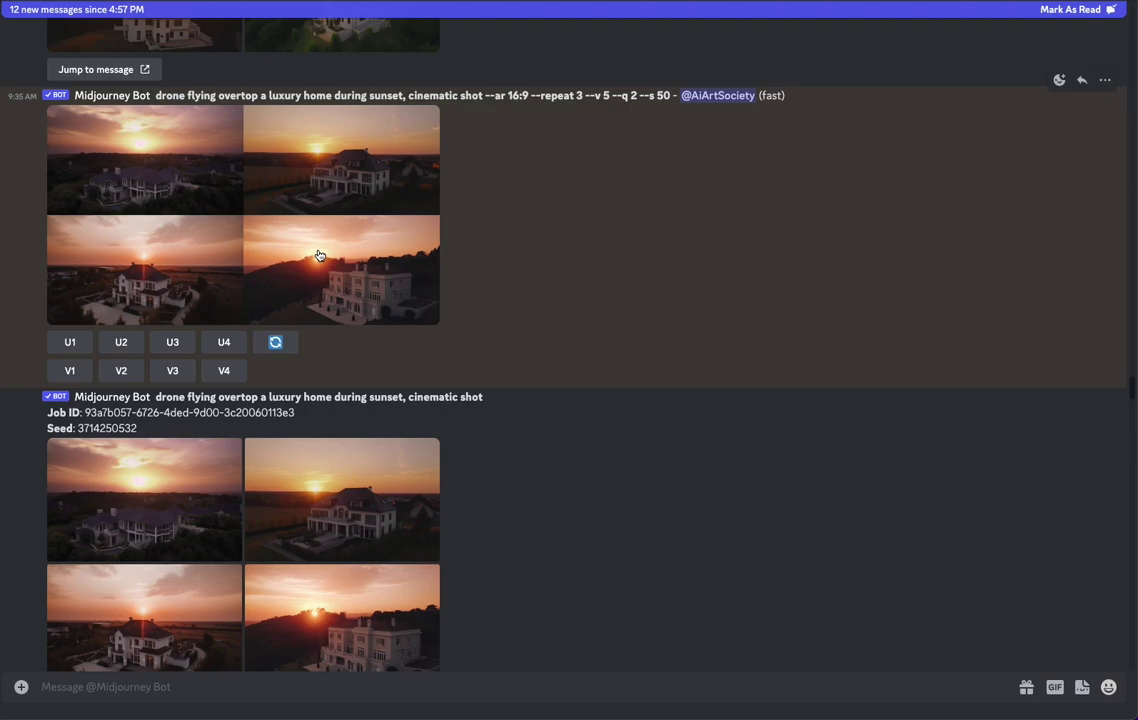
pyautogui.click(318, 254)
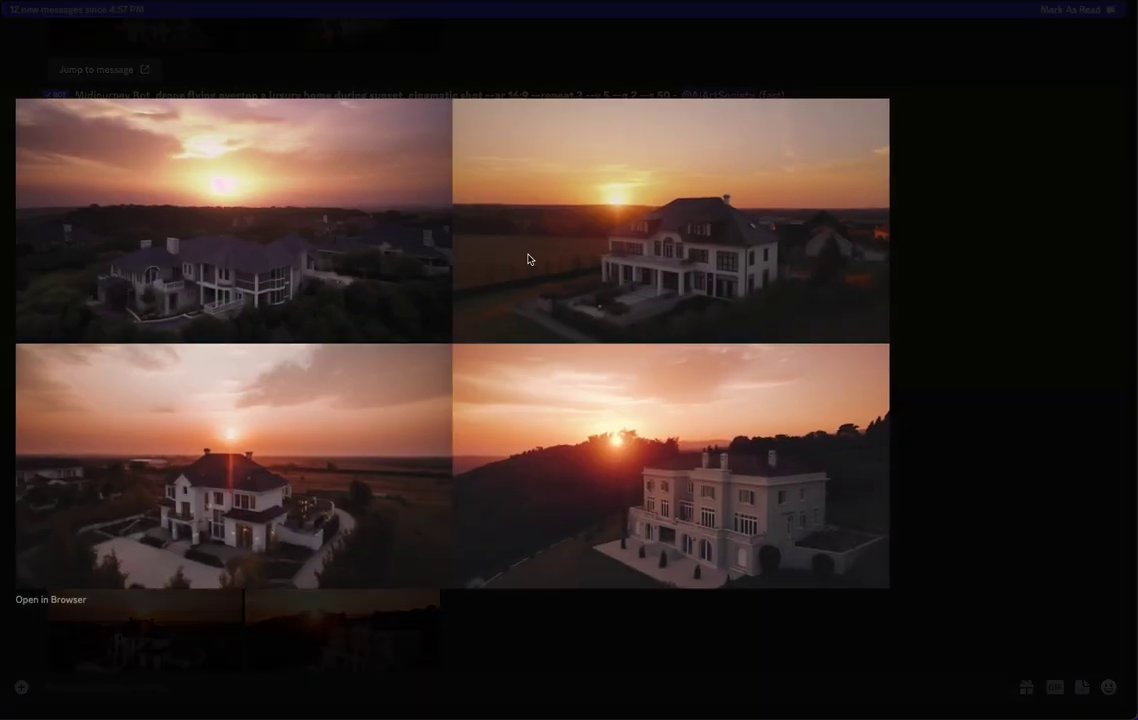
pyautogui.click(1000, 484)
pyautogui.scroll(6, 541, 468)
pyautogui.scroll(2, 254, 307)
pyautogui.click(203, 277)
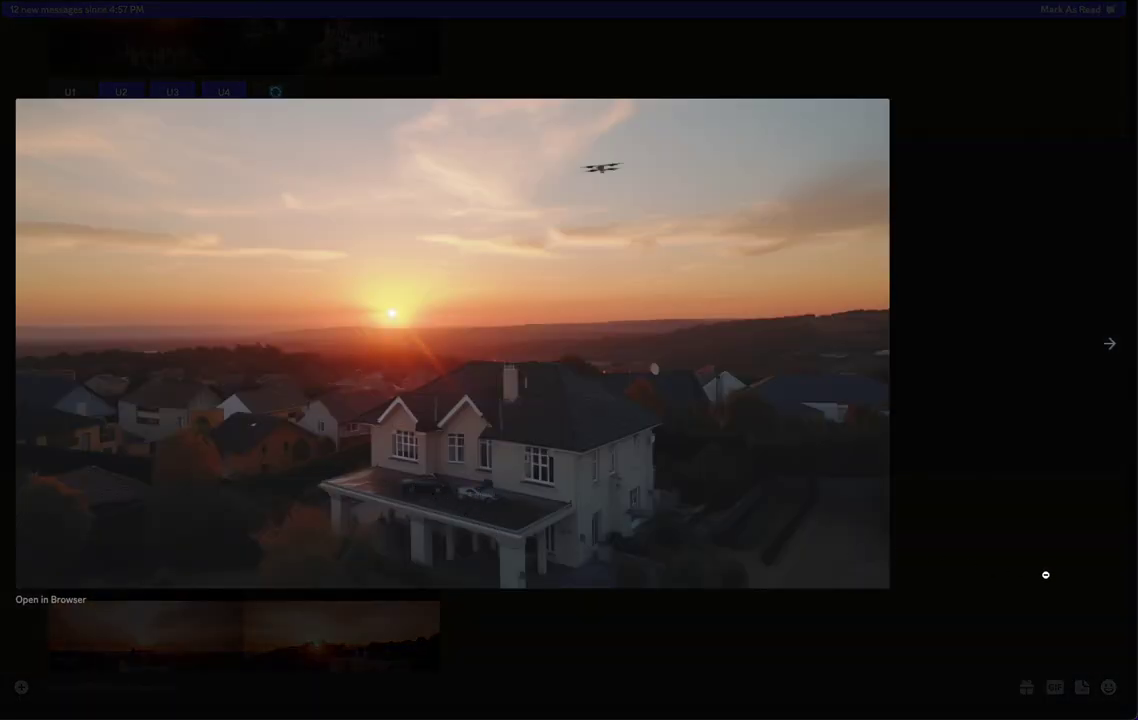
pyautogui.click(1045, 574)
pyautogui.scroll(-5, 503, 483)
pyautogui.click(90, 378)
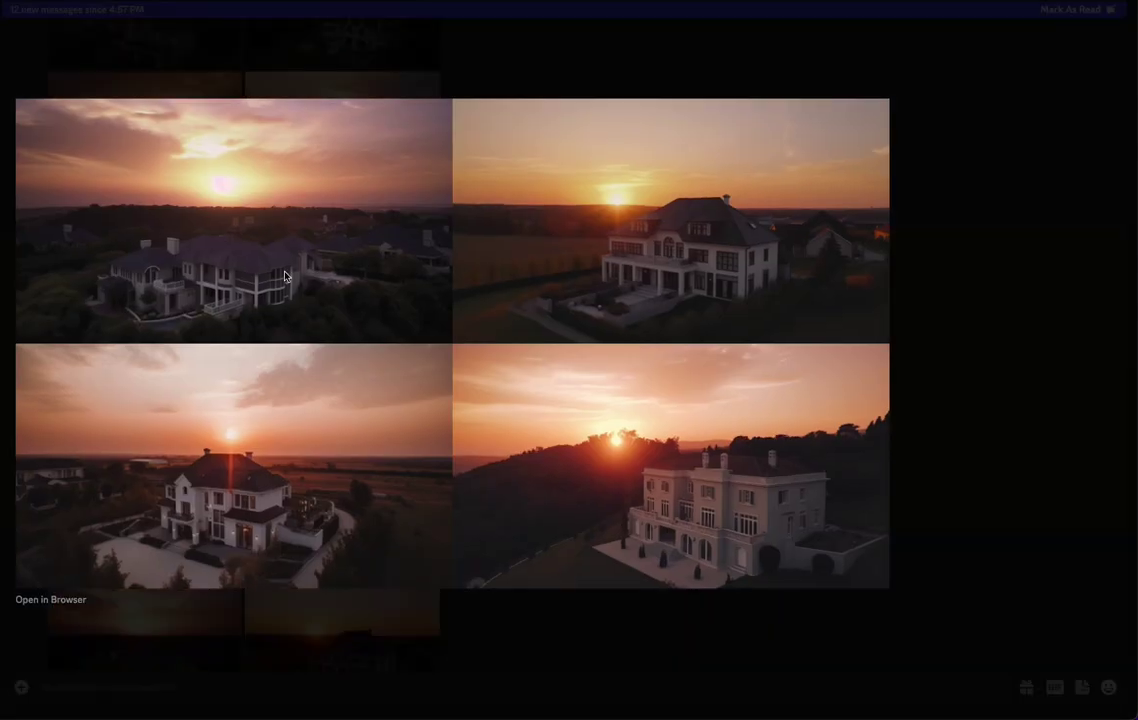
pyautogui.click(1134, 487)
# Upscale all four sunset house images with U1, U2, U3 and U4
pyautogui.click(70, 485)
pyautogui.click(119, 487)
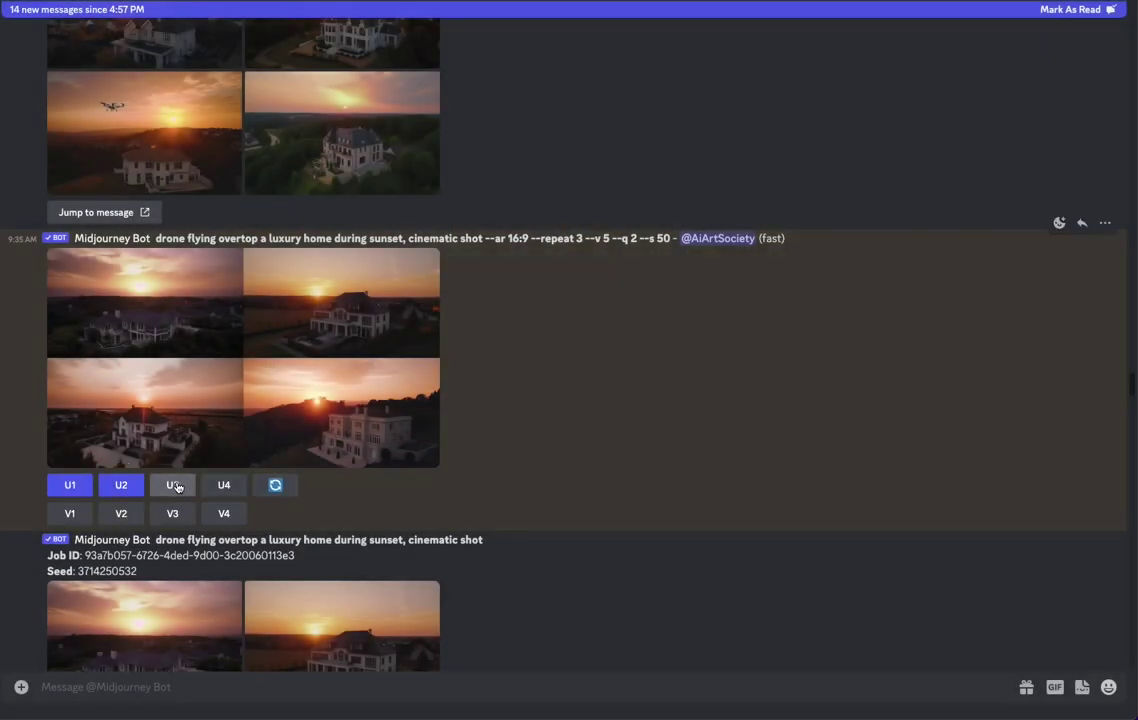
pyautogui.click(176, 487)
pyautogui.click(228, 486)
# Highlight the prompt wording 'sunset, cinematic shot' and preview the sunset house grid again
pyautogui.moveTo(470, 243); pyautogui.dragTo(368, 243)
pyautogui.click(533, 305)
pyautogui.scroll(-3, 578, 518)
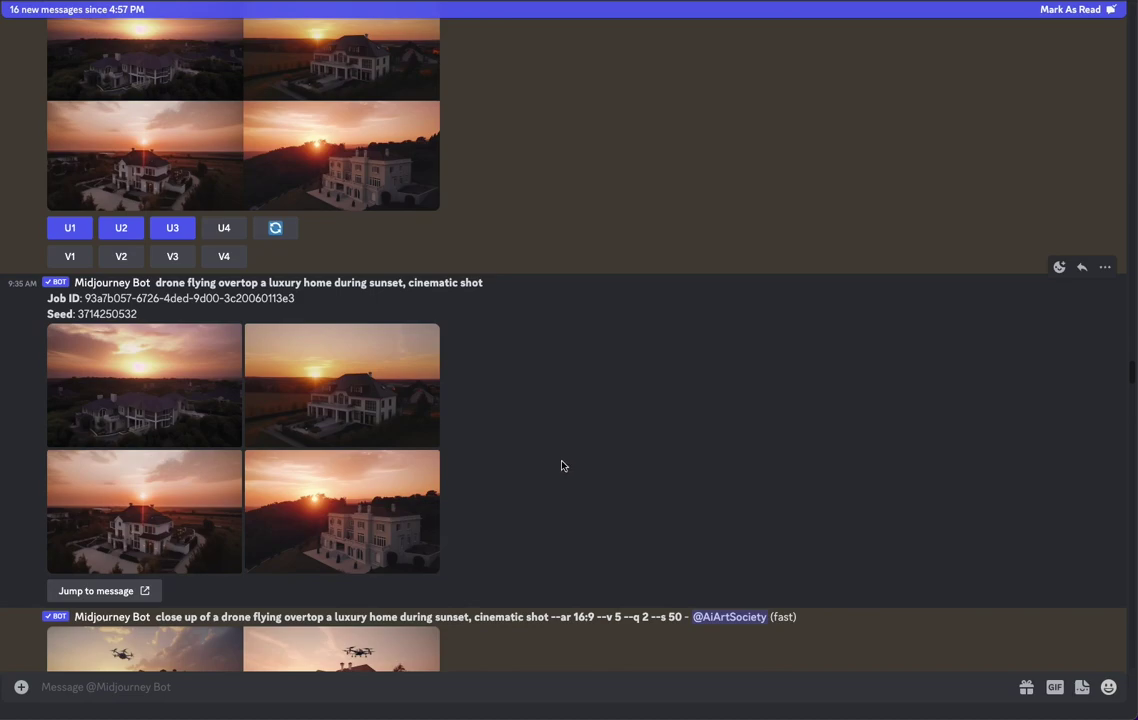
pyautogui.scroll(-3, 564, 467)
pyautogui.scroll(3, 551, 445)
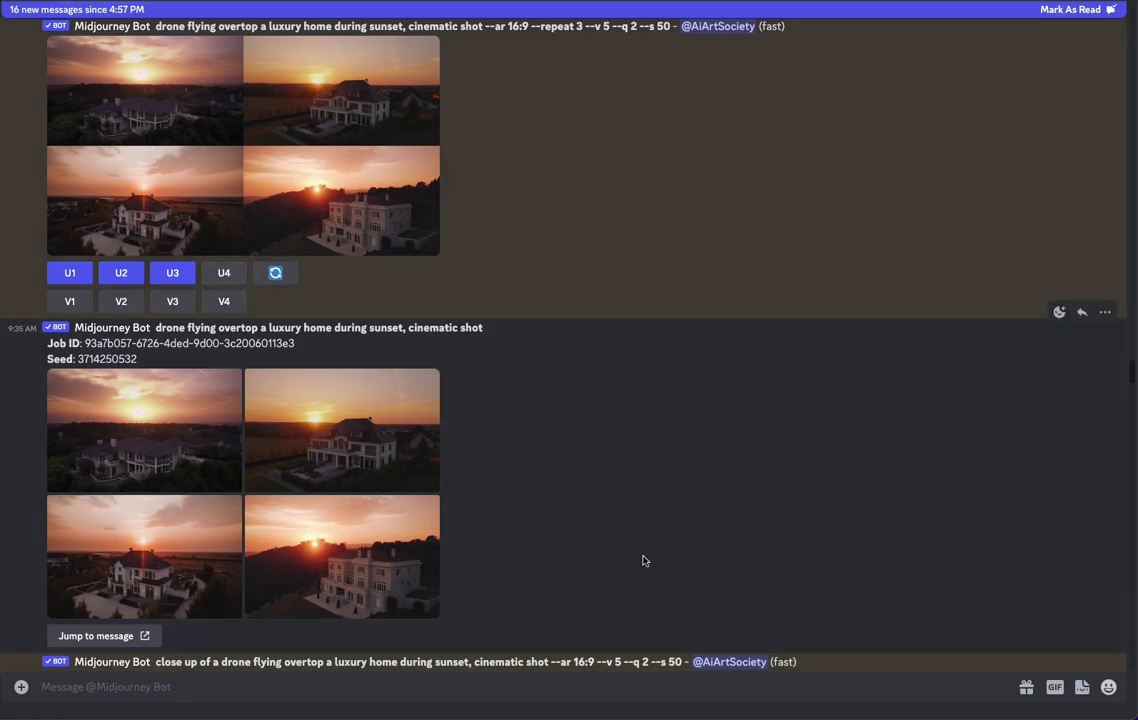
pyautogui.click(397, 209)
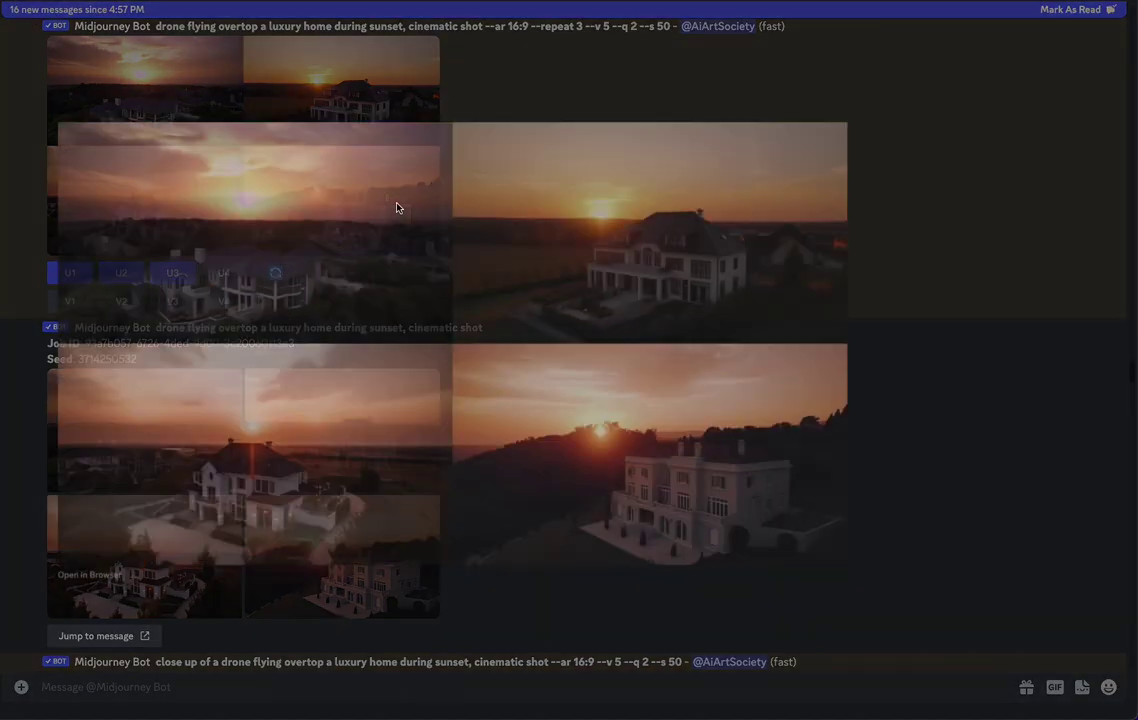
pyautogui.click(927, 505)
# Preview the upscaled drone Image #4, then enlarge the white hillside house image
pyautogui.moveTo(1131, 374); pyautogui.dragTo(1131, 650)
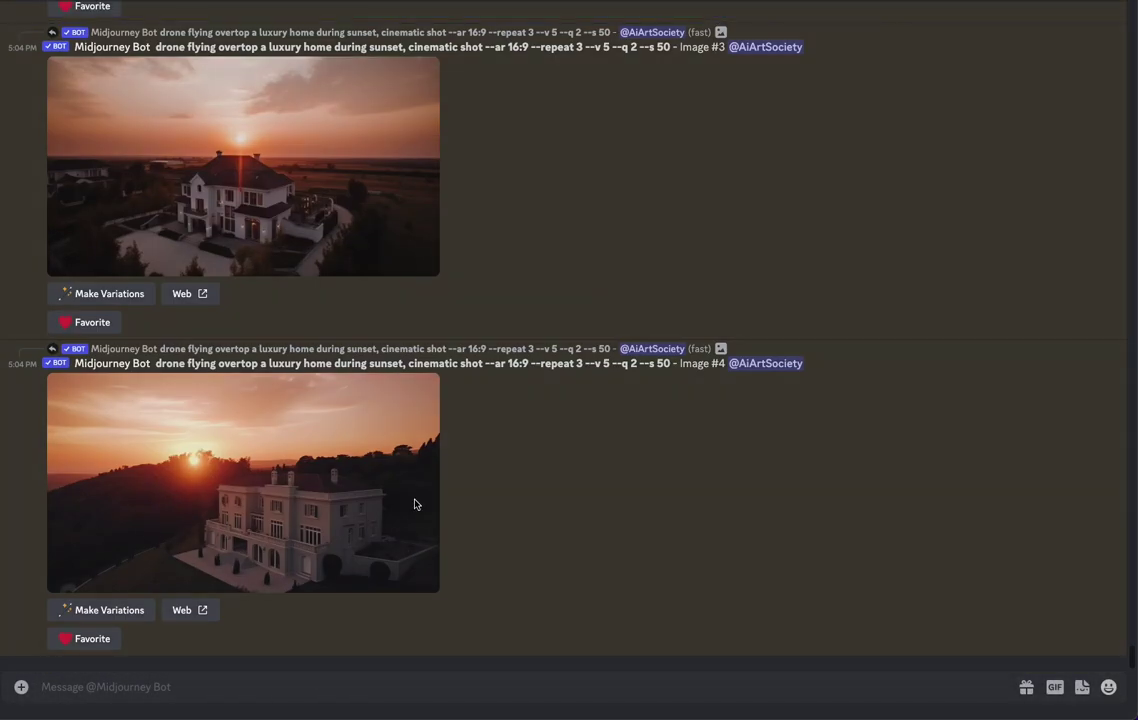
pyautogui.click(417, 503)
pyautogui.click(945, 461)
pyautogui.scroll(10, 641, 427)
pyautogui.scroll(15, 642, 427)
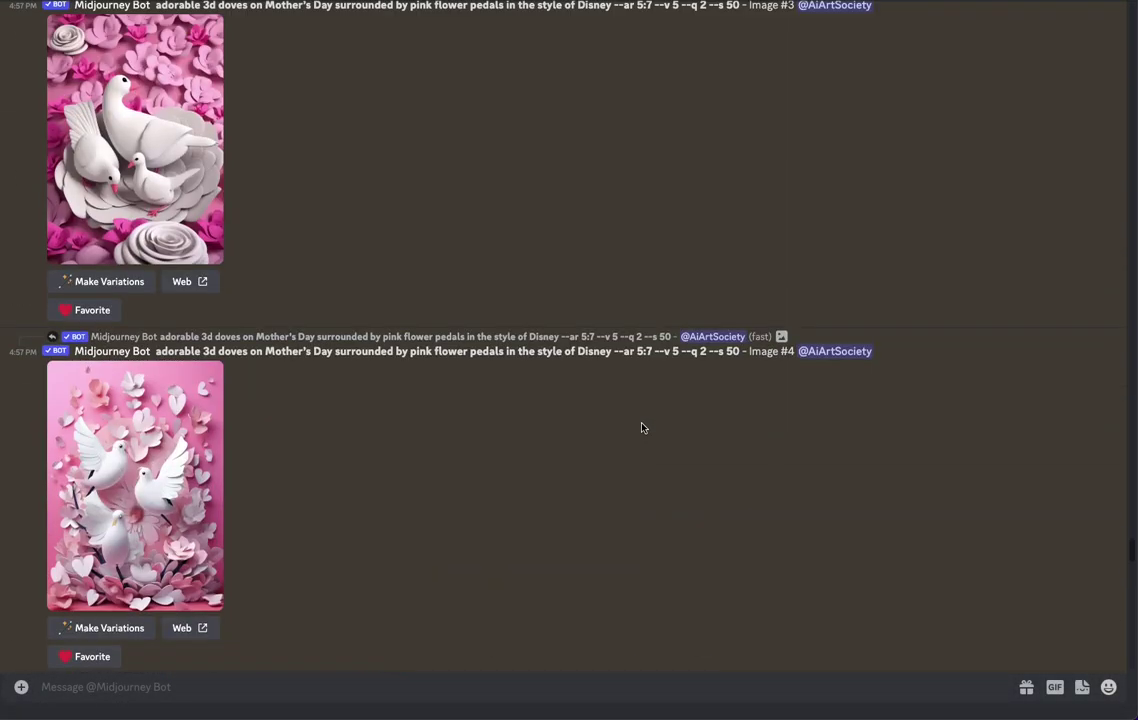
pyautogui.scroll(-20, 642, 427)
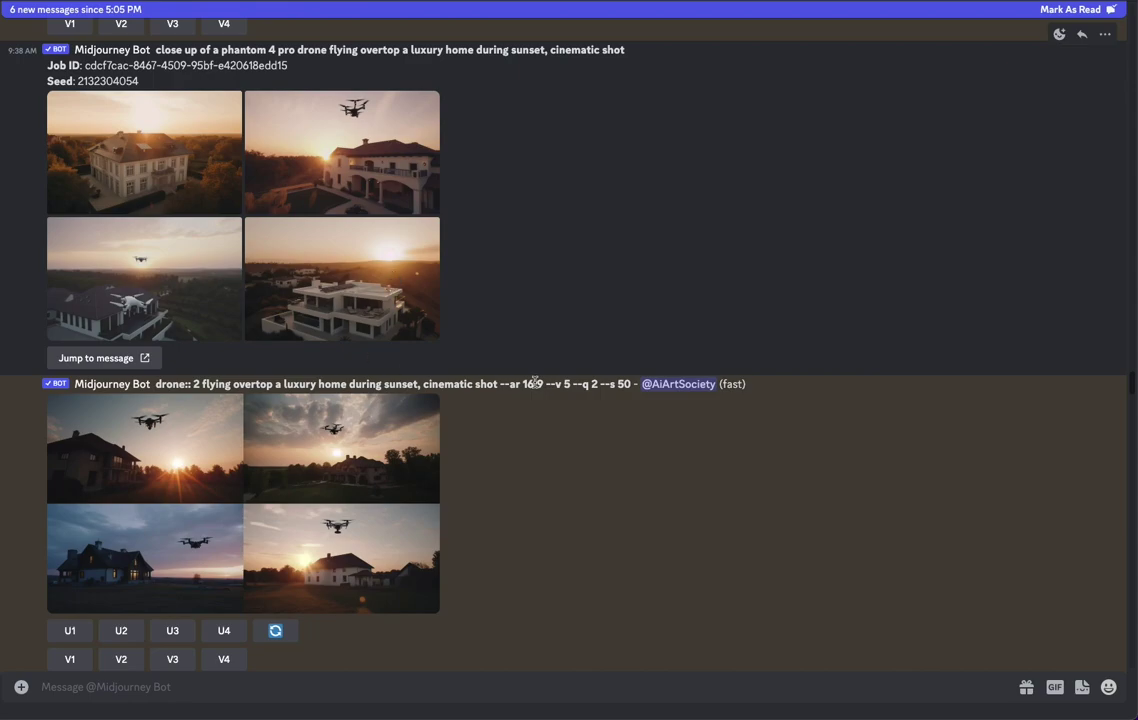
pyautogui.click(357, 279)
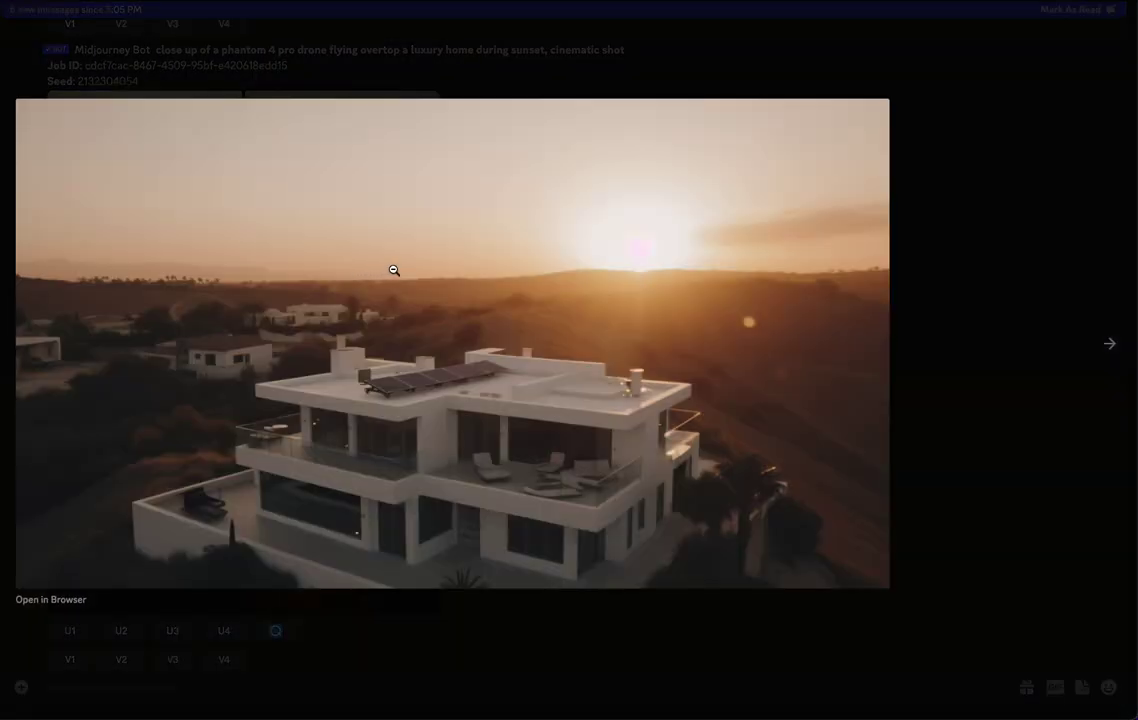
# Save the full-size white hillside house image into the preupscale folder
pyautogui.click(56, 609)
pyautogui.rightClick(505, 384)
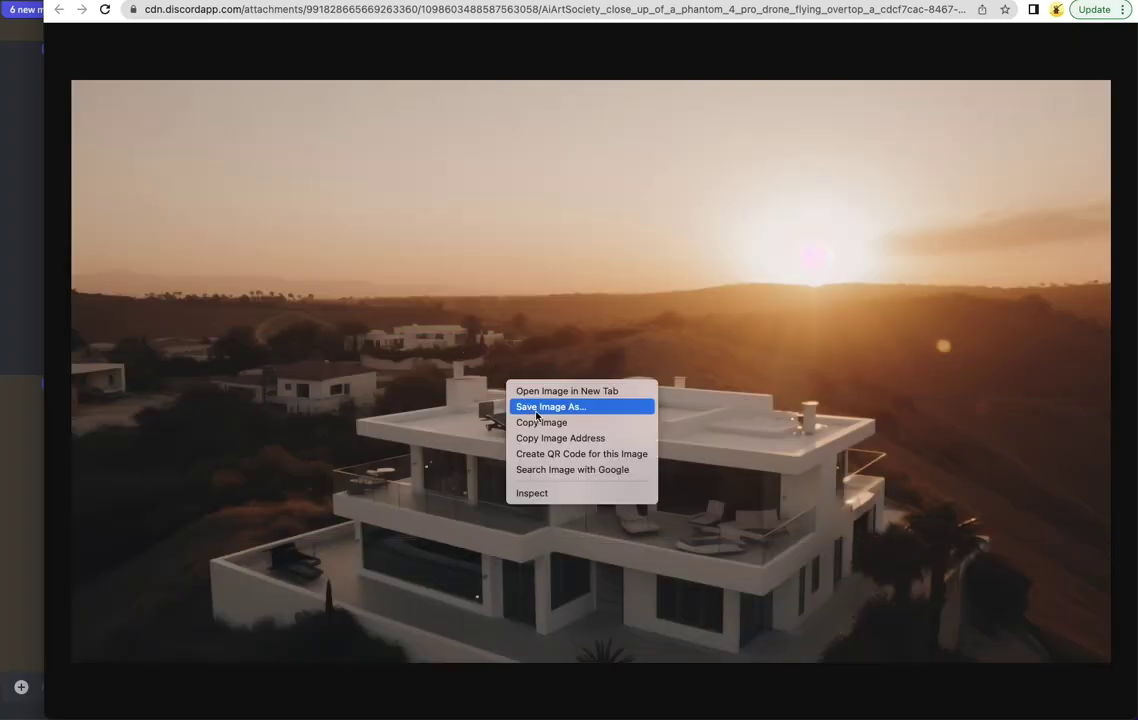
pyautogui.click(540, 407)
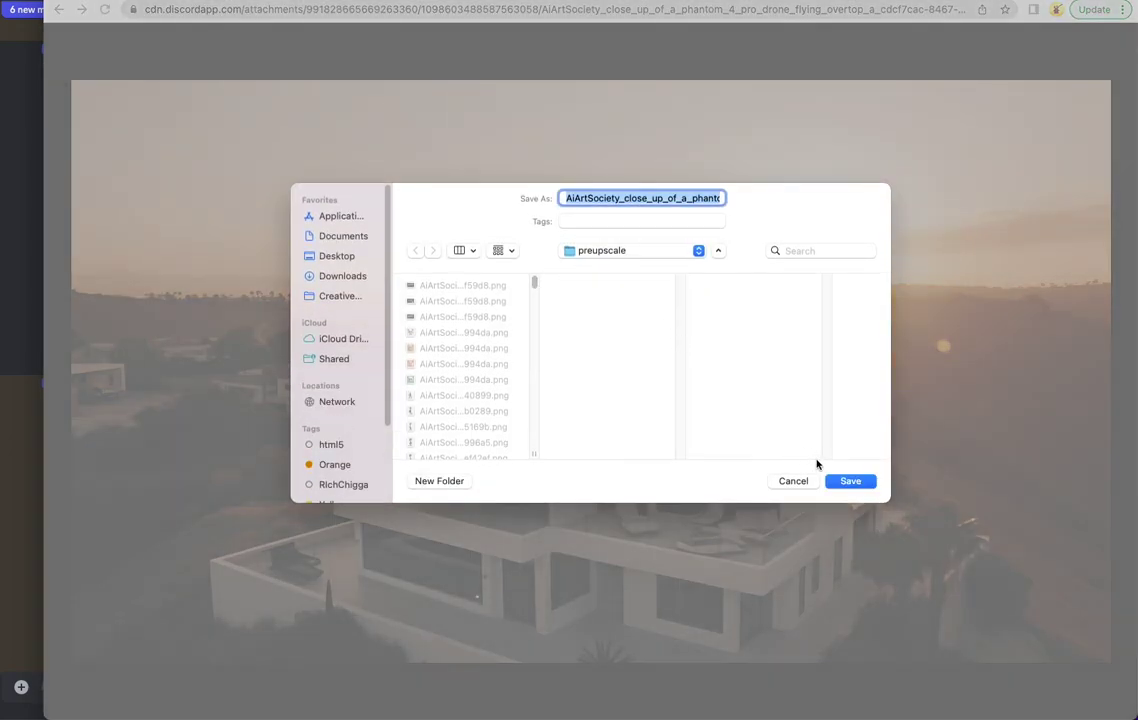
pyautogui.click(850, 482)
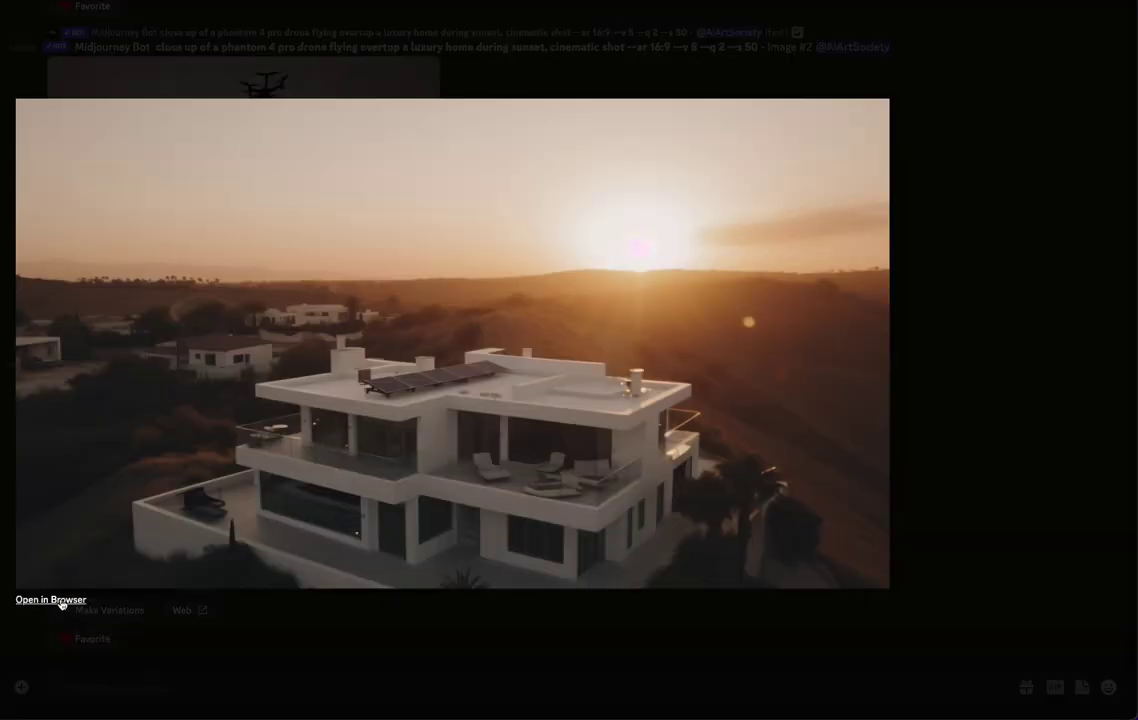
# Save the upscaled house Image #2 into preupscale as a second copy
pyautogui.click(50, 600)
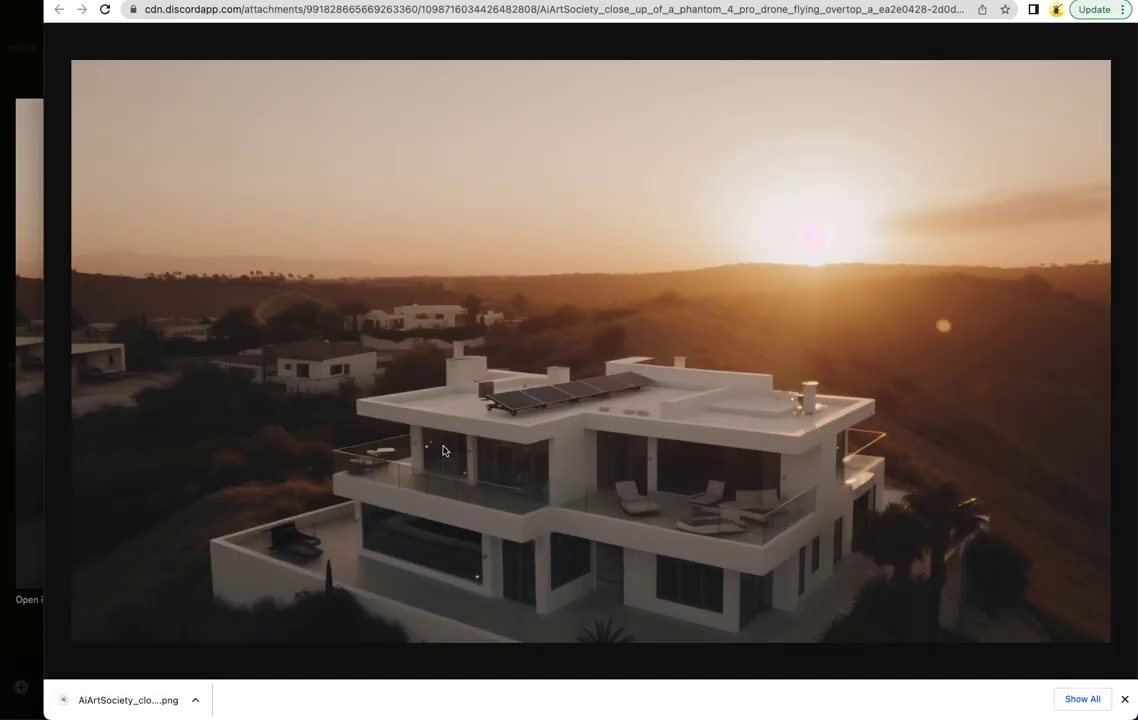
pyautogui.rightClick(444, 447)
pyautogui.click(460, 470)
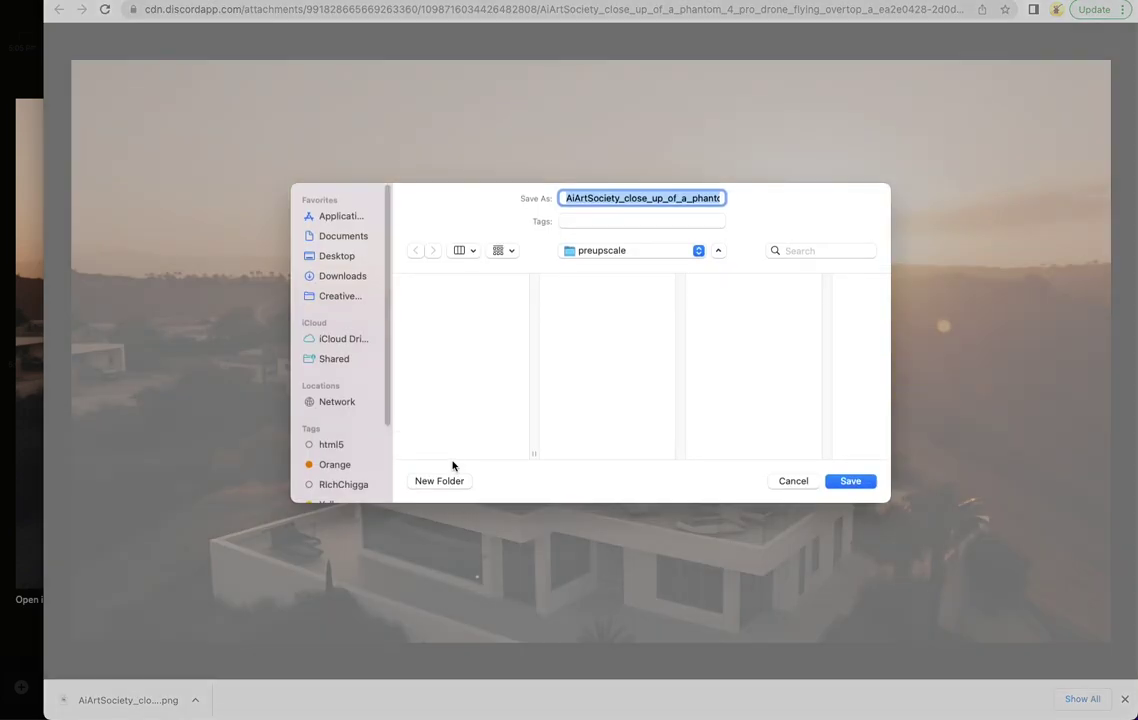
pyautogui.click(840, 482)
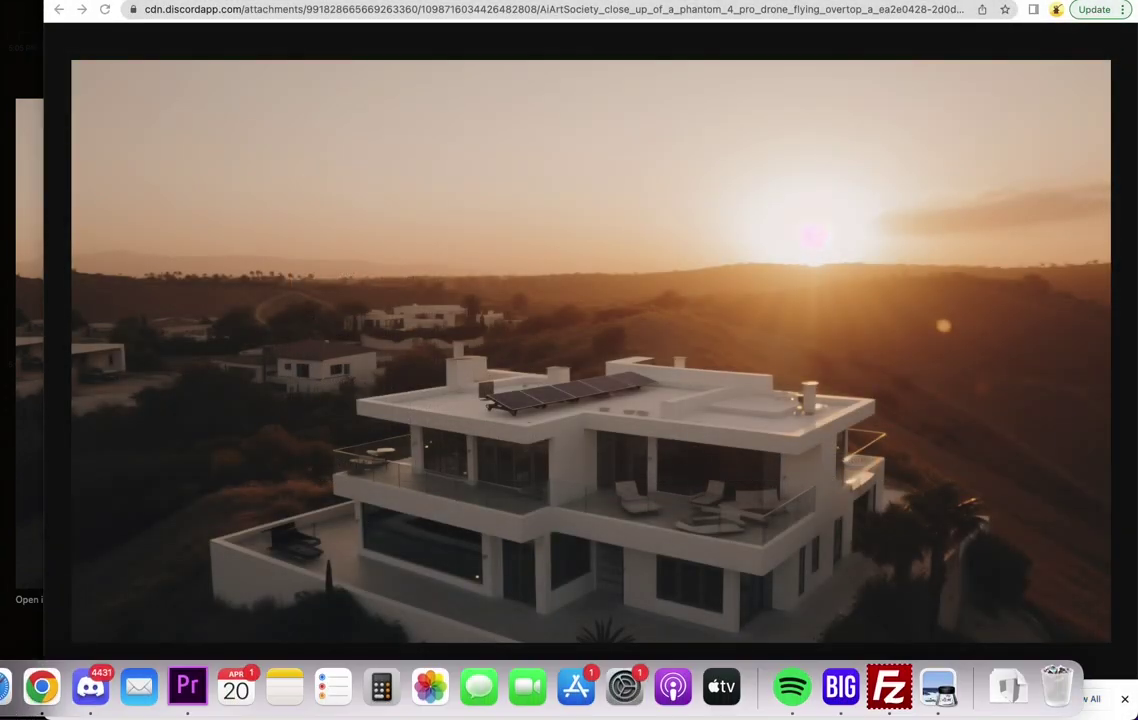
pyautogui.click(8, 686)
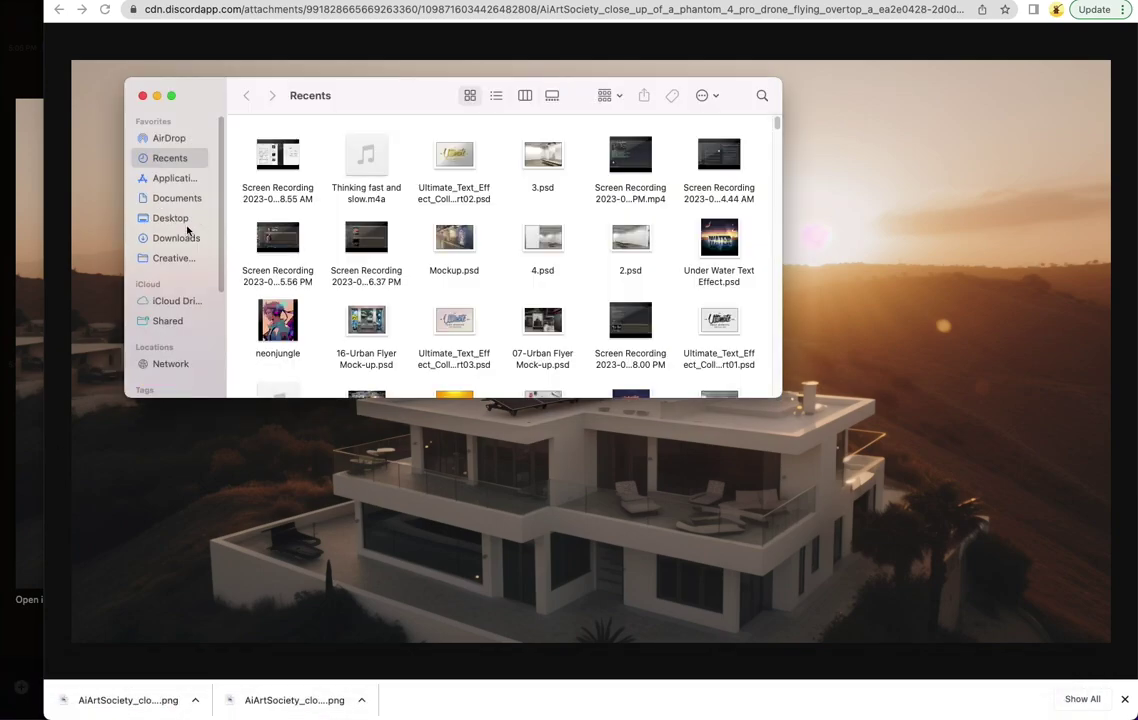
# Open Desktop > preupscale and compare the Get Info details of both house PNGs
pyautogui.click(186, 224)
pyautogui.doubleClick(678, 243)
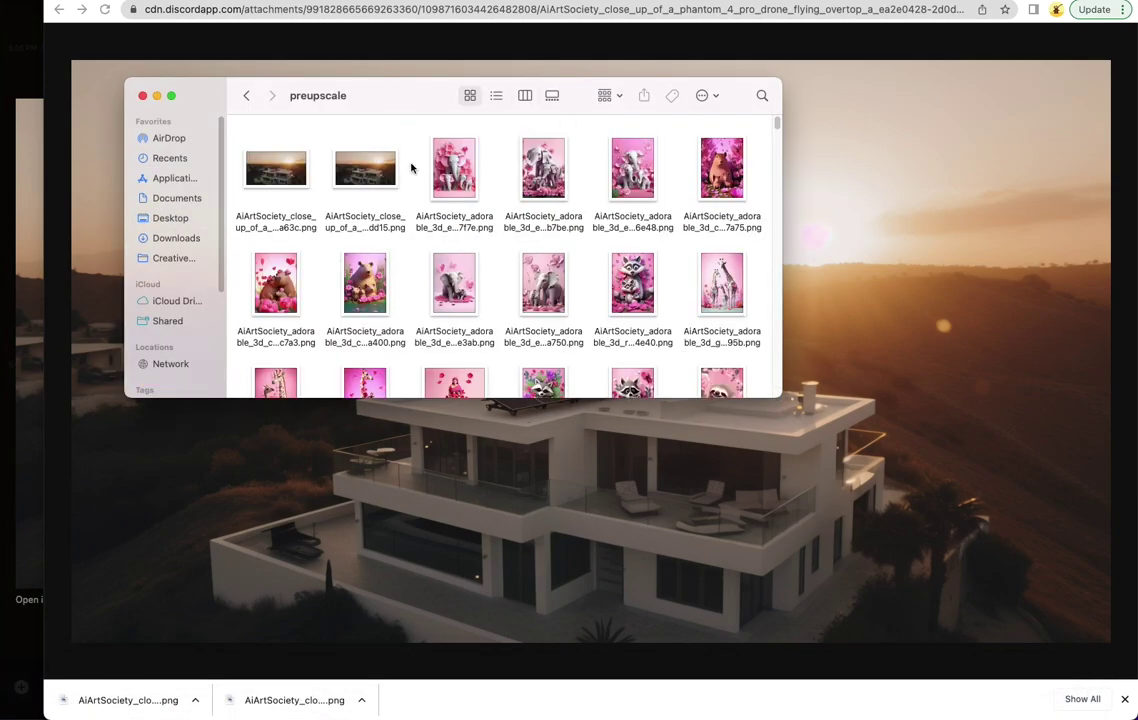
pyautogui.rightClick(348, 173)
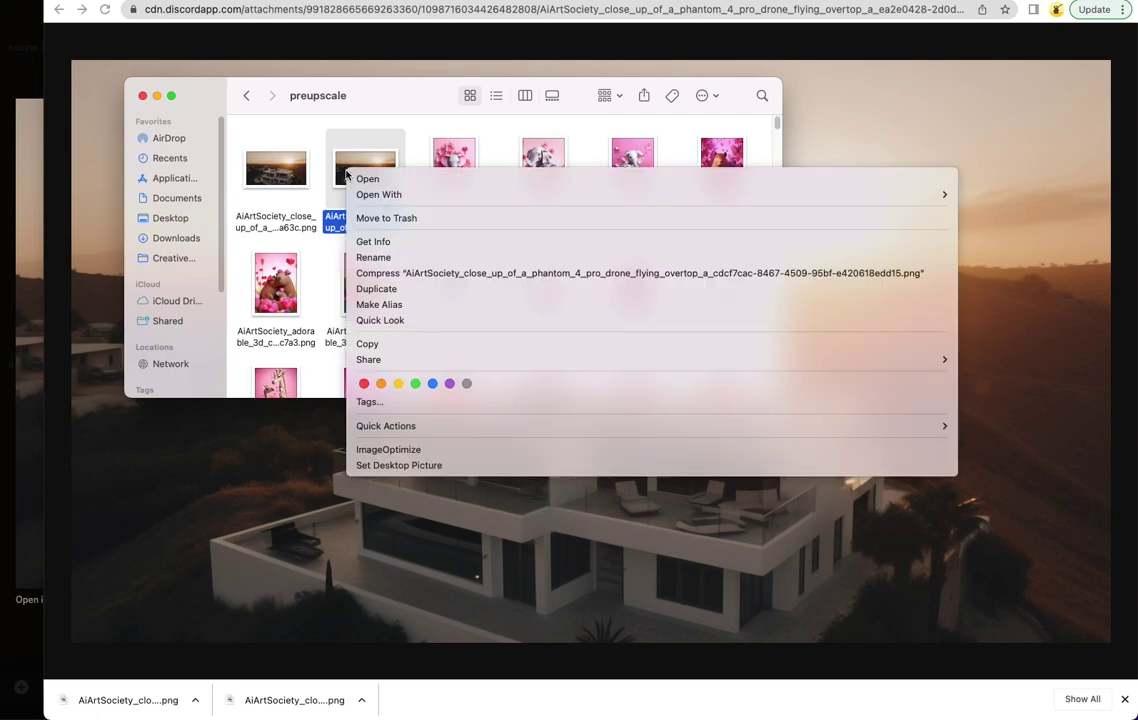
pyautogui.click(370, 239)
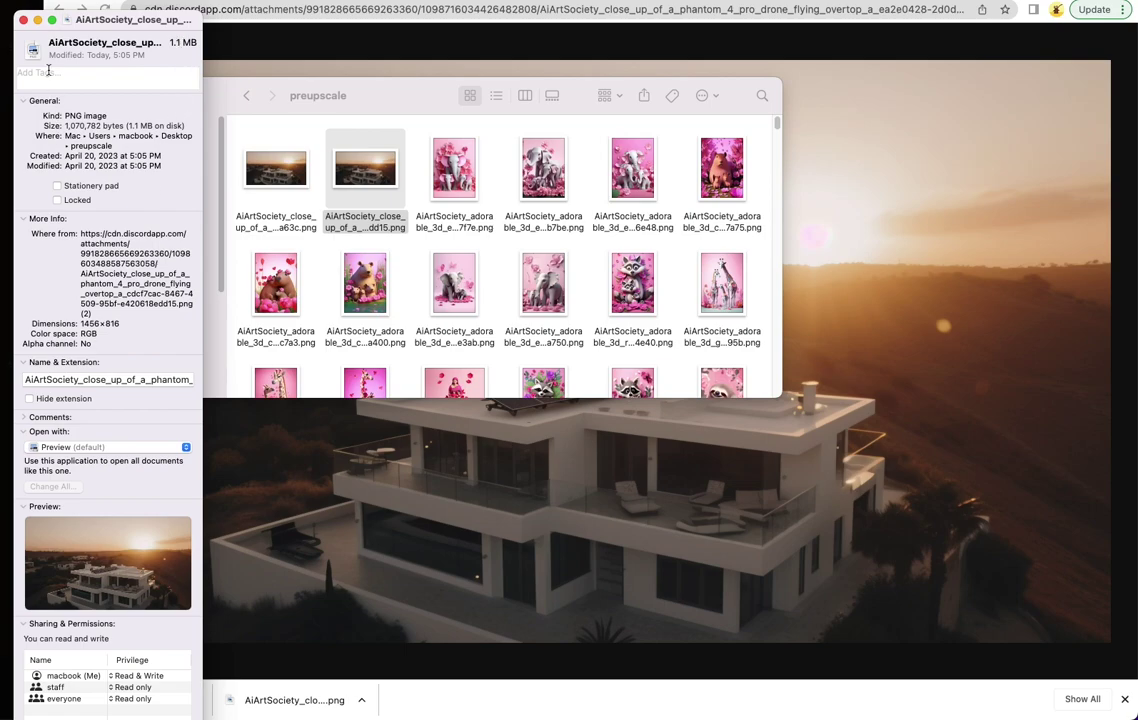
pyautogui.click(20, 20)
pyautogui.rightClick(272, 177)
pyautogui.click(293, 247)
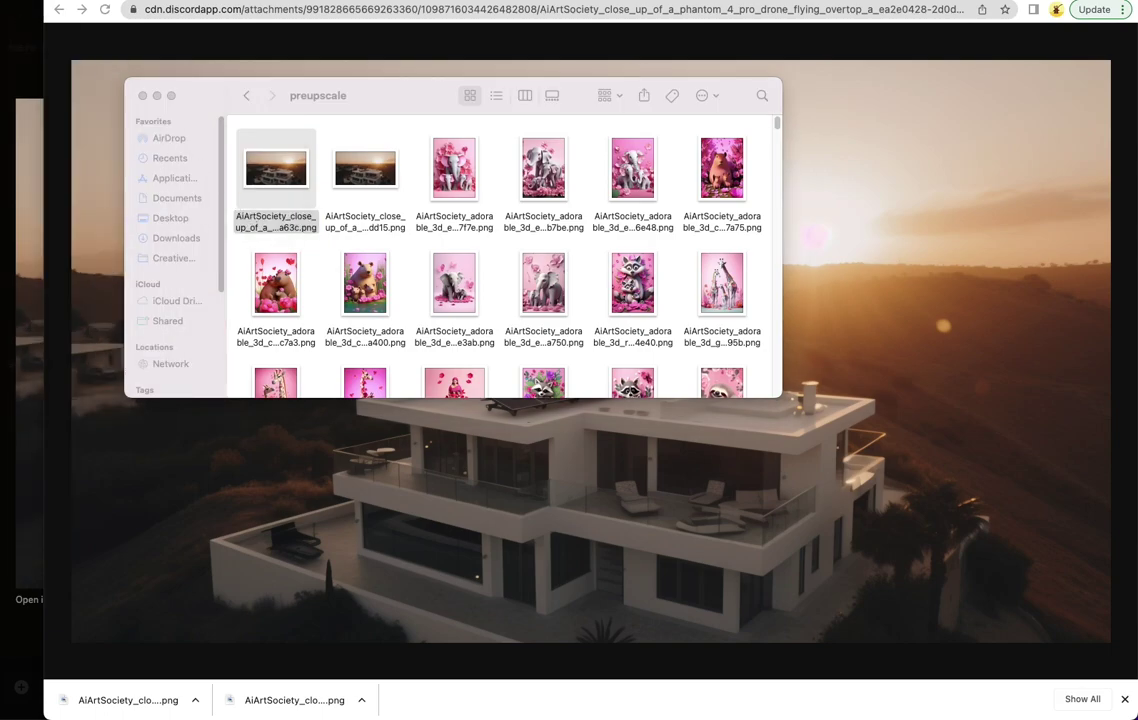
pyautogui.moveTo(150, 80); pyautogui.dragTo(257, 91)
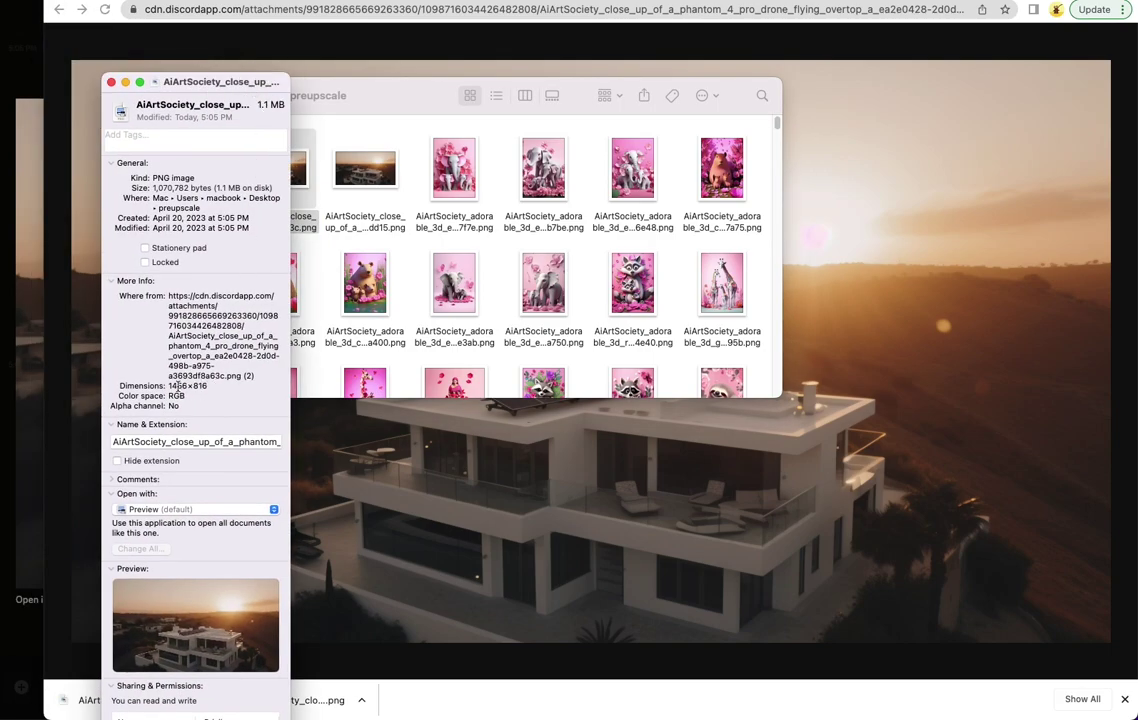
pyautogui.click(111, 82)
# Move the duplicate house PNG to the Trash and close the preupscale window
pyautogui.click(365, 170)
pyautogui.rightClick(362, 160)
pyautogui.click(382, 204)
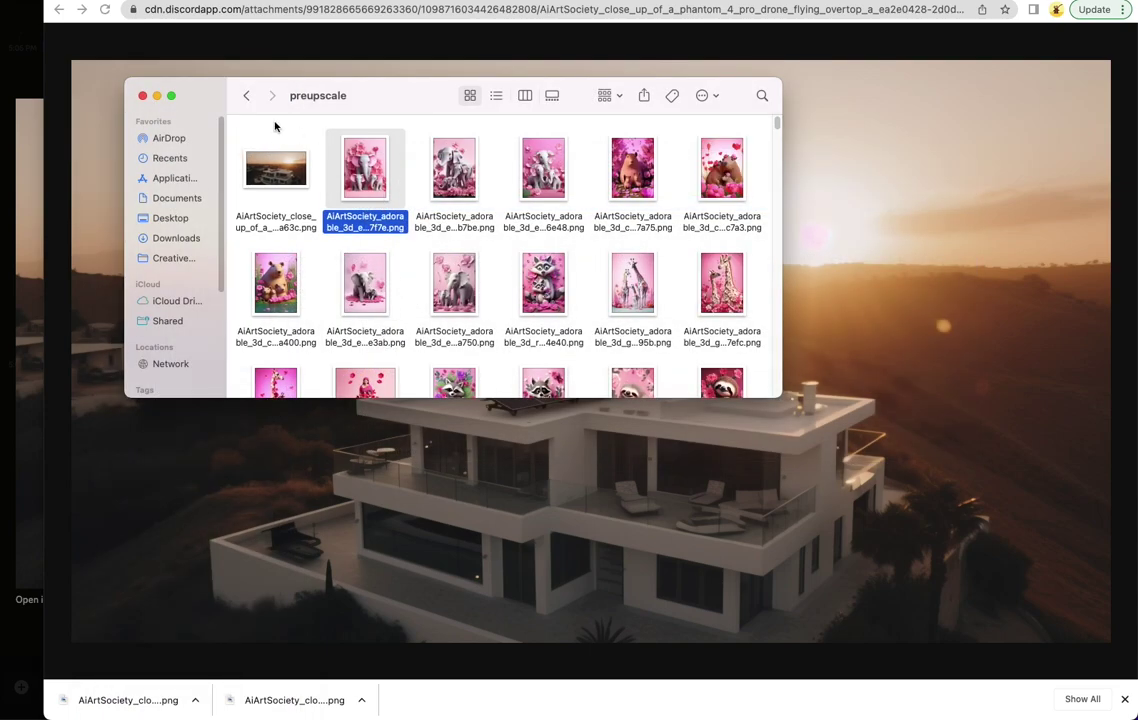
pyautogui.click(275, 126)
pyautogui.press('super+w')
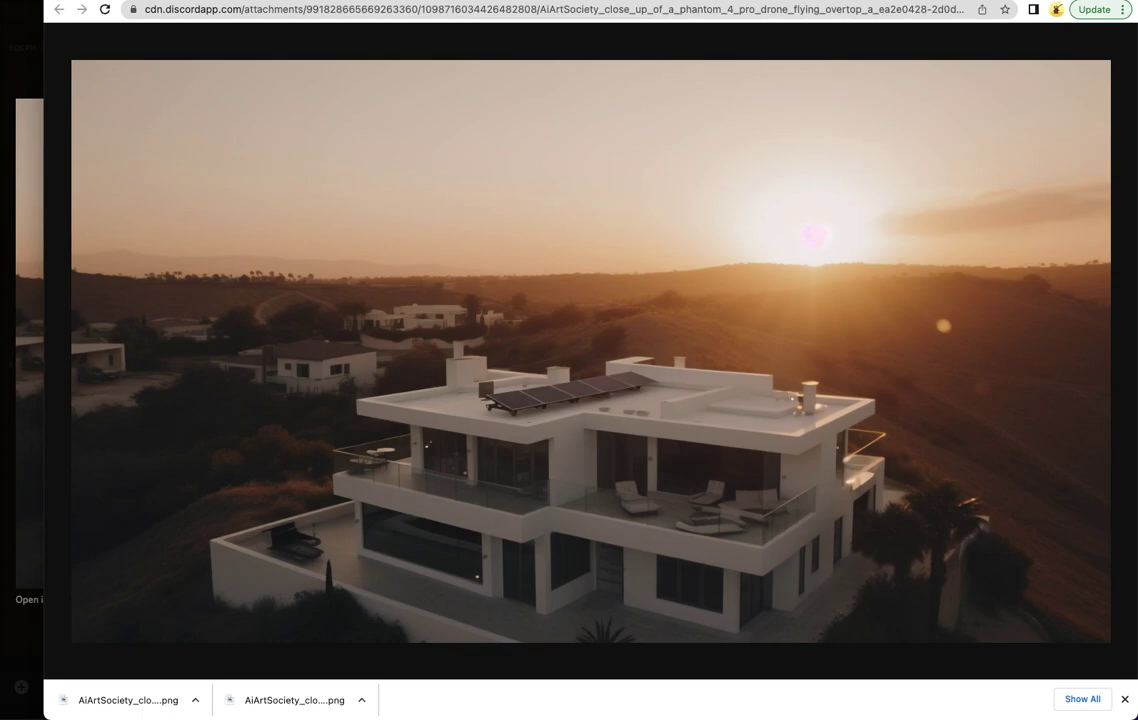
# Back in Discord, scroll up to the toucan image and save it into preupscale
pyautogui.click(22, 555)
pyautogui.click(1011, 435)
pyautogui.scroll(5, 460, 491)
pyautogui.scroll(10, 460, 491)
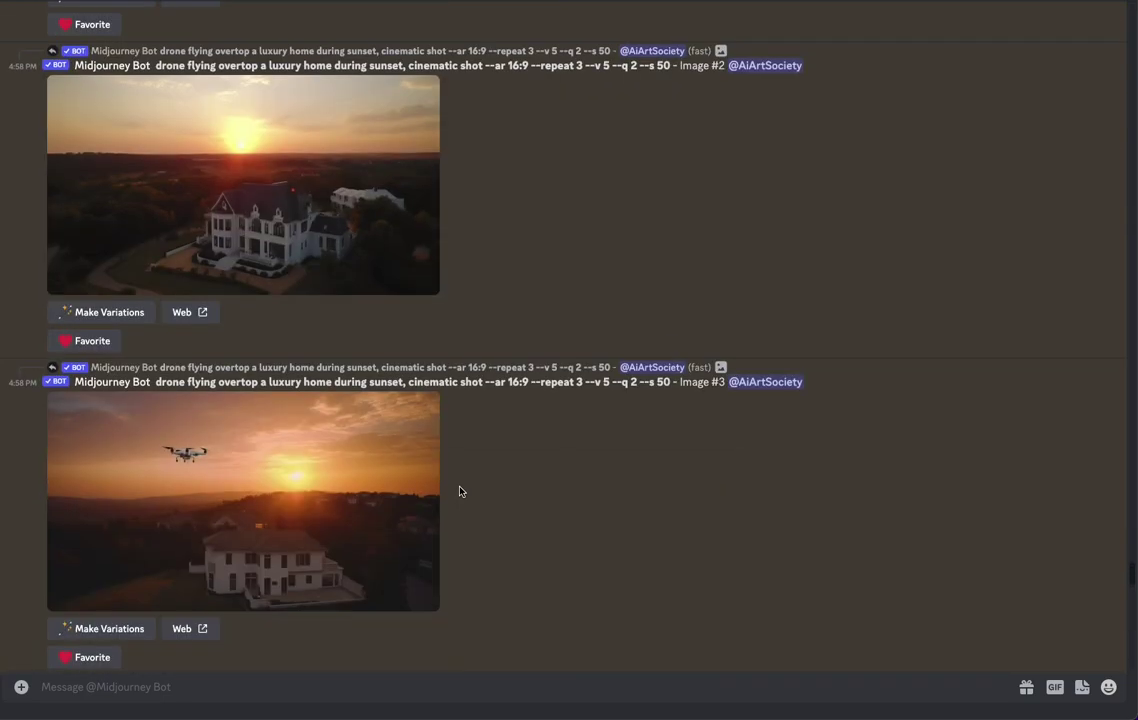
pyautogui.scroll(10, 460, 491)
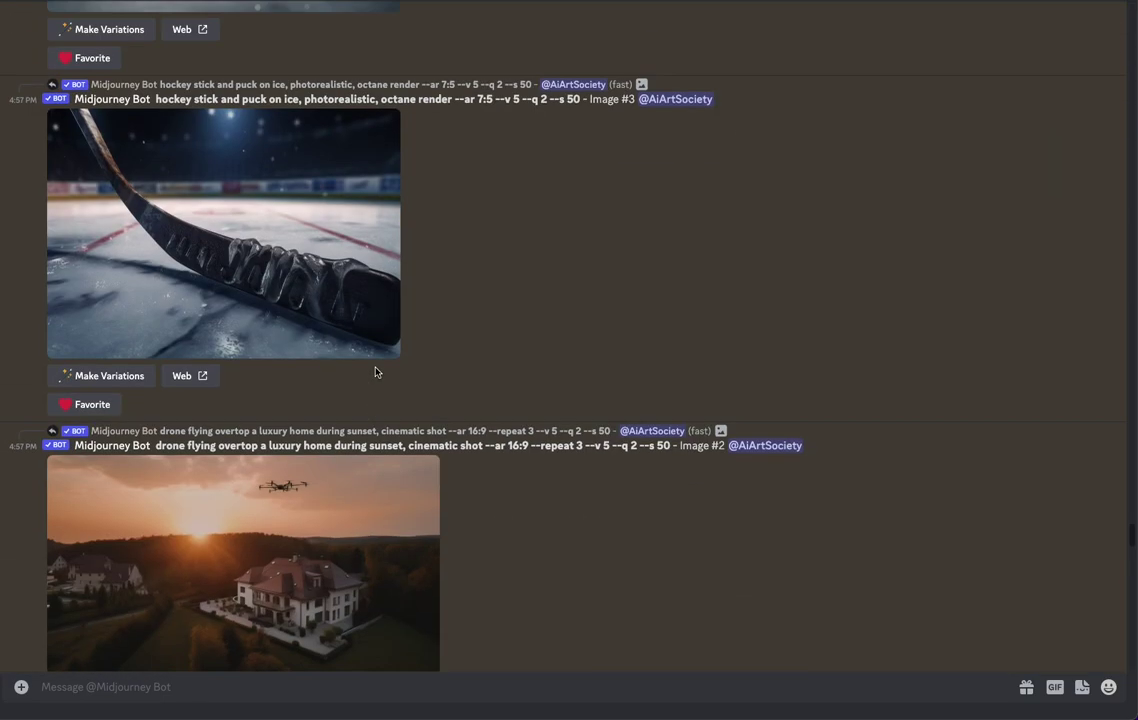
pyautogui.scroll(10, 377, 372)
pyautogui.scroll(10, 352, 372)
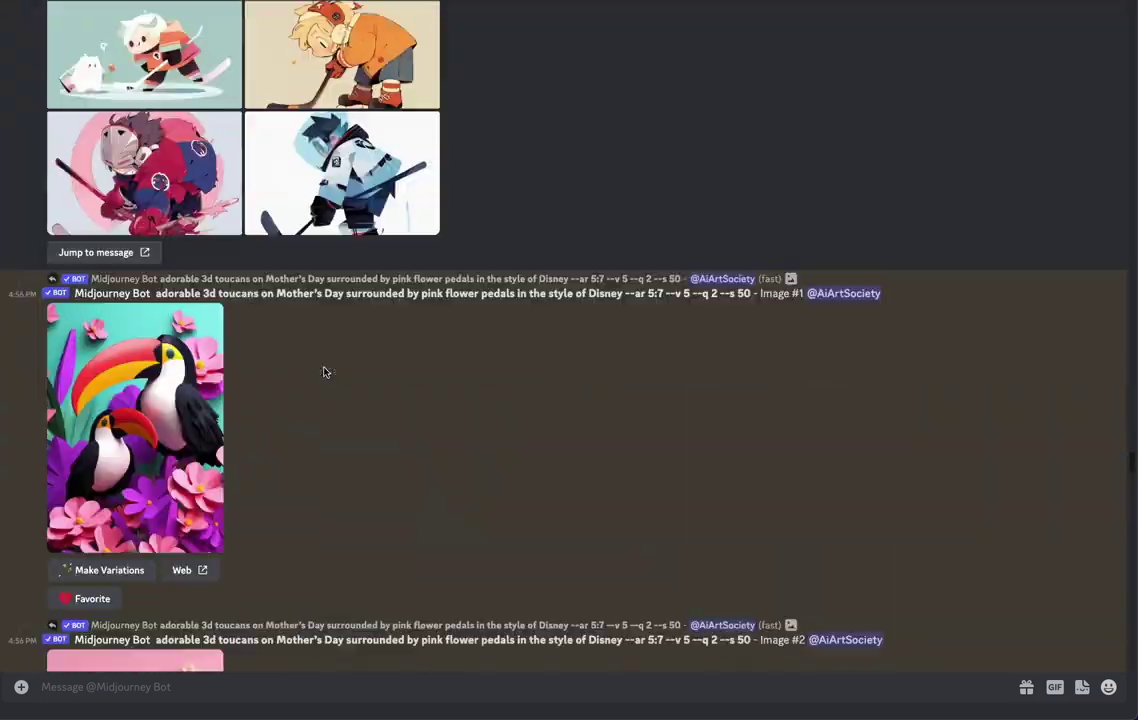
pyautogui.scroll(-1, 323, 372)
pyautogui.click(140, 330)
pyautogui.click(300, 600)
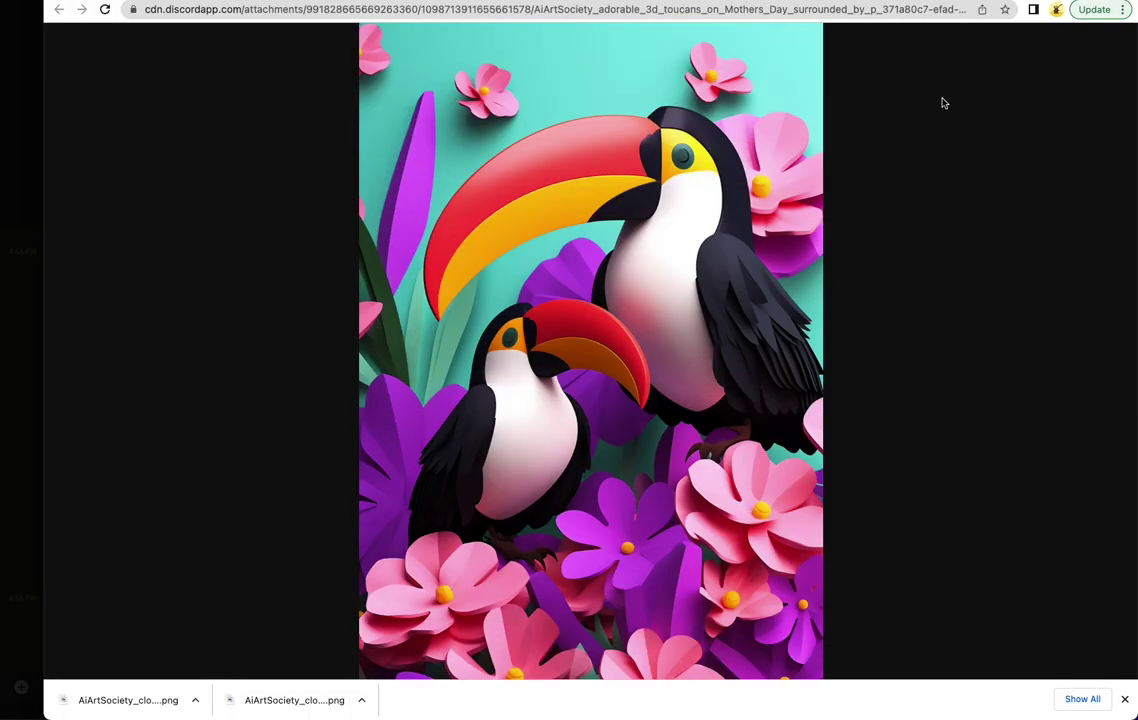
pyautogui.hotkey('ctrl', 'Right')
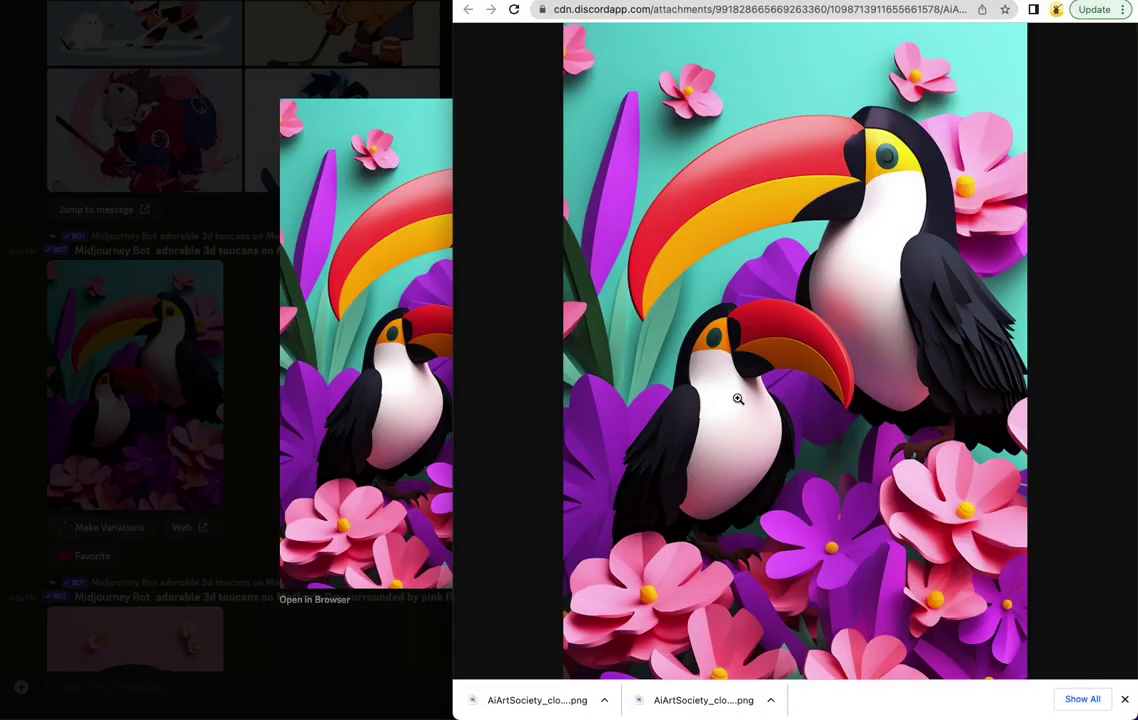
pyautogui.rightClick(676, 388)
pyautogui.click(725, 408)
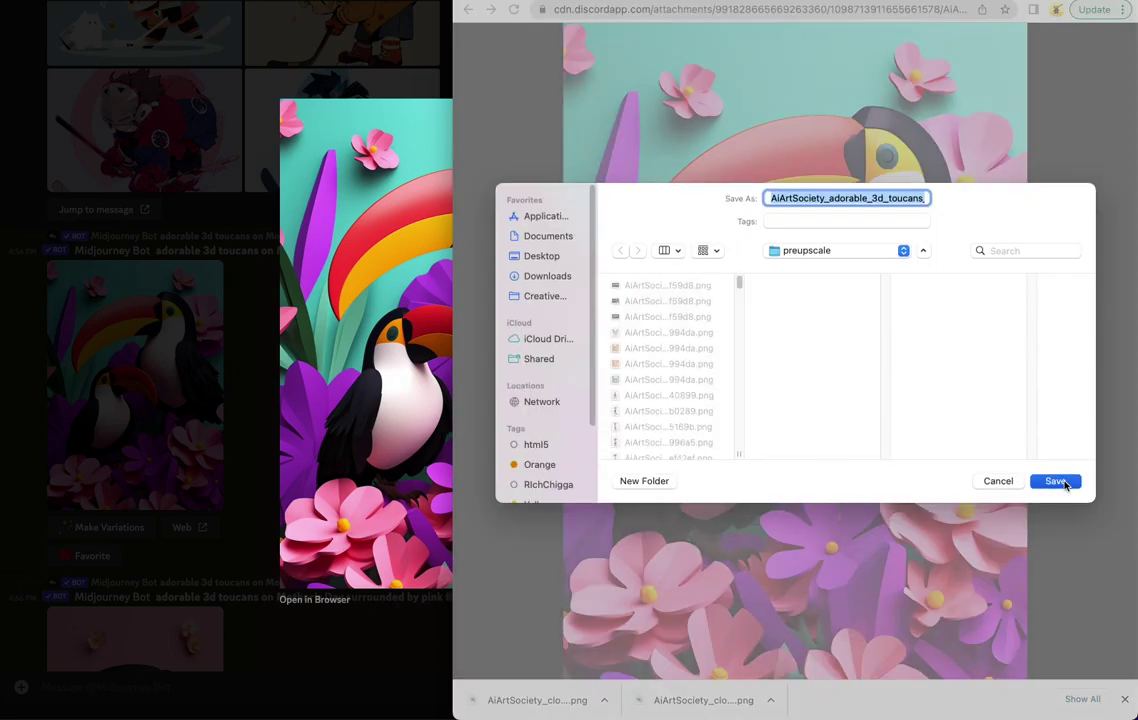
pyautogui.click(1065, 484)
pyautogui.click(338, 620)
pyautogui.click(340, 640)
# Preview toucan Image #2, then save toucan Image #3 into preupscale
pyautogui.scroll(-2, 320, 500)
pyautogui.scroll(-3, 291, 482)
pyautogui.click(150, 300)
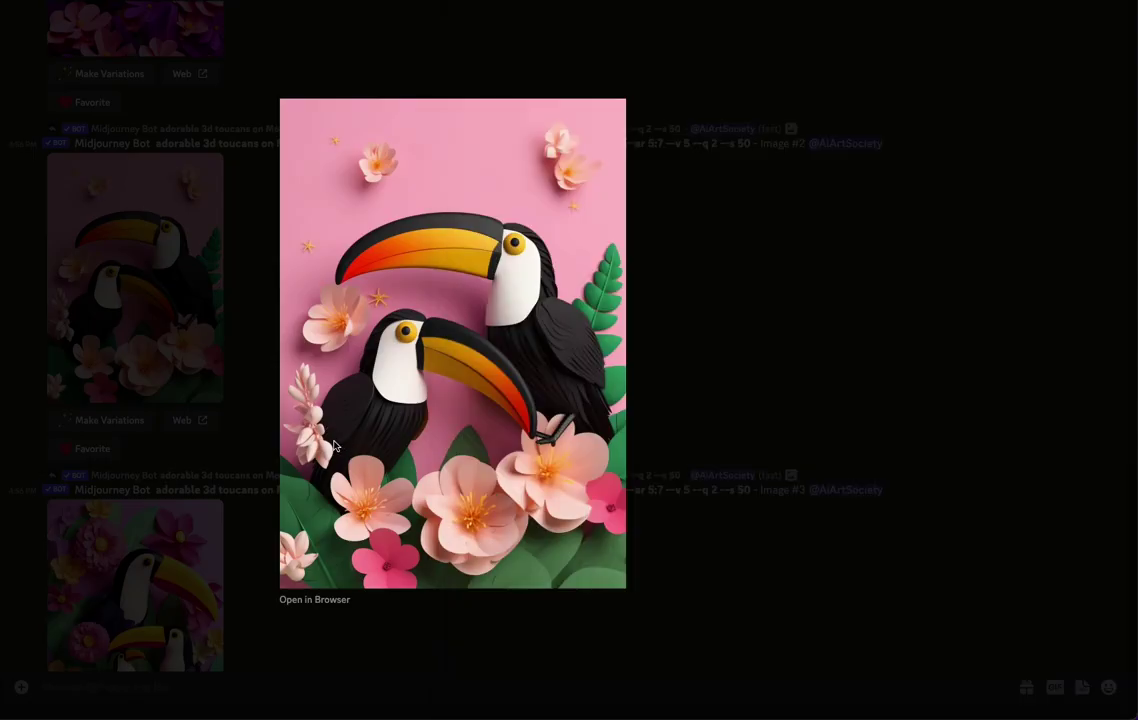
pyautogui.click(246, 451)
pyautogui.scroll(-3, 371, 518)
pyautogui.click(53, 297)
pyautogui.click(314, 599)
pyautogui.rightClick(729, 432)
pyautogui.click(745, 457)
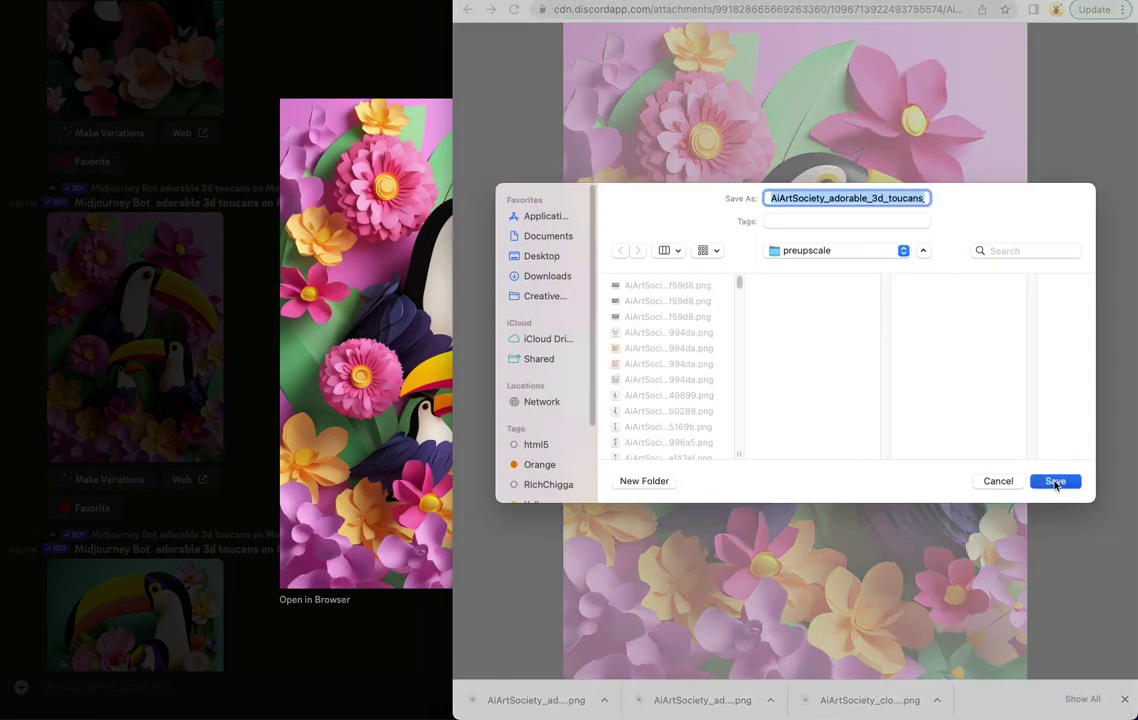
pyautogui.click(1057, 478)
pyautogui.click(263, 377)
pyautogui.click(263, 377)
# Save toucan Image #4 into the preupscale folder
pyautogui.scroll(-5, 350, 460)
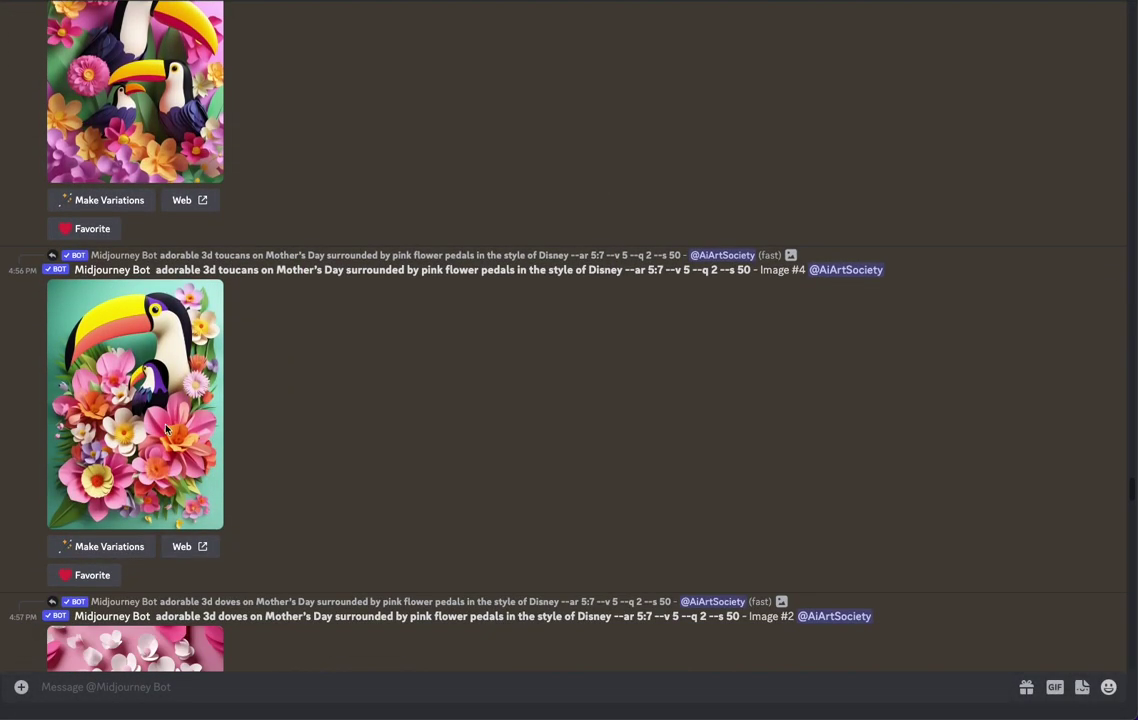
pyautogui.click(167, 427)
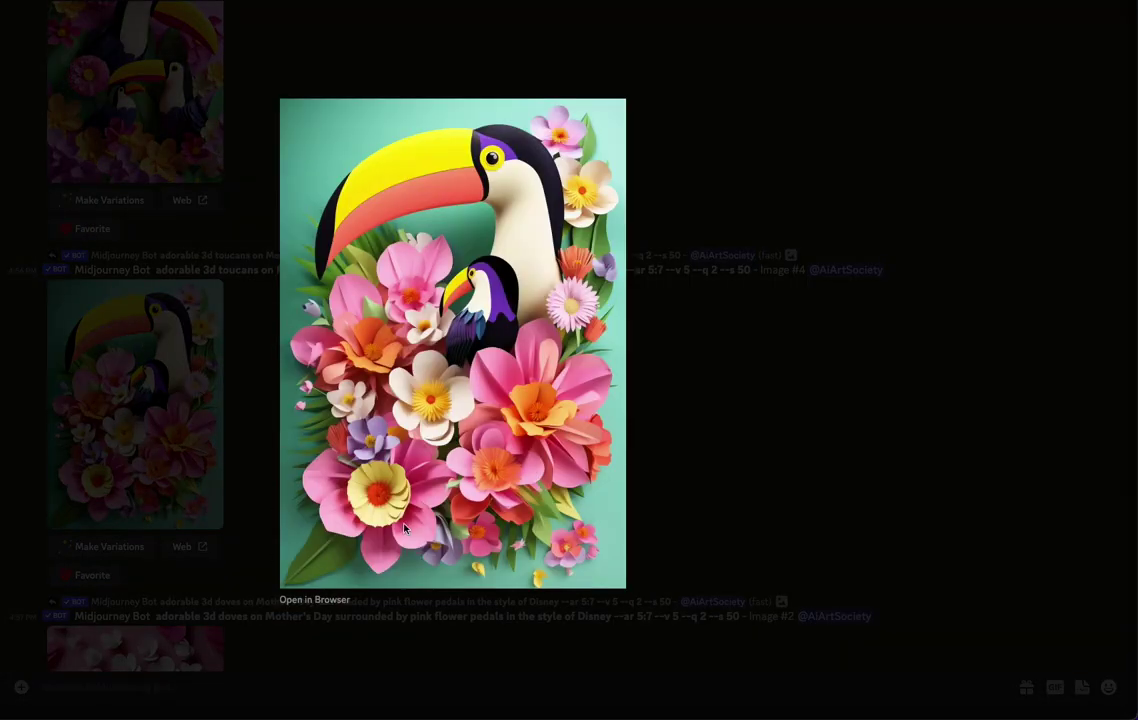
pyautogui.click(325, 600)
pyautogui.rightClick(817, 454)
pyautogui.click(859, 474)
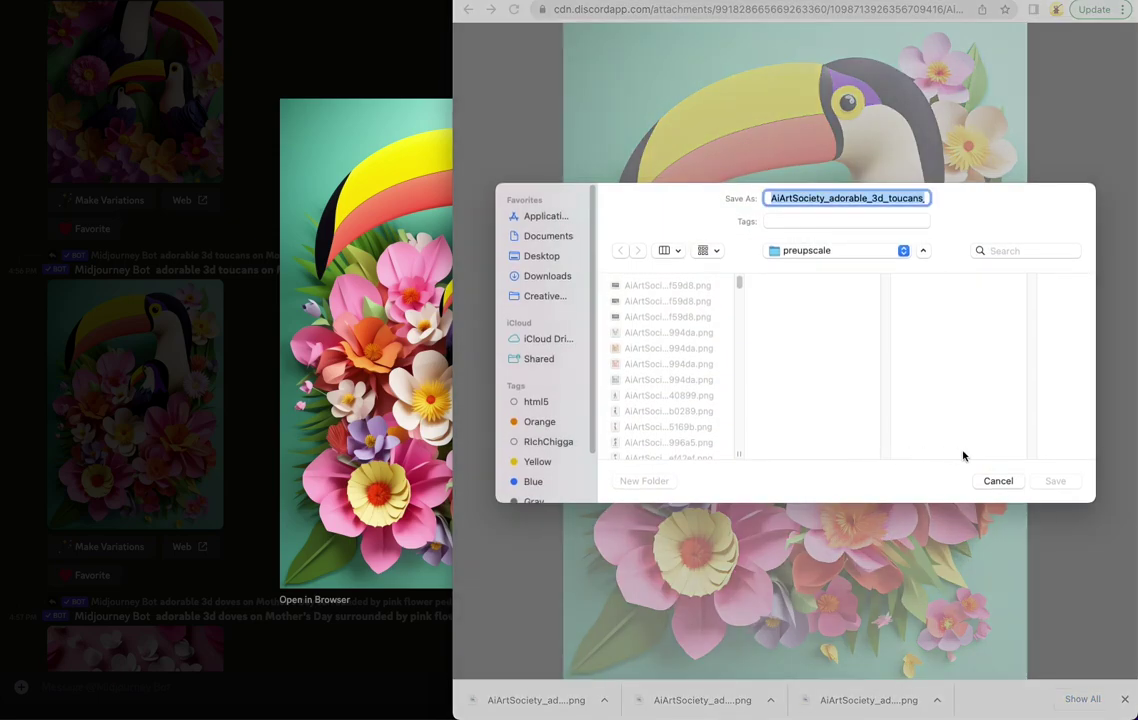
pyautogui.click(1054, 478)
pyautogui.click(250, 422)
pyautogui.click(250, 422)
# Save the doves Image #2 into preupscale and enlarge doves Image #3
pyautogui.scroll(-5, 249, 470)
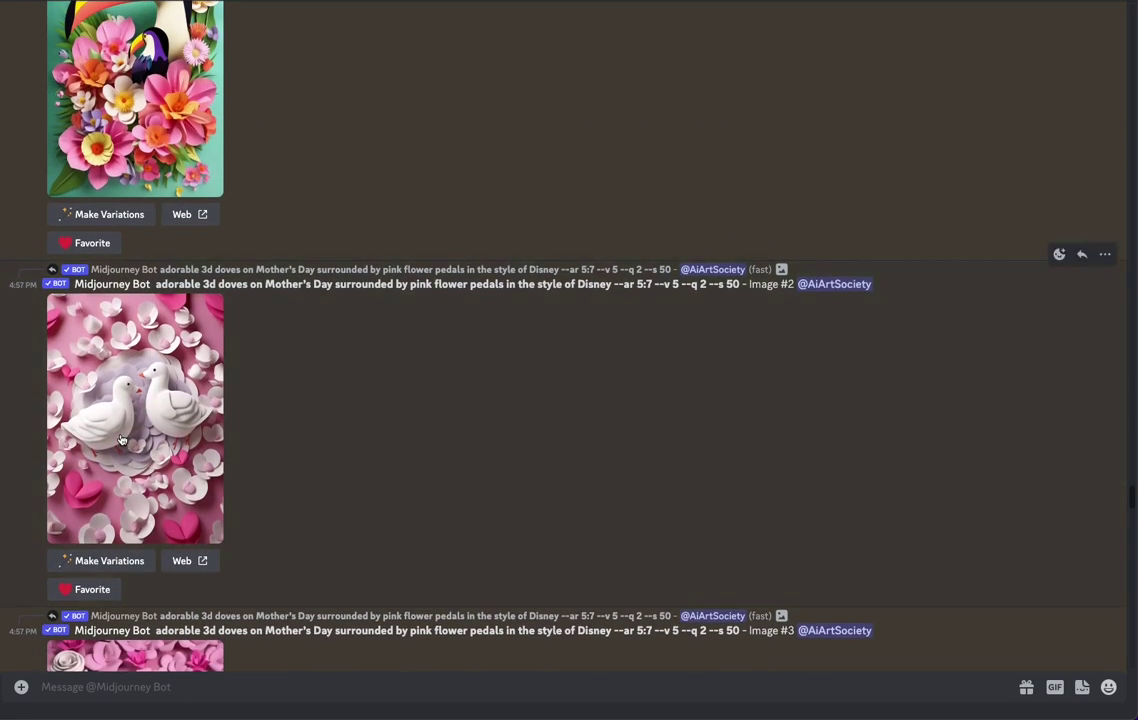
pyautogui.click(160, 430)
pyautogui.click(316, 601)
pyautogui.rightClick(769, 327)
pyautogui.click(780, 349)
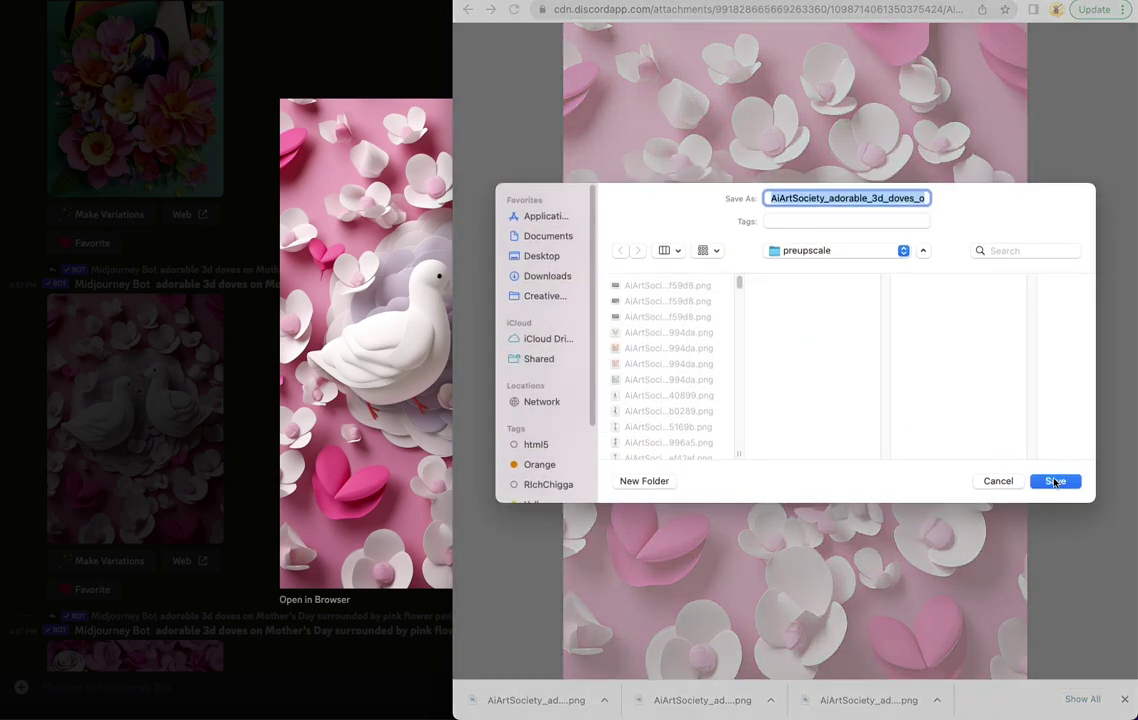
pyautogui.click(1055, 482)
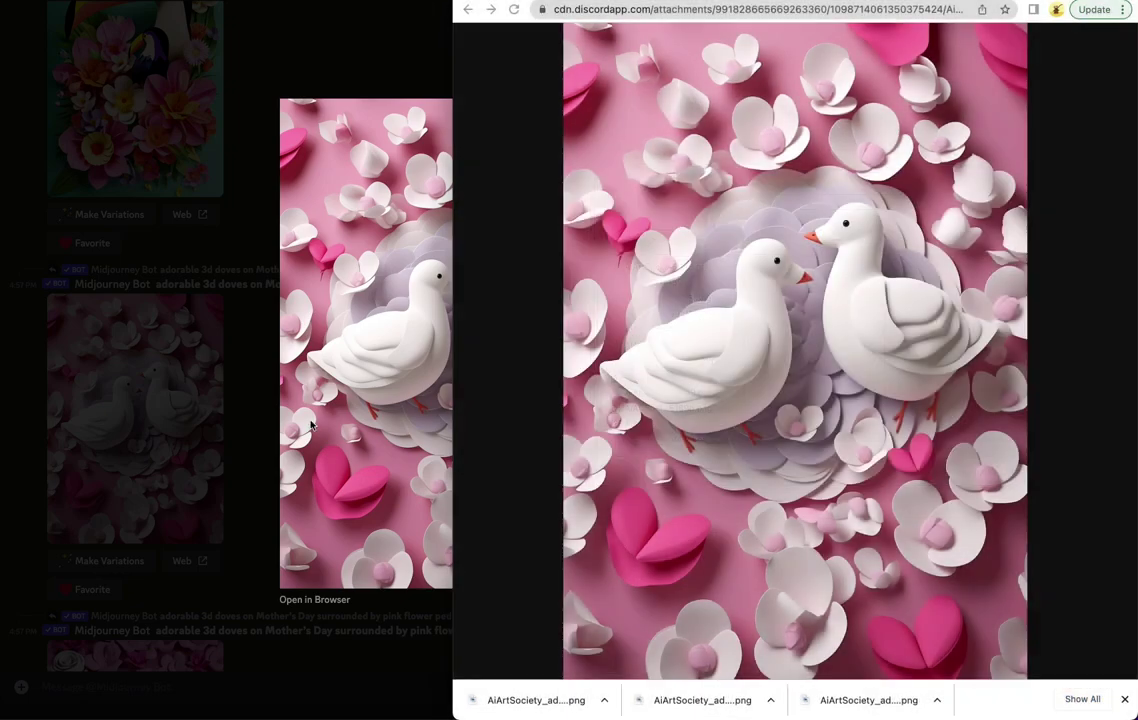
pyautogui.click(243, 395)
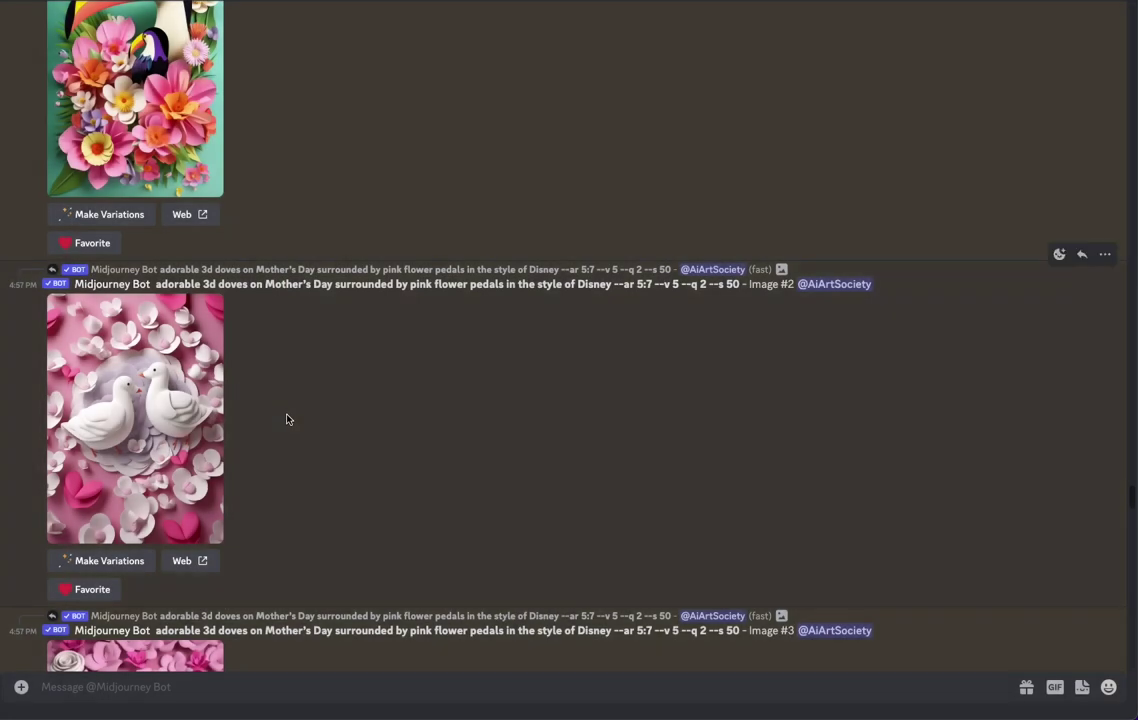
pyautogui.scroll(-5, 287, 419)
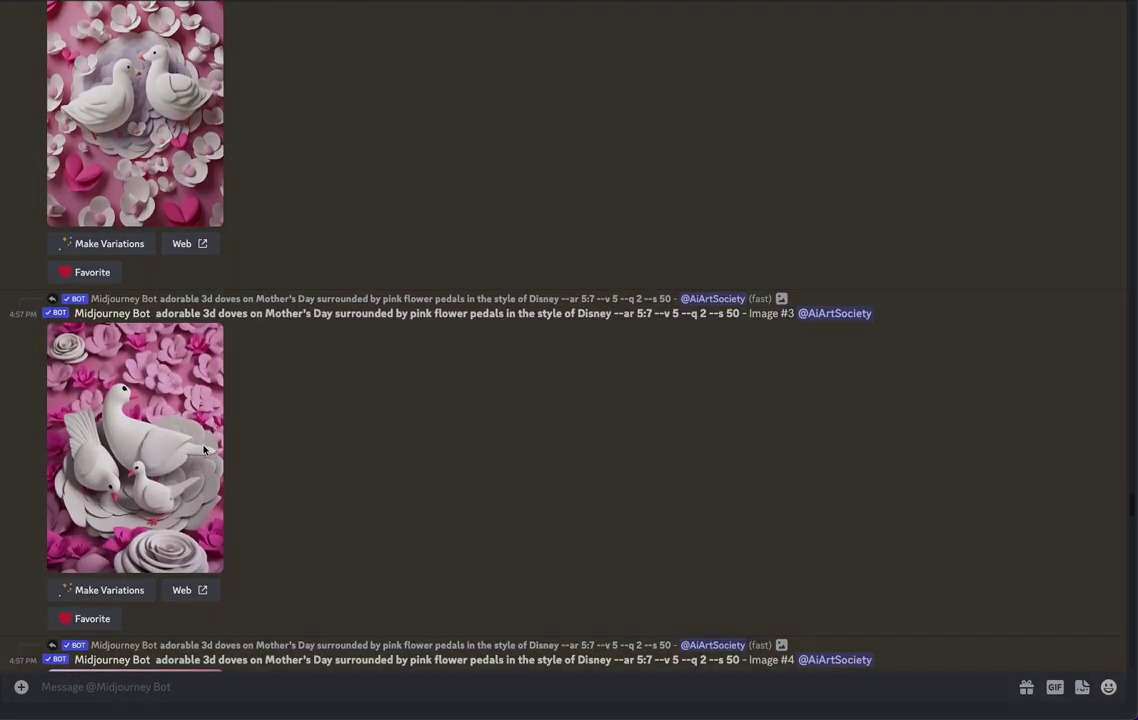
pyautogui.click(204, 451)
# Open the doves Image #3 and scroll through the preupscale folder's thumbnails
pyautogui.click(315, 600)
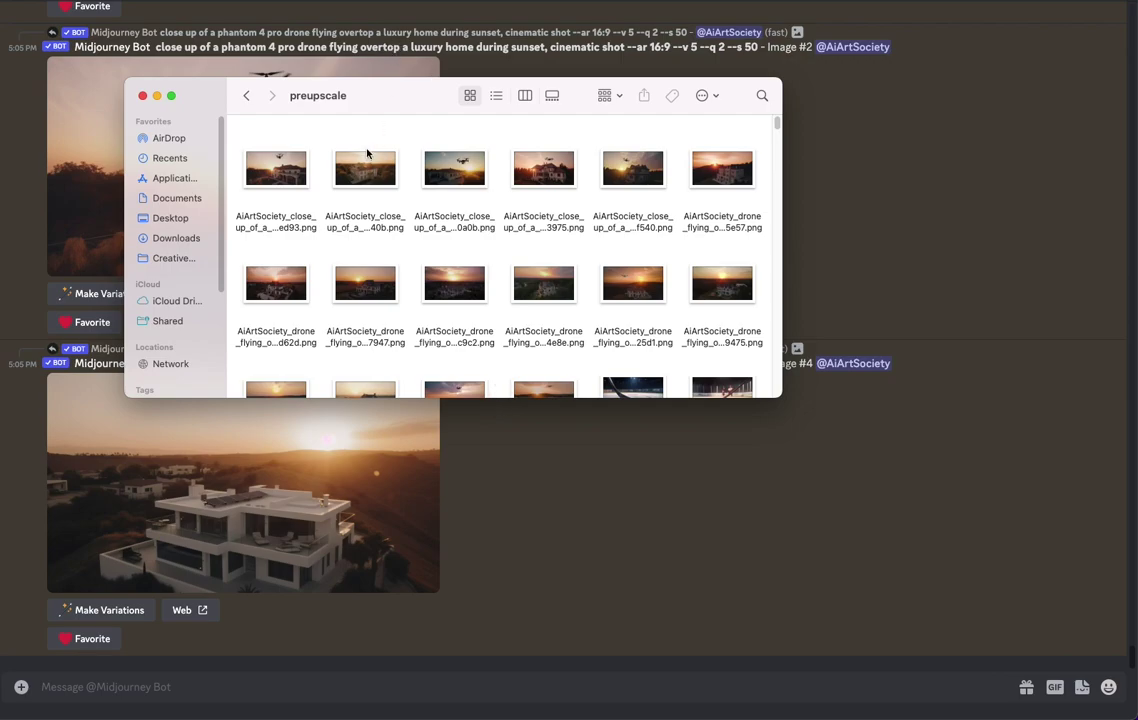
pyautogui.moveTo(274, 136); pyautogui.dragTo(741, 266)
pyautogui.click(757, 272)
pyautogui.scroll(5, 517, 204)
pyautogui.scroll(3, 540, 200)
pyautogui.scroll(-3, 722, 323)
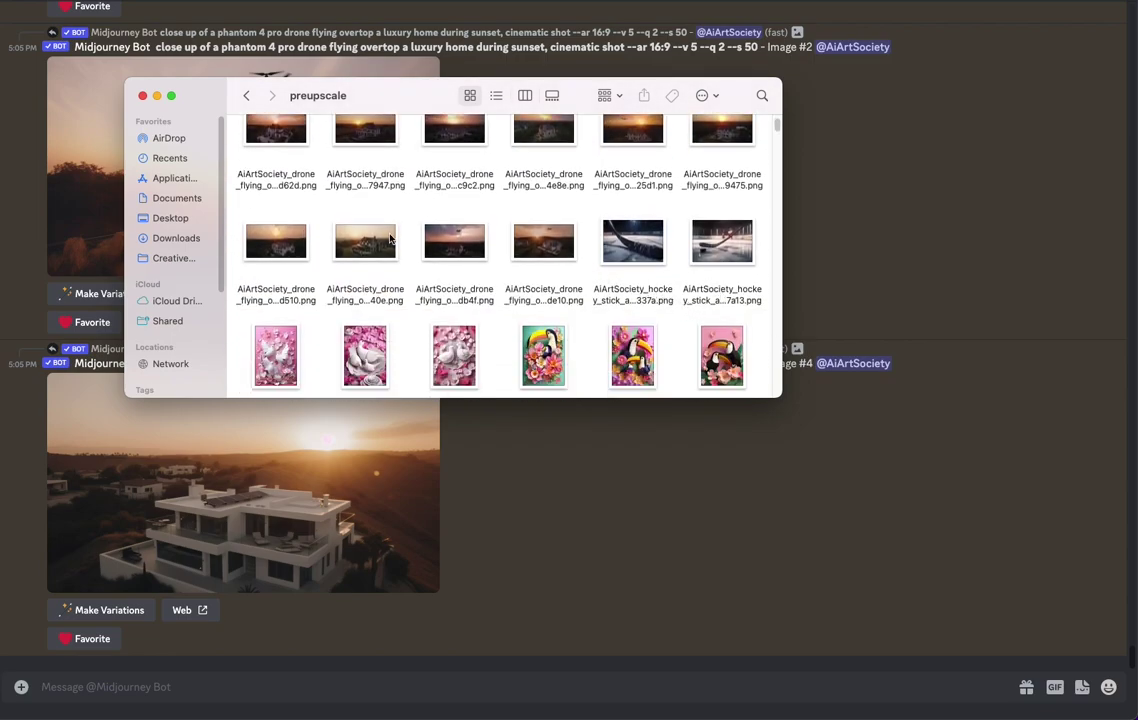
# Quick Look a sunset drone image from the preupscale folder
pyautogui.click(388, 238)
pyautogui.click(401, 213)
pyautogui.click(375, 233)
pyautogui.press('space')
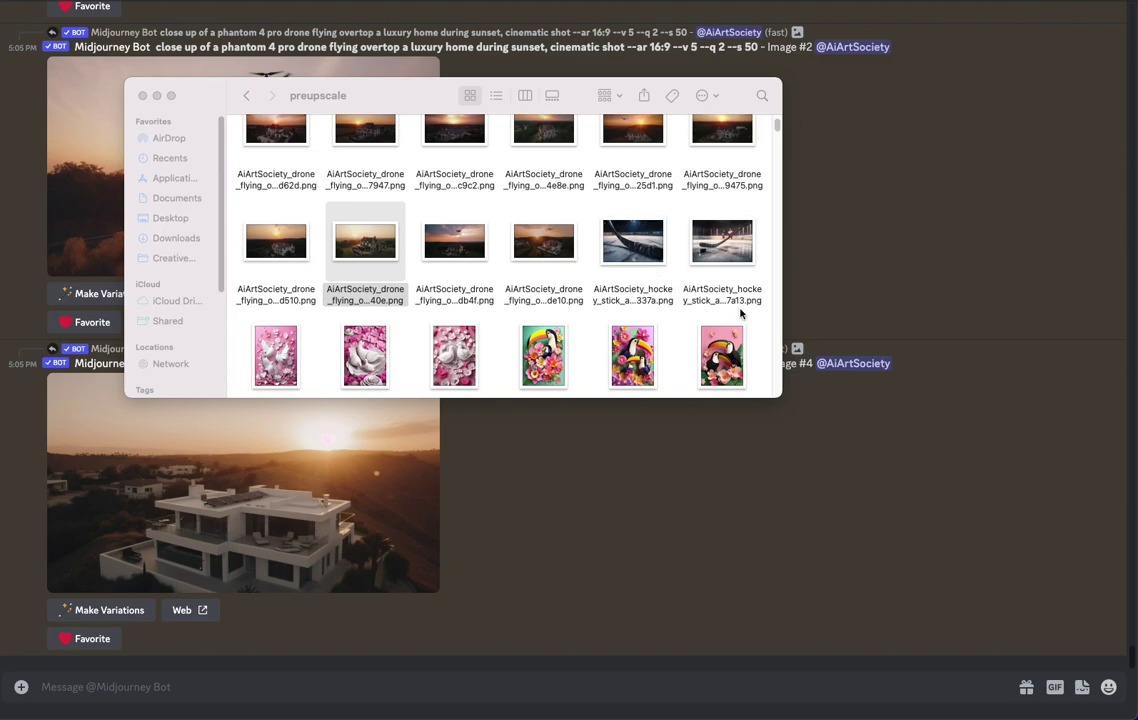
pyautogui.click(740, 314)
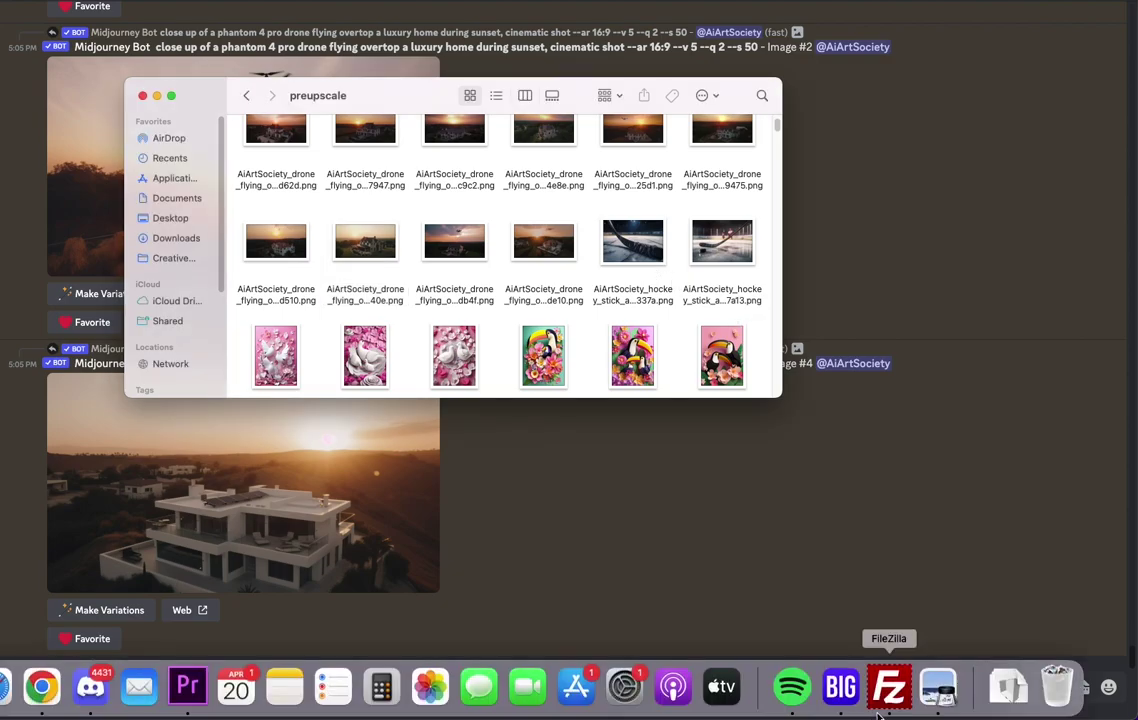
pyautogui.click(841, 686)
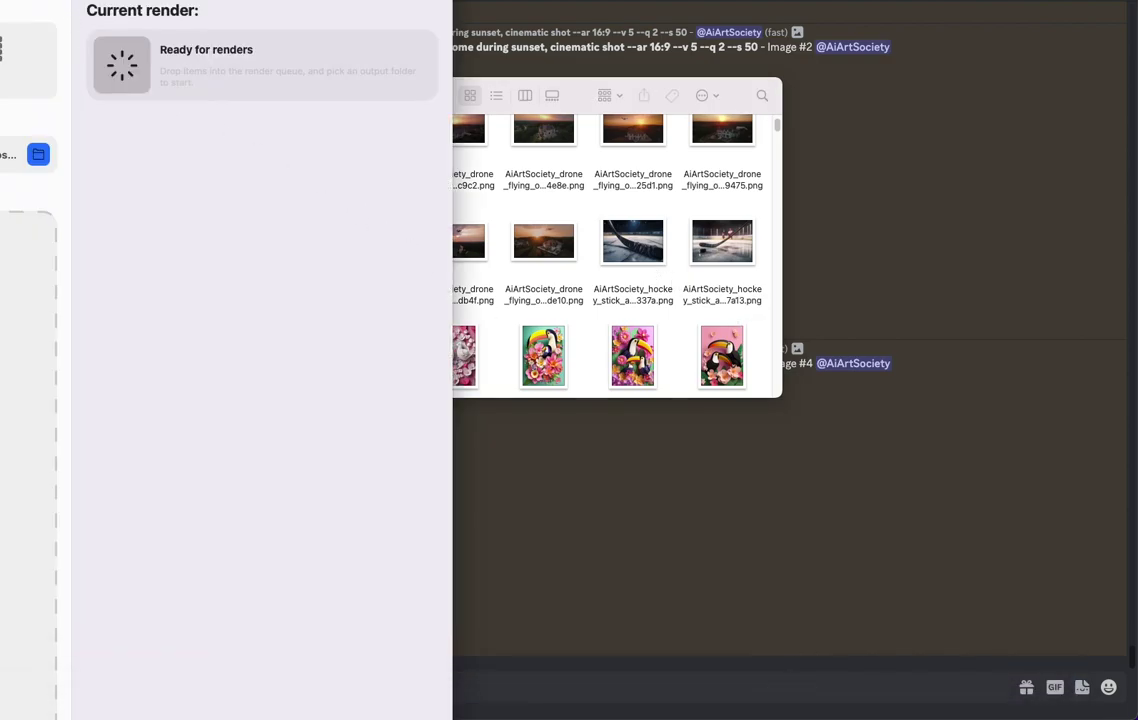
# Select the pink, close-up drone and rainbow toucan images in the preupscale folder
pyautogui.moveTo(52, 1); pyautogui.dragTo(343, 1)
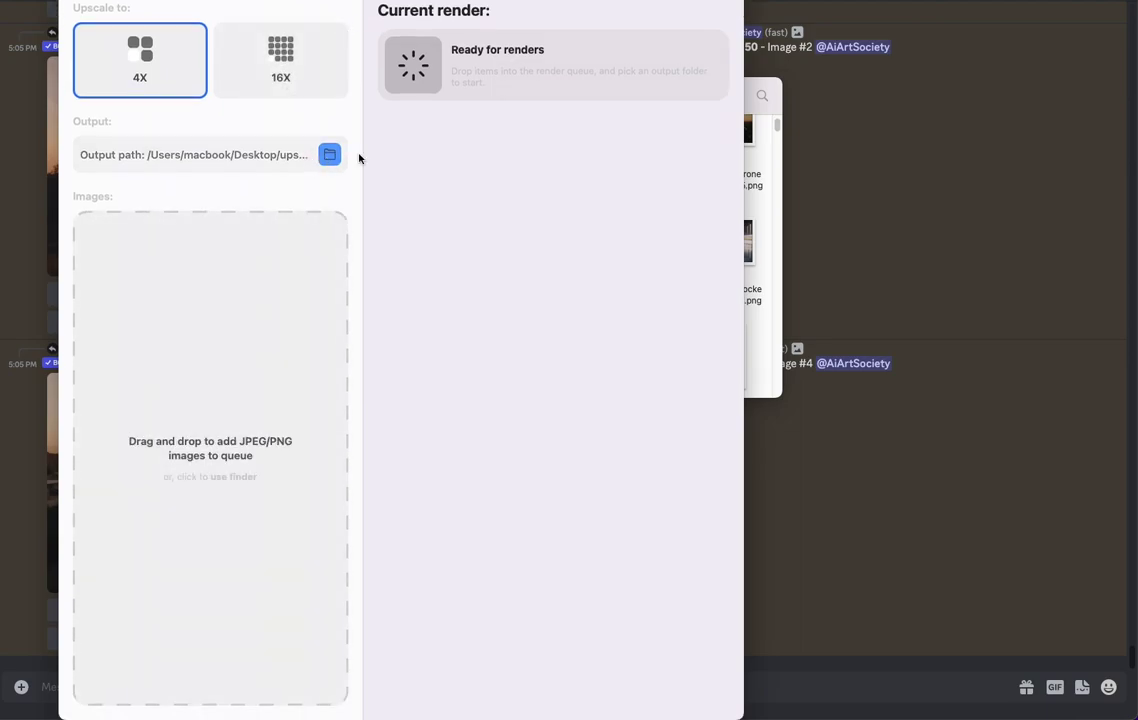
pyautogui.click(765, 162)
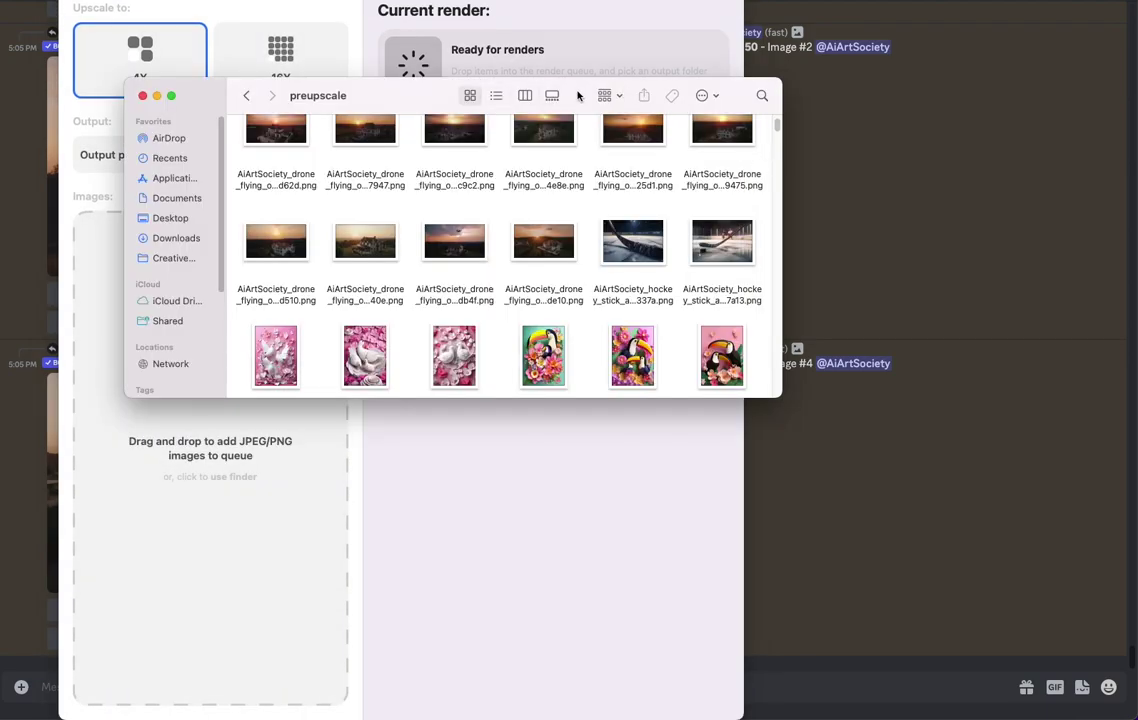
pyautogui.moveTo(770, 203); pyautogui.dragTo(291, 207)
pyautogui.click(633, 356)
pyautogui.scroll(-5, 630, 345)
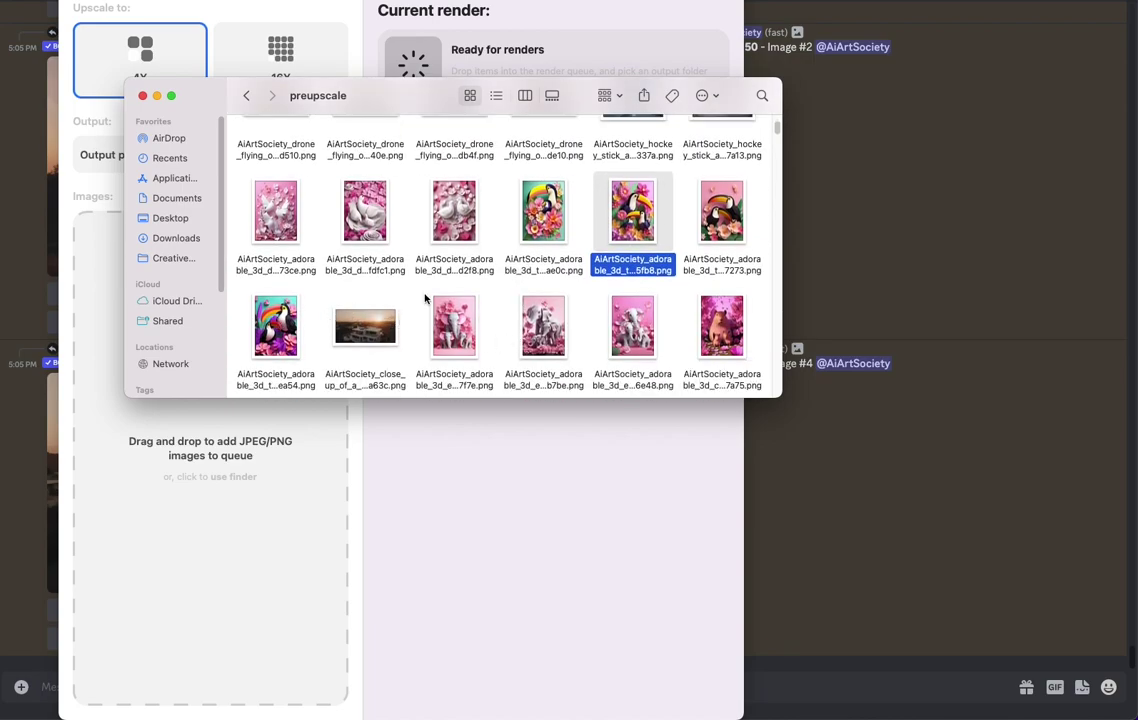
pyautogui.click(467, 321)
pyautogui.click(380, 324)
pyautogui.keyDown('shift'); pyautogui.click(299, 331); pyautogui.keyUp('shift')
# Drop the selected images into Make It Big's queue and start the 4X upscale
pyautogui.moveTo(767, 246); pyautogui.dragTo(240, 121)
pyautogui.moveTo(292, 182); pyautogui.dragTo(272, 495)
pyautogui.scroll(5, 361, 56)
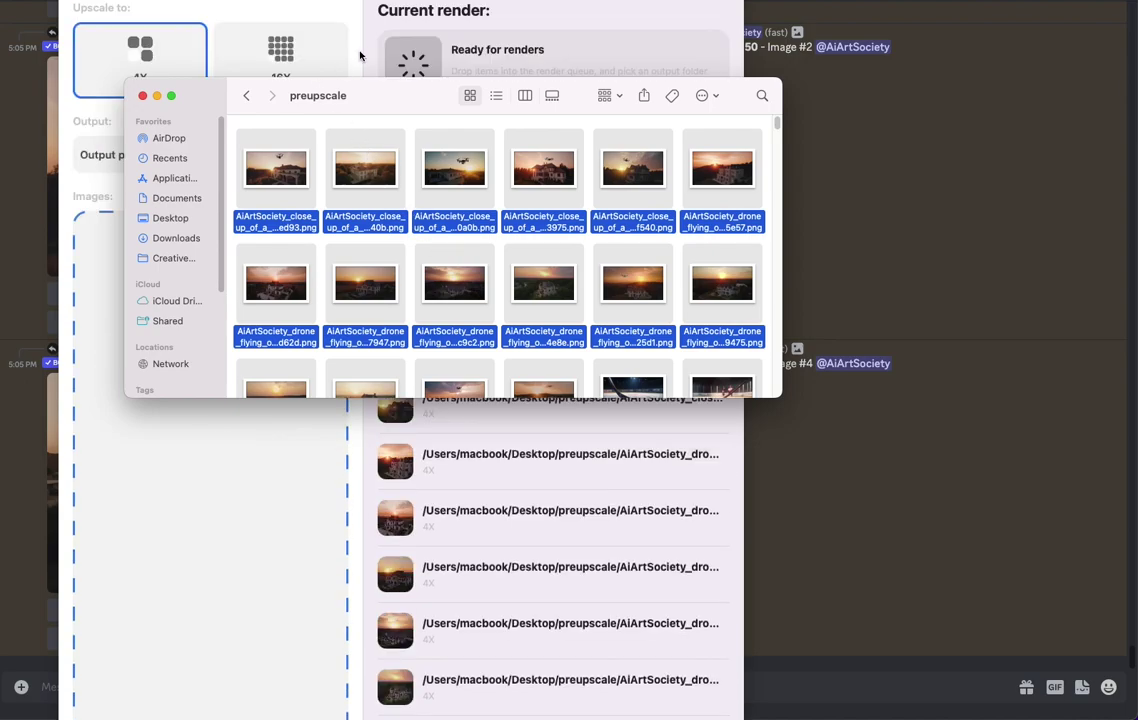
pyautogui.click(360, 56)
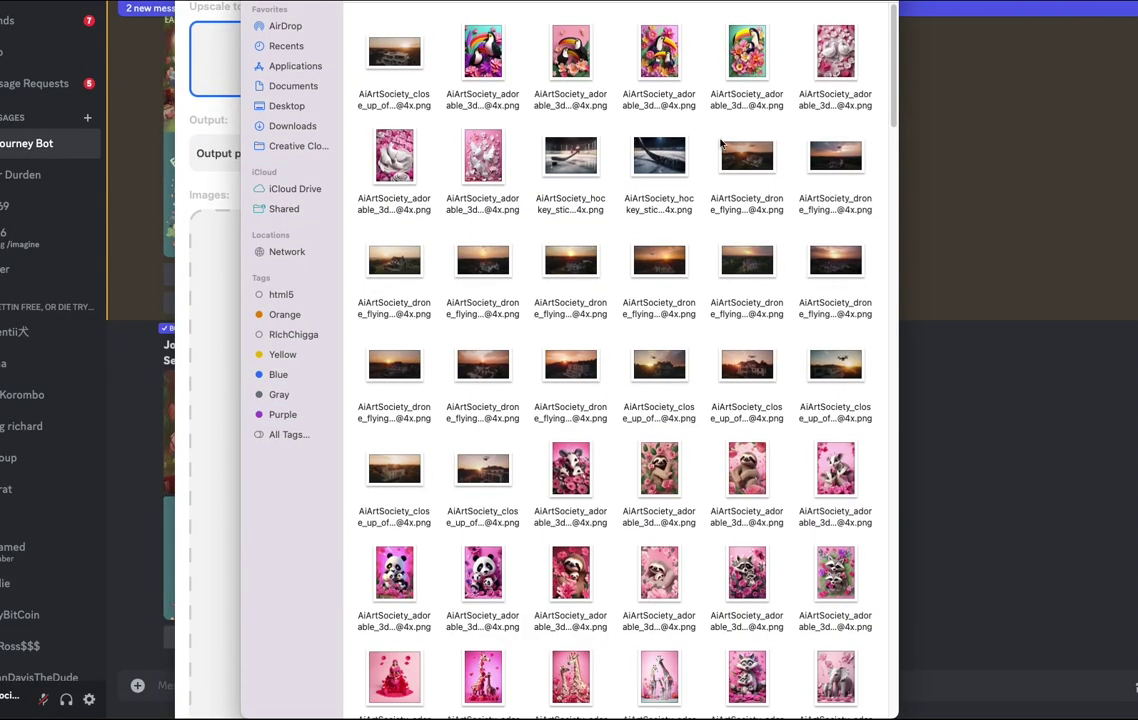
pyautogui.click(483, 55)
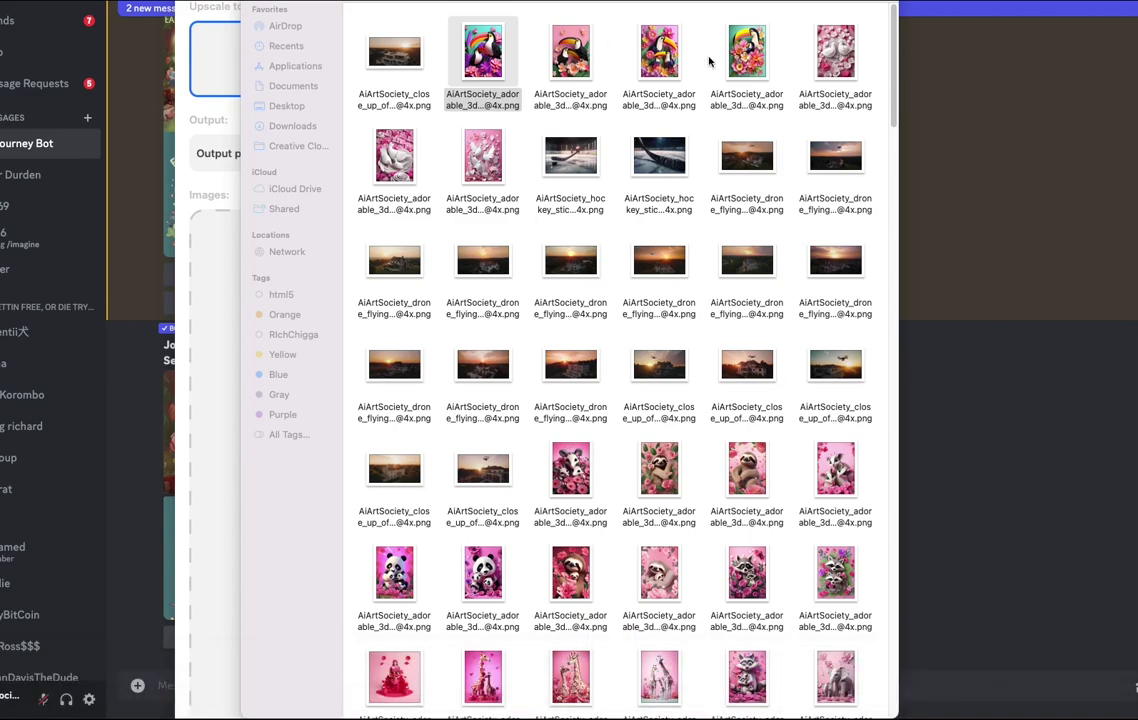
pyautogui.click(677, 64)
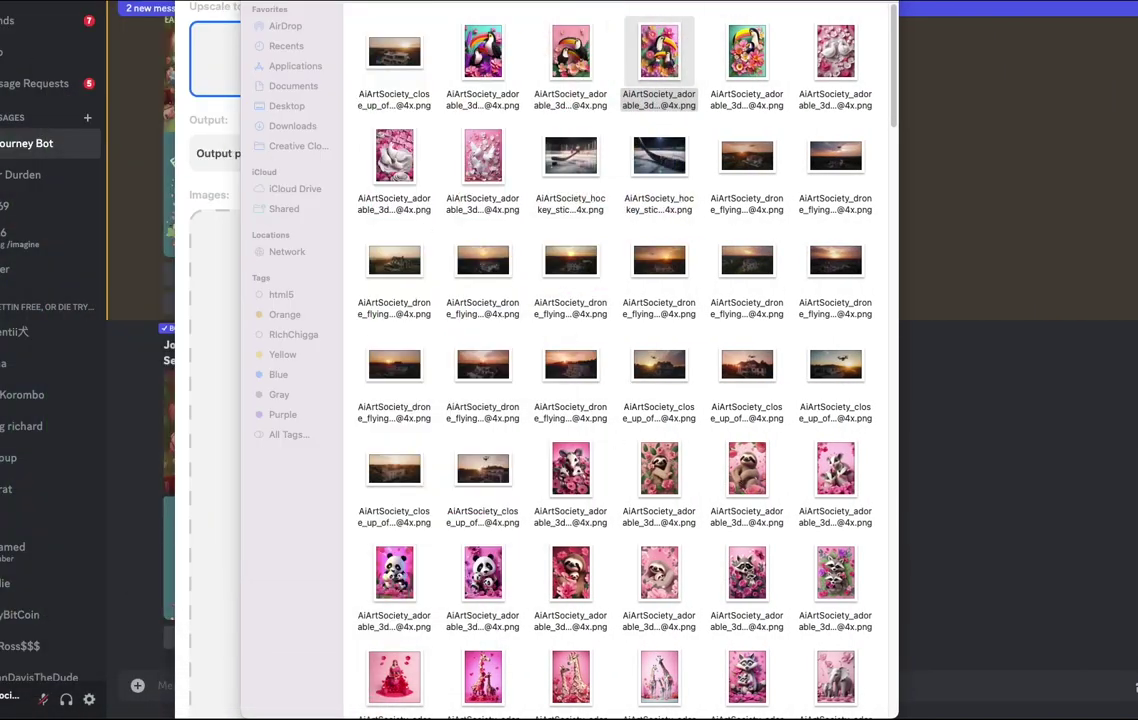
pyautogui.moveTo(3, 706)
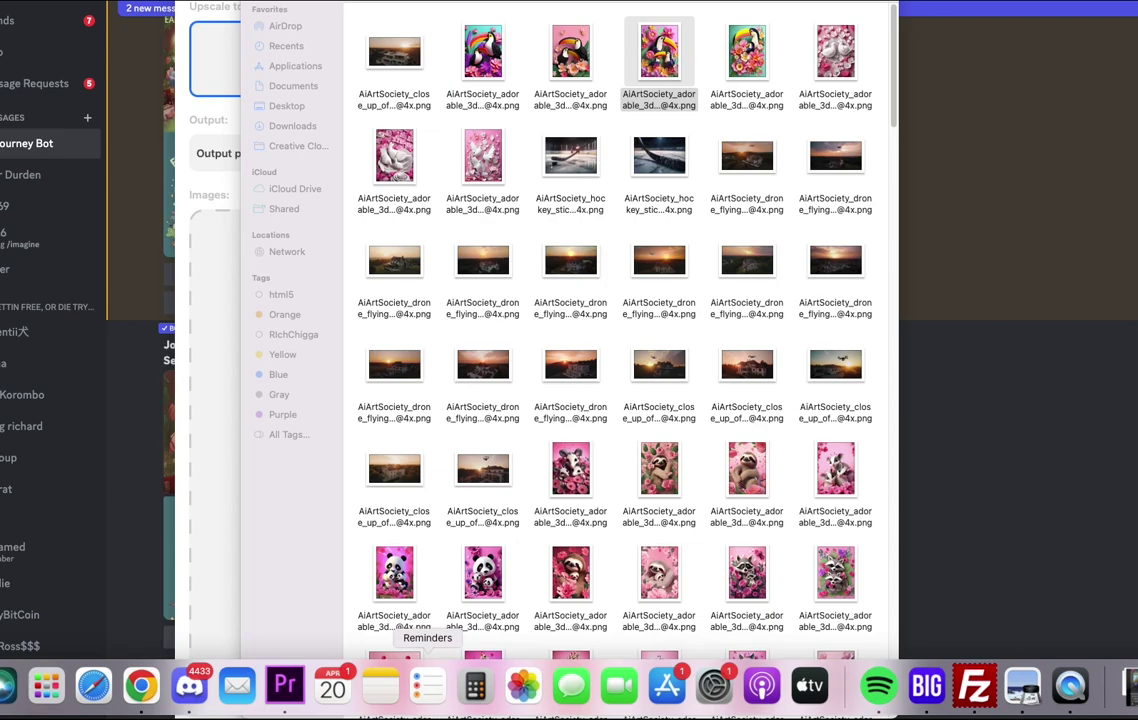
pyautogui.click(141, 686)
# Mark the first pink upload as 'Created using generative AI tools' on the Adobe Stock uploads page
pyautogui.click(585, 8)
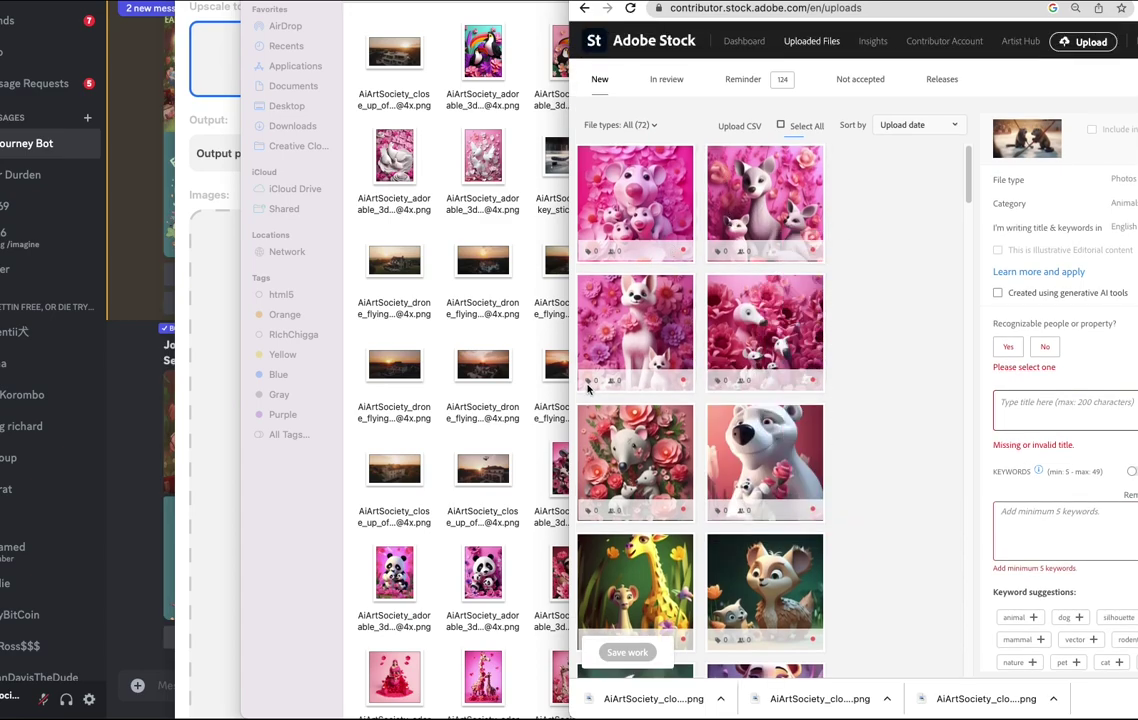
pyautogui.moveTo(570, 373); pyautogui.dragTo(300, 373)
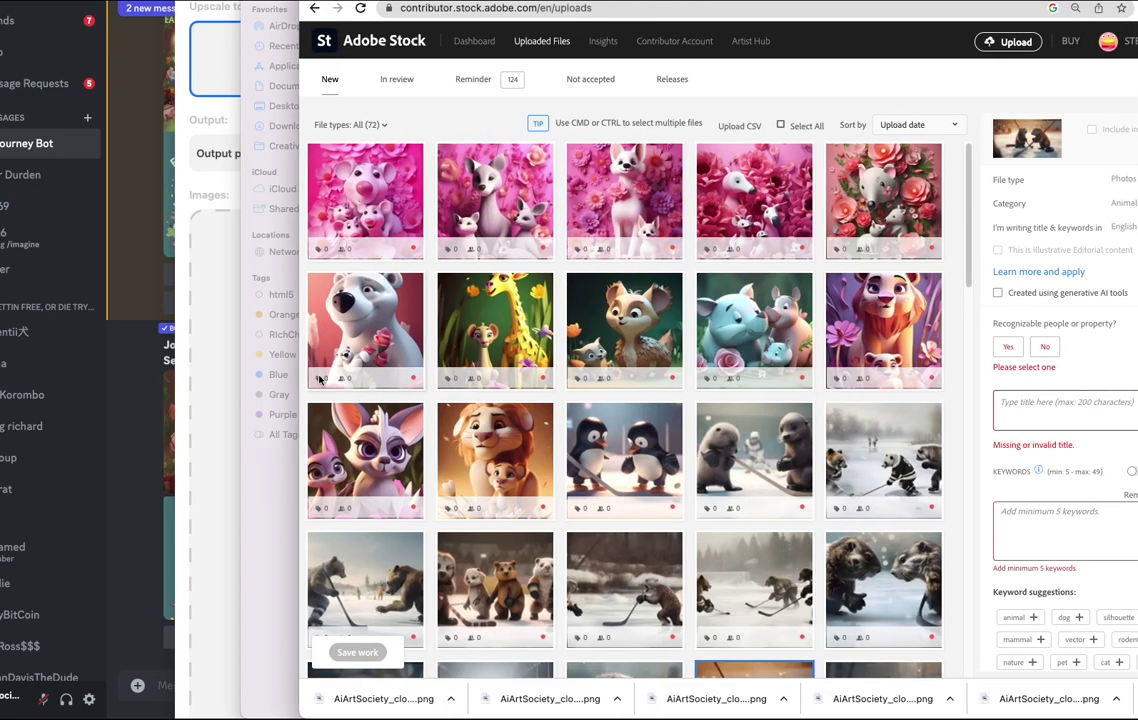
pyautogui.click(350, 216)
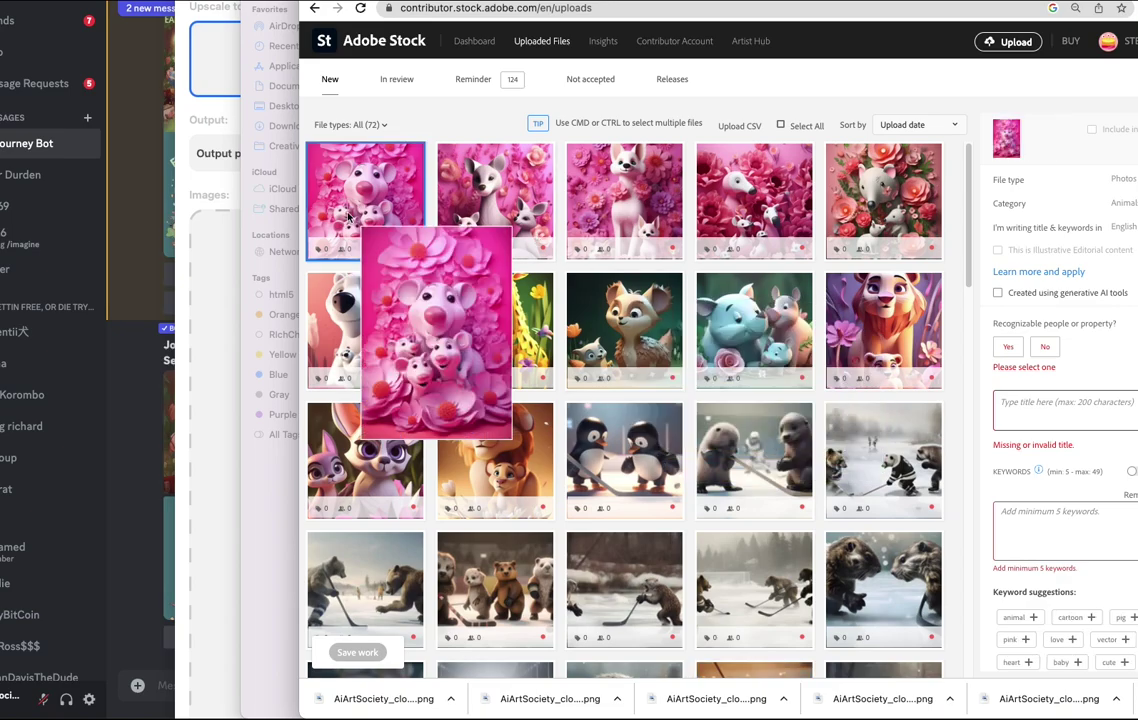
pyautogui.moveTo(300, 216); pyautogui.dragTo(0, 216)
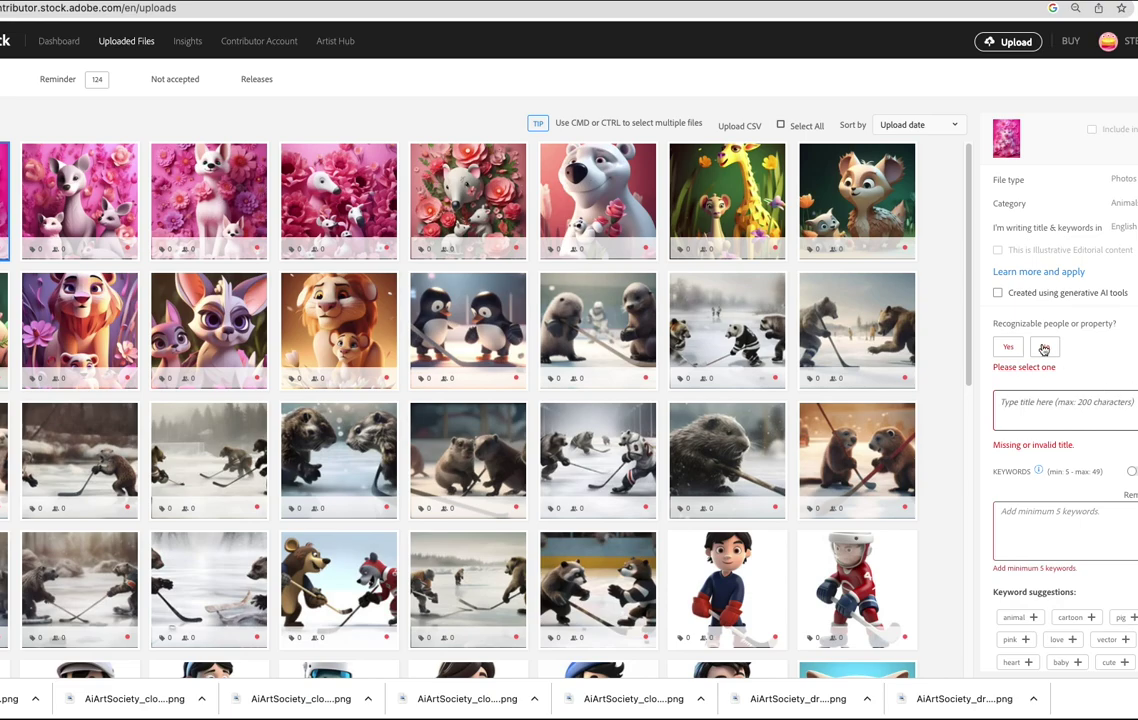
pyautogui.click(997, 292)
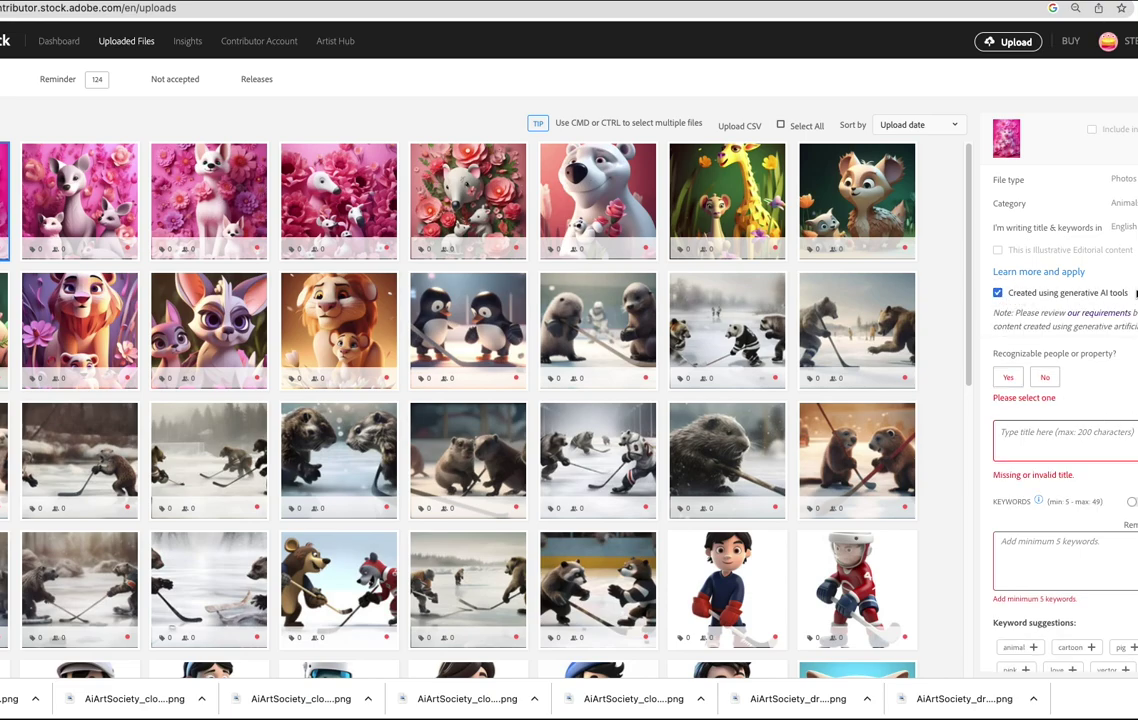
pyautogui.click(1030, 292)
pyautogui.click(1024, 292)
# Answer No to recognizable people and title it 'Mothers day mice cartoon animated on a pink background'
pyautogui.click(1046, 380)
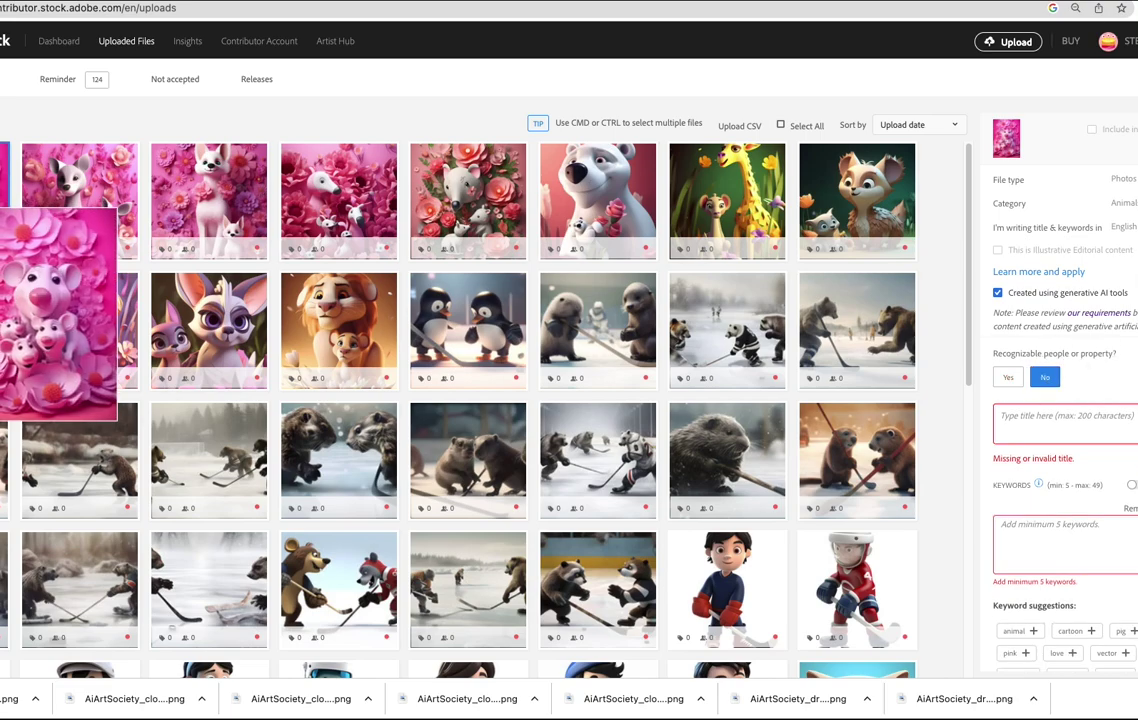
pyautogui.click(1090, 414)
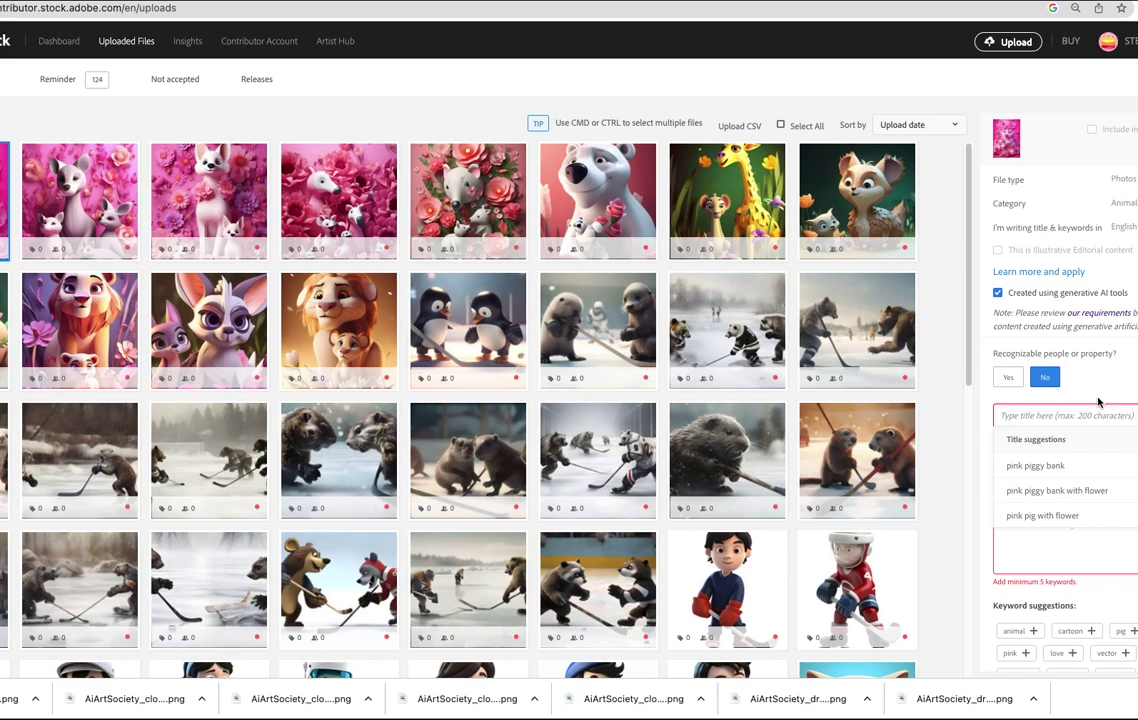
pyautogui.press('Escape')
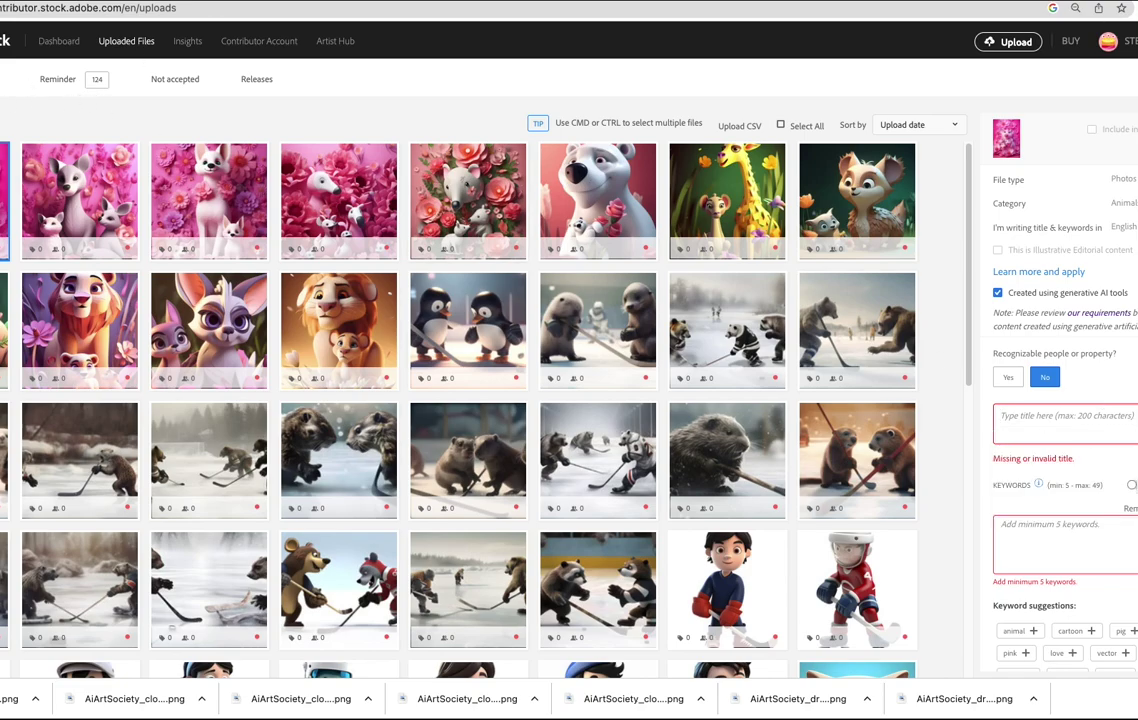
pyautogui.click(1070, 416)
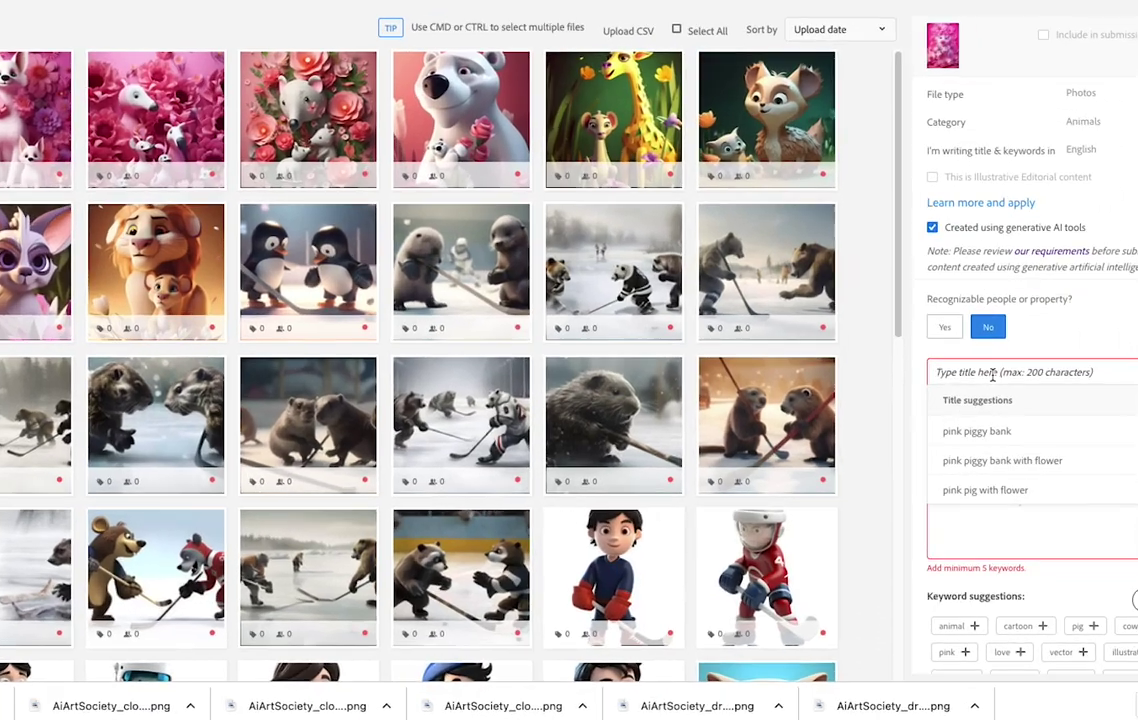
pyautogui.write('Mothge')
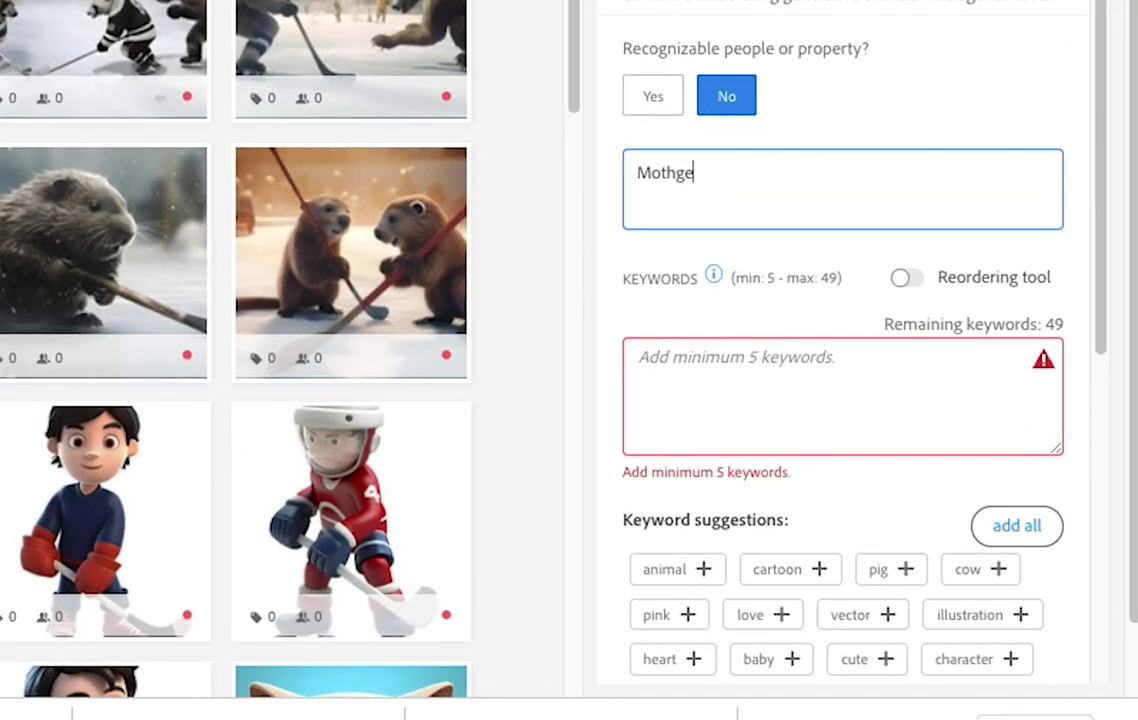
pyautogui.press('BackSpace')
pyautogui.press('BackSpace')
pyautogui.press('BackSpace')
pyautogui.write('hers day mice')
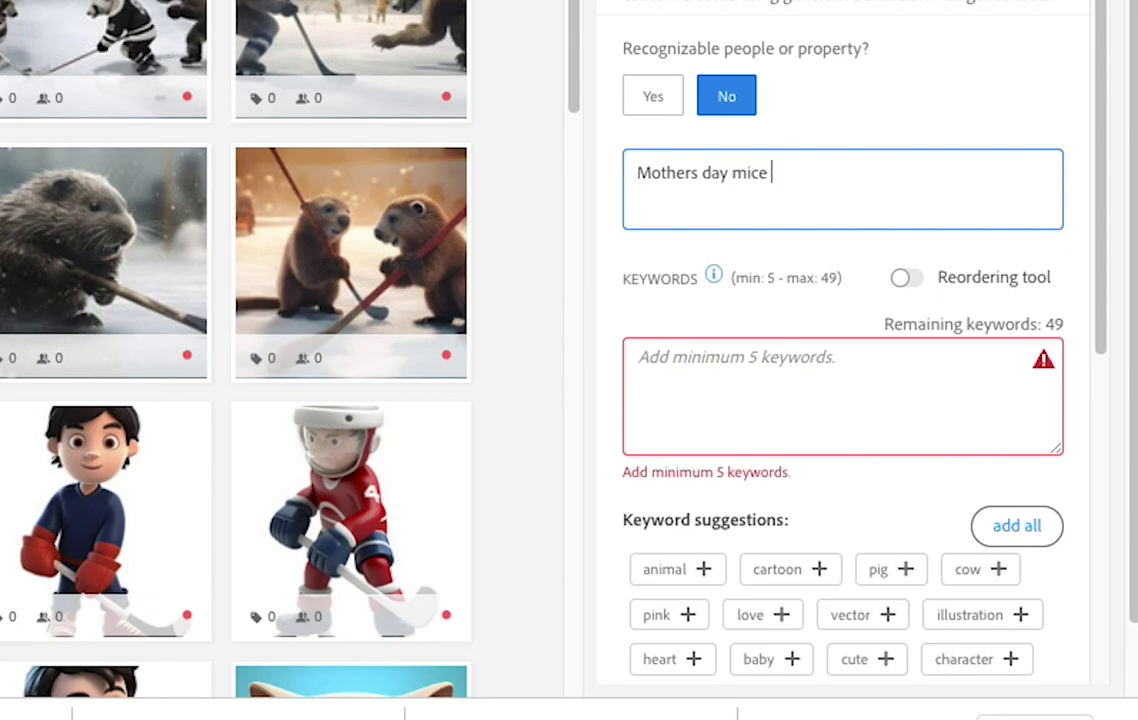
pyautogui.write(' cartoon ani')
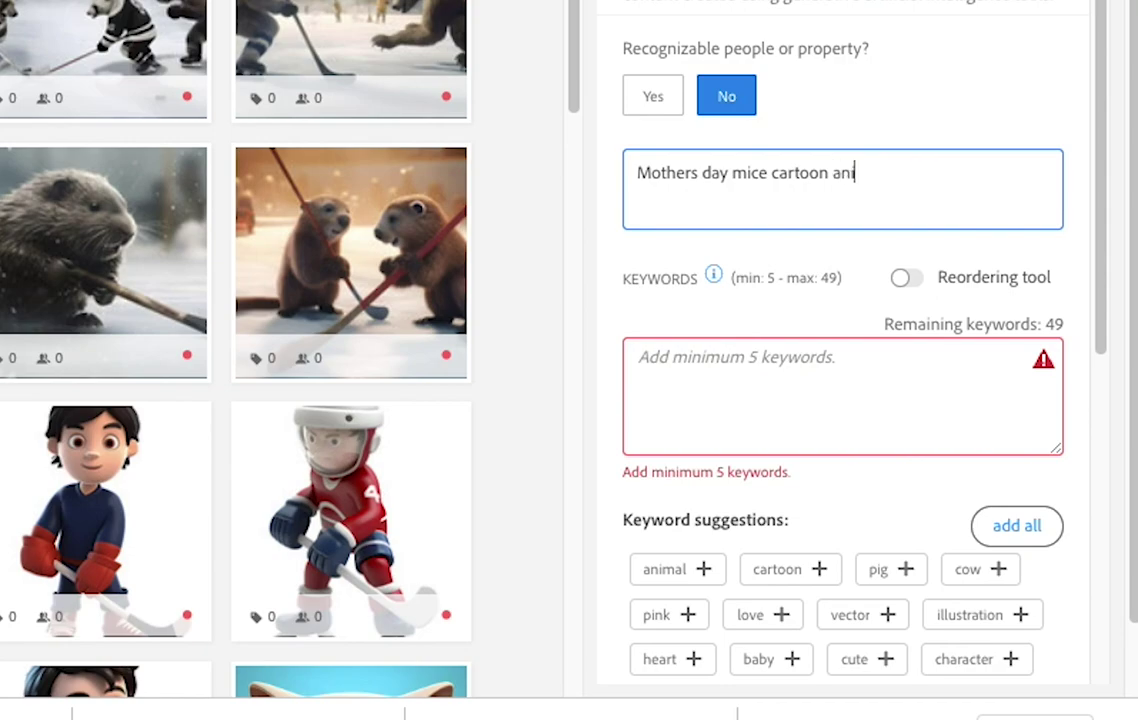
pyautogui.write('mated on a pi')
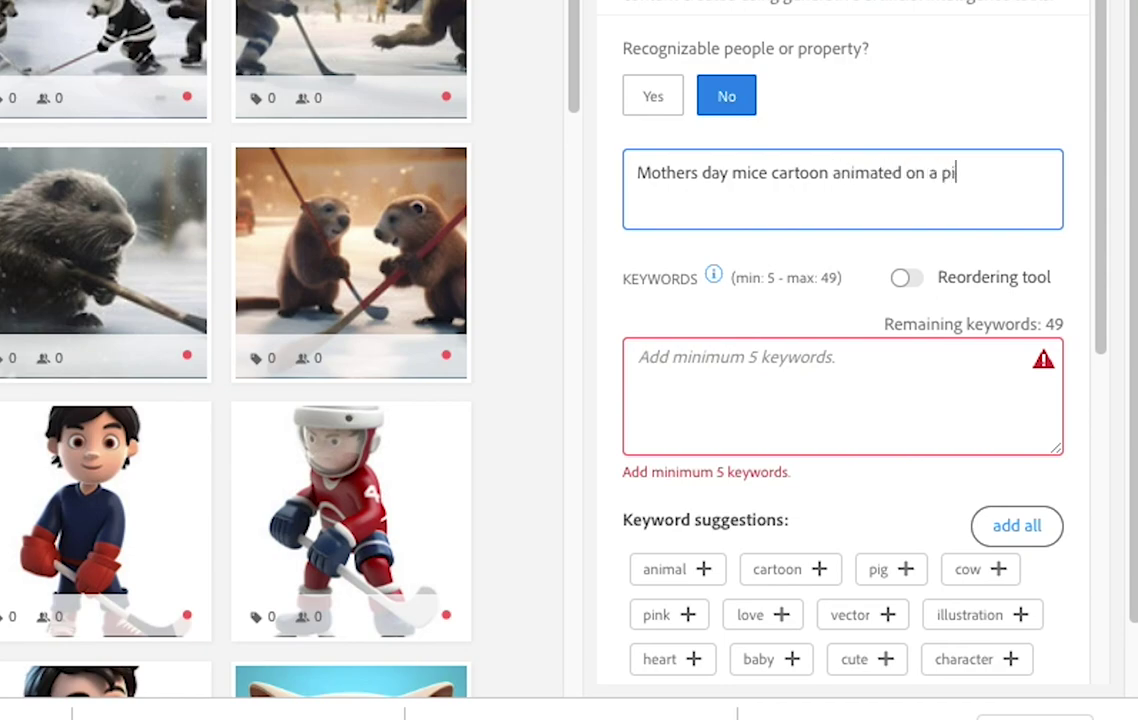
pyautogui.write('nk backgrou')
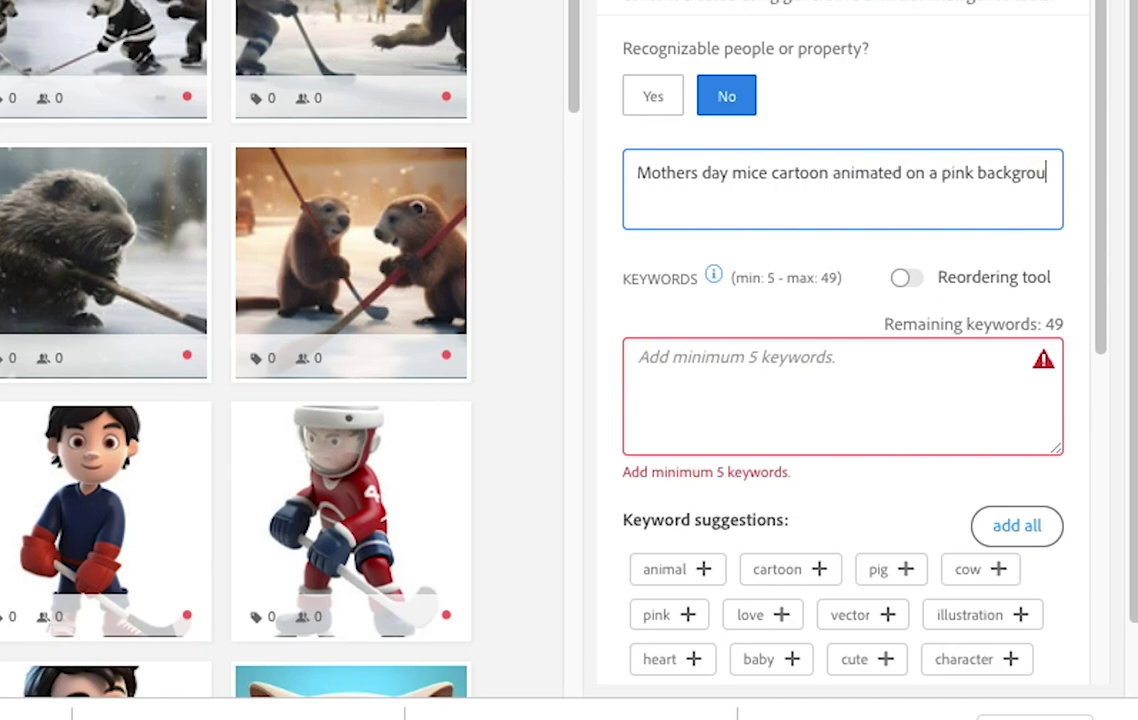
pyautogui.write('nd`')
pyautogui.press('Tab')
pyautogui.press('Tab')
# Add keywords mothers day, pink background, animated, cemebration, holiday, mom, mothers
pyautogui.write('mothers ')
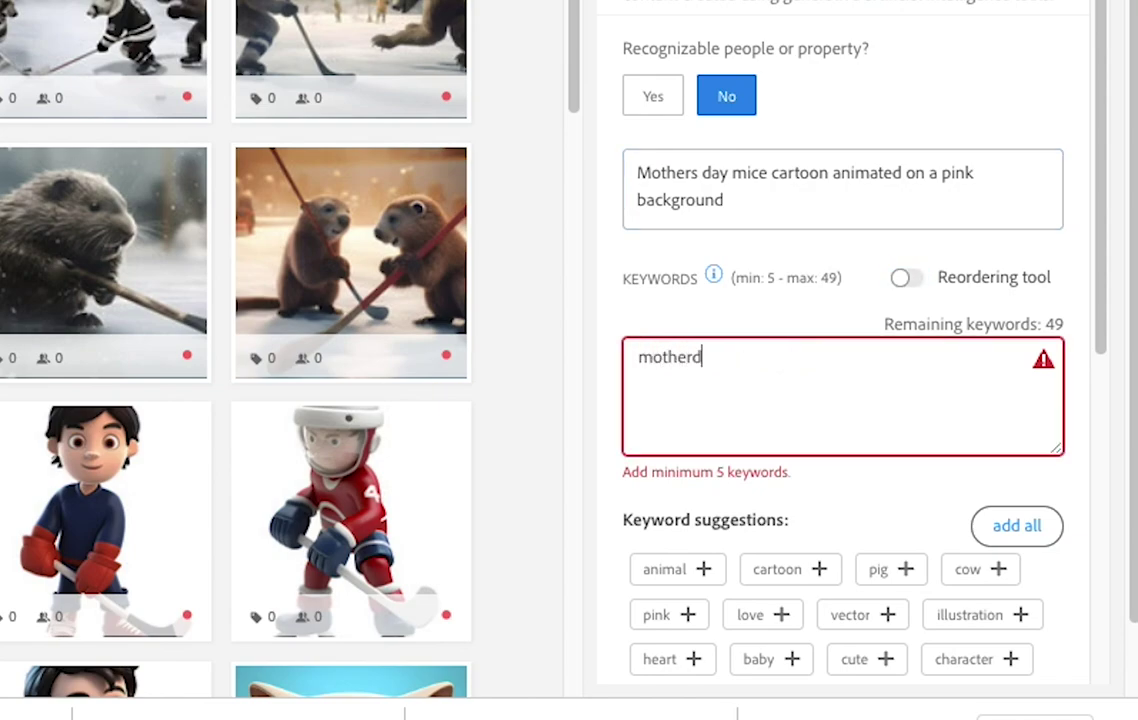
pyautogui.write('day,')
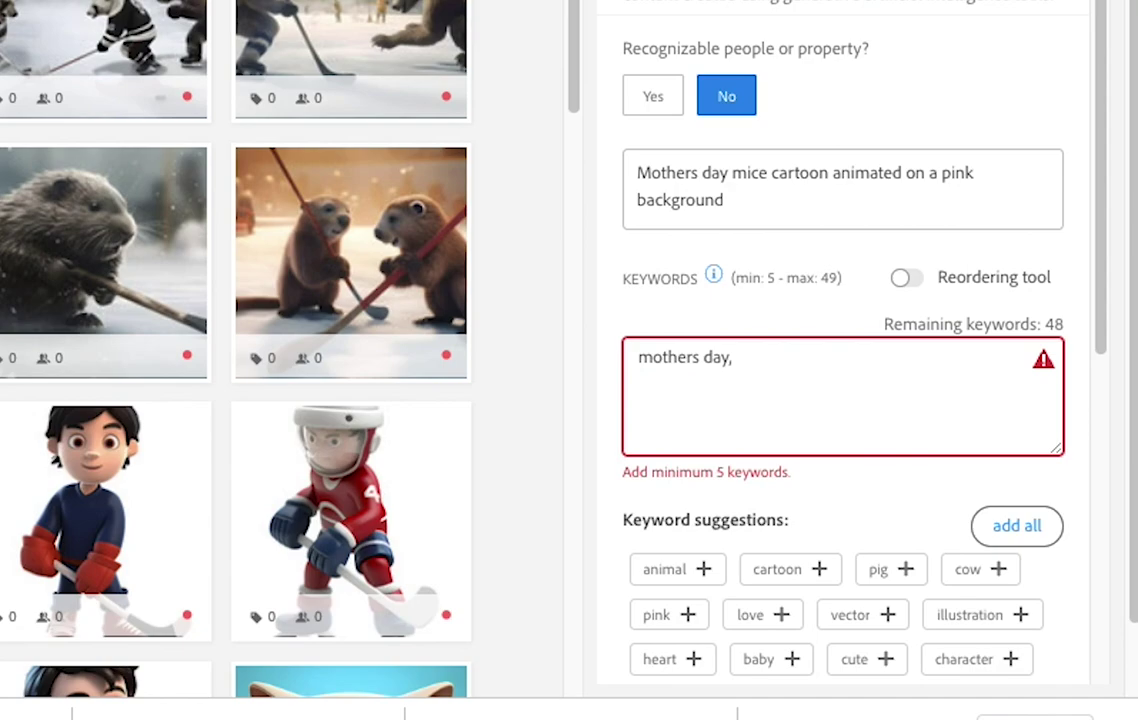
pyautogui.tripleClick(686, 183)
pyautogui.click(686, 185)
pyautogui.click(801, 420)
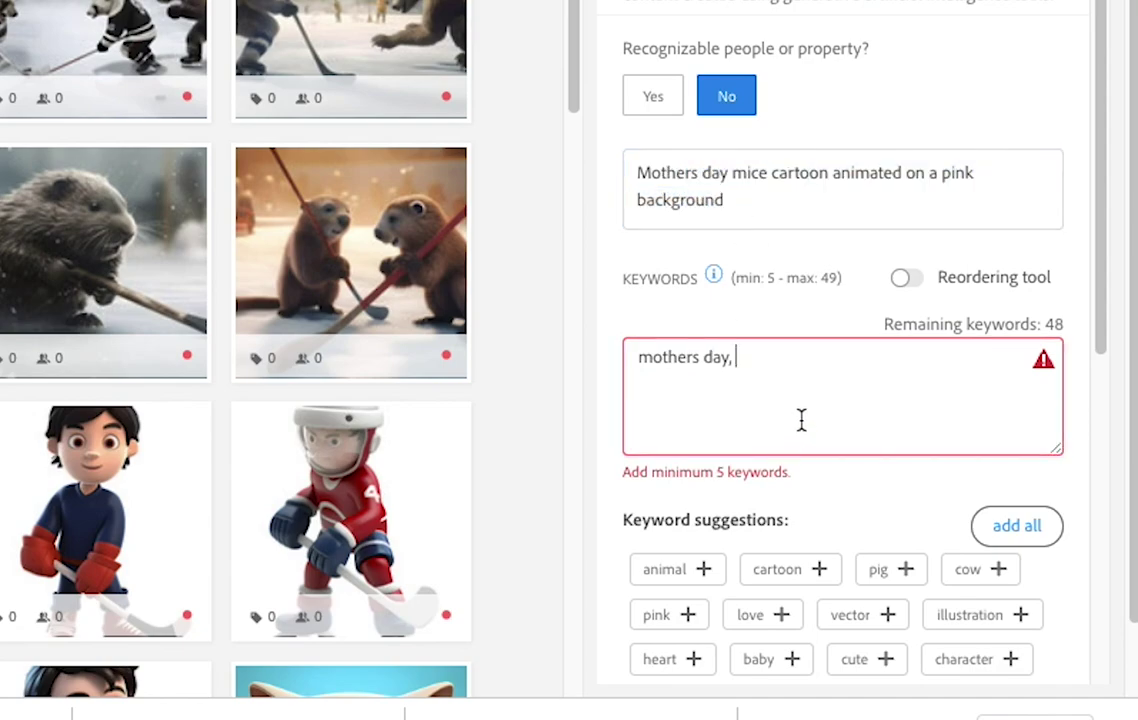
pyautogui.write('pink backgro')
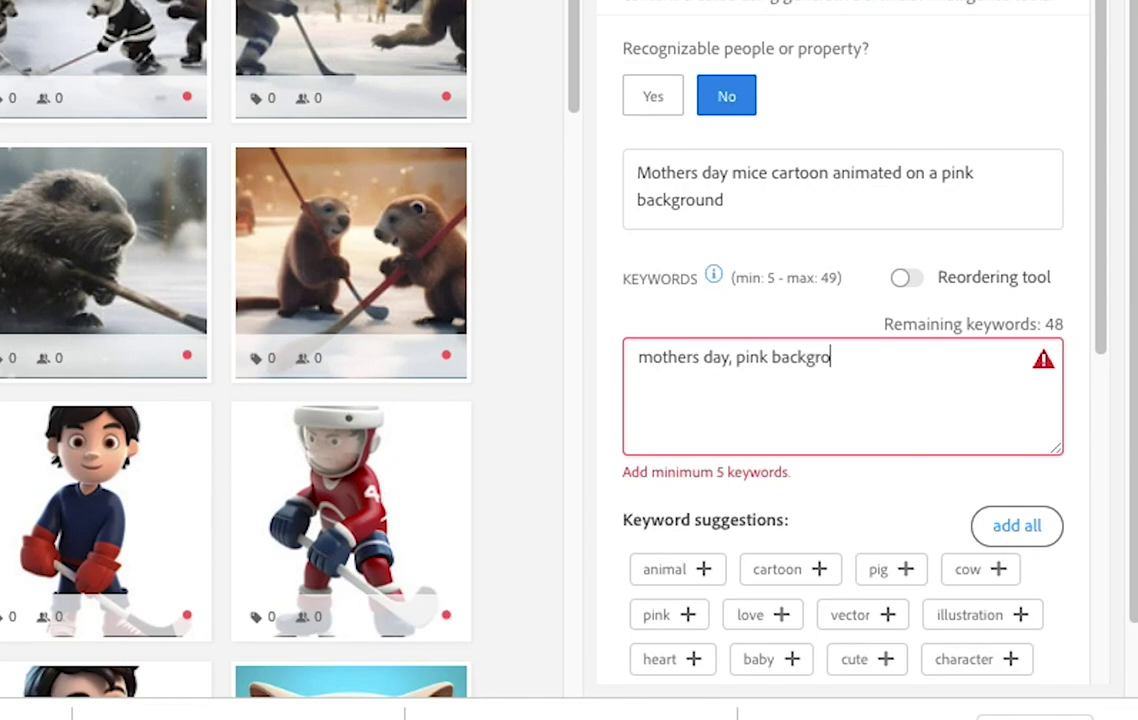
pyautogui.write('undm')
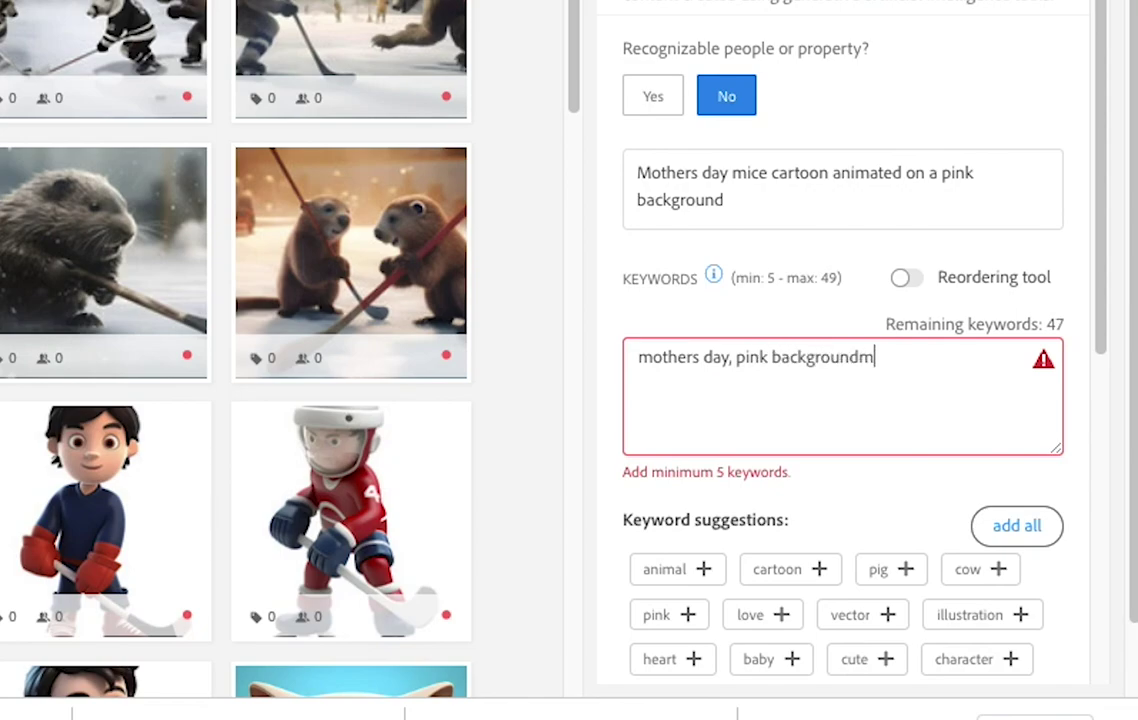
pyautogui.press('BackSpace')
pyautogui.write(', animated, ')
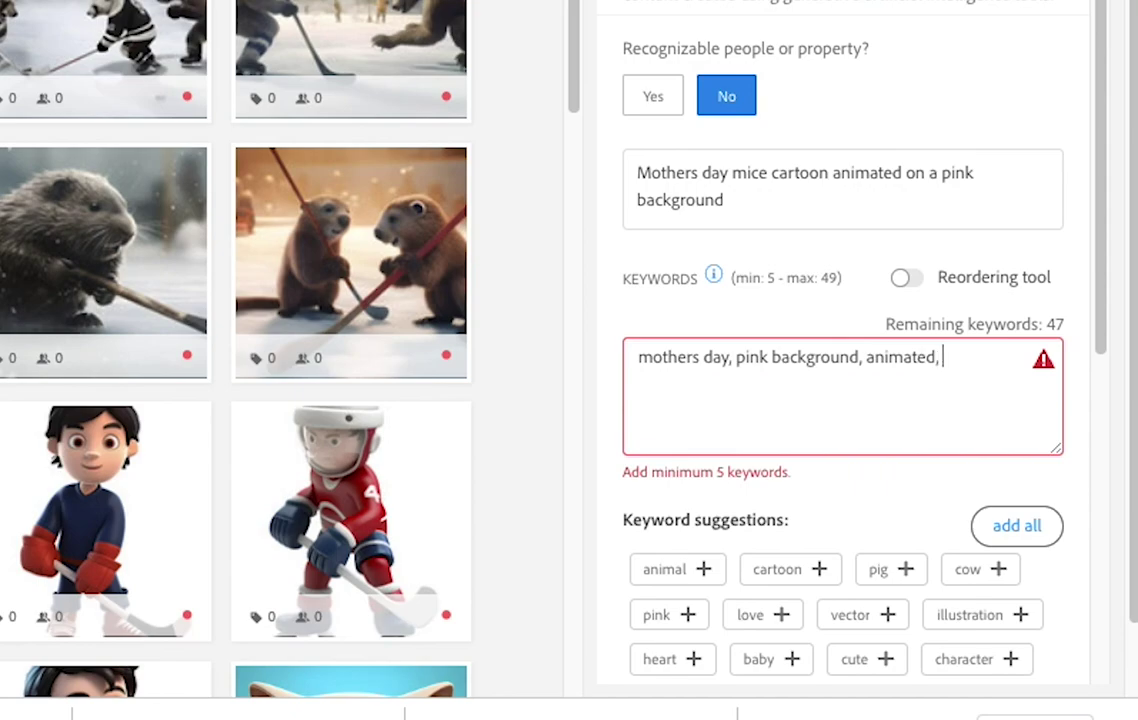
pyautogui.write('cemeb')
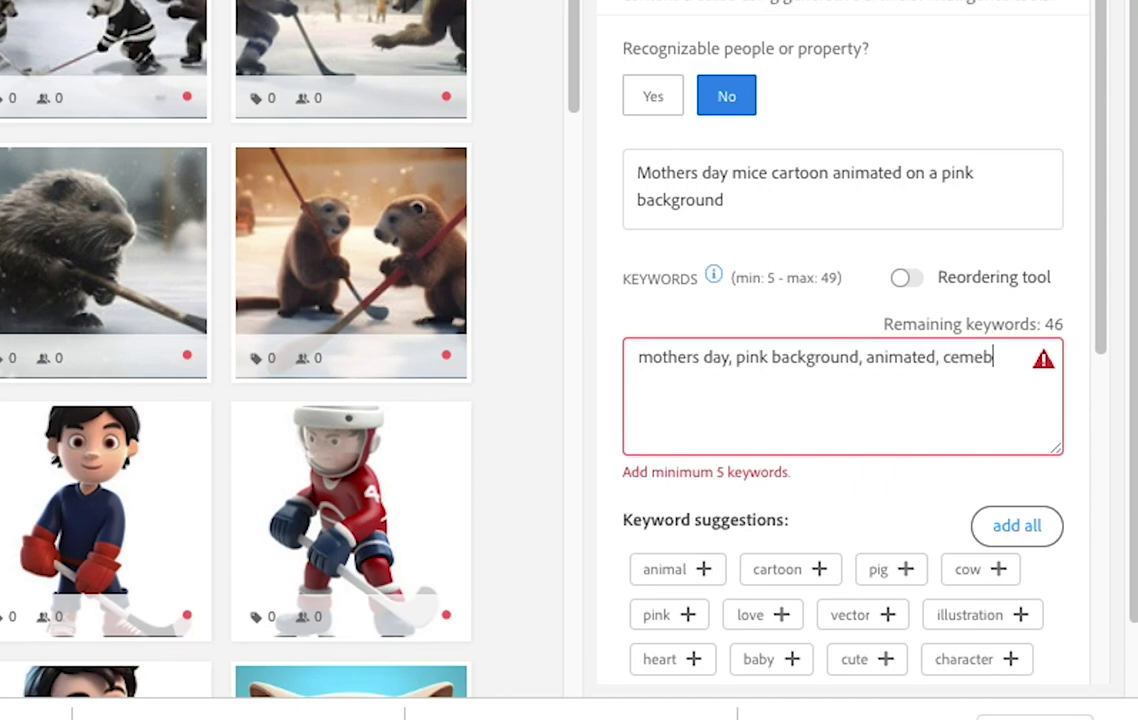
pyautogui.write('ration, hol')
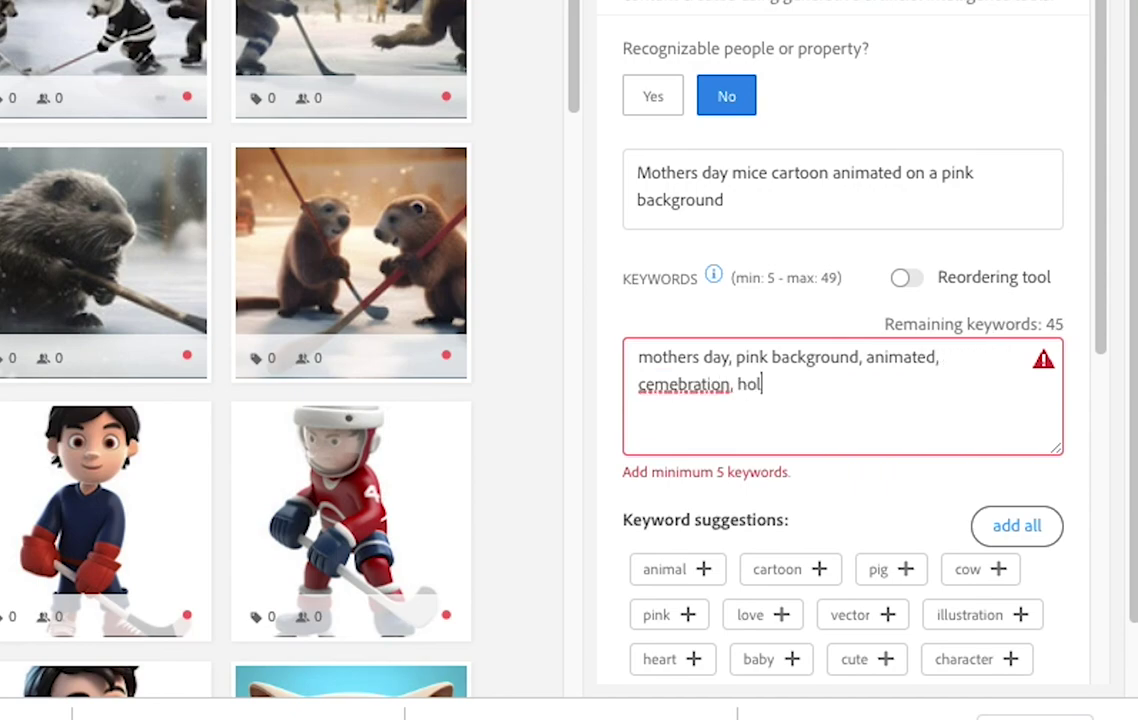
pyautogui.write('iday, mom, ')
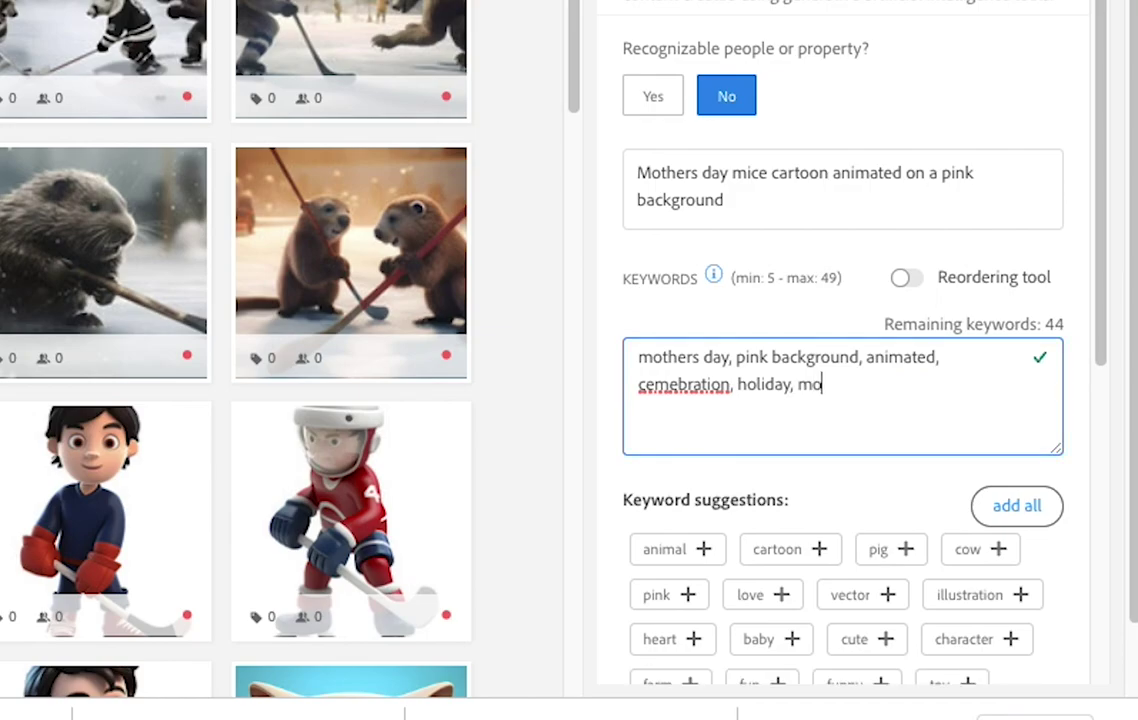
pyautogui.write('mothers,')
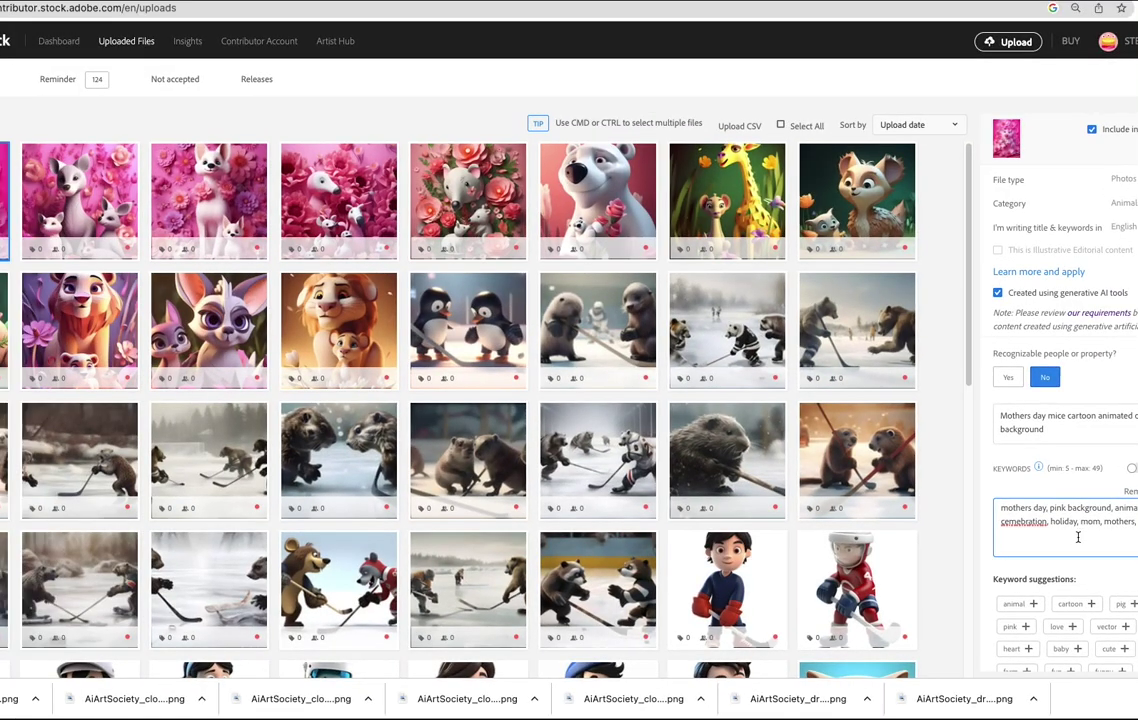
# Scroll through the Uploaded Files grid checking each upload's keyword count
pyautogui.scroll(-3, 921, 599)
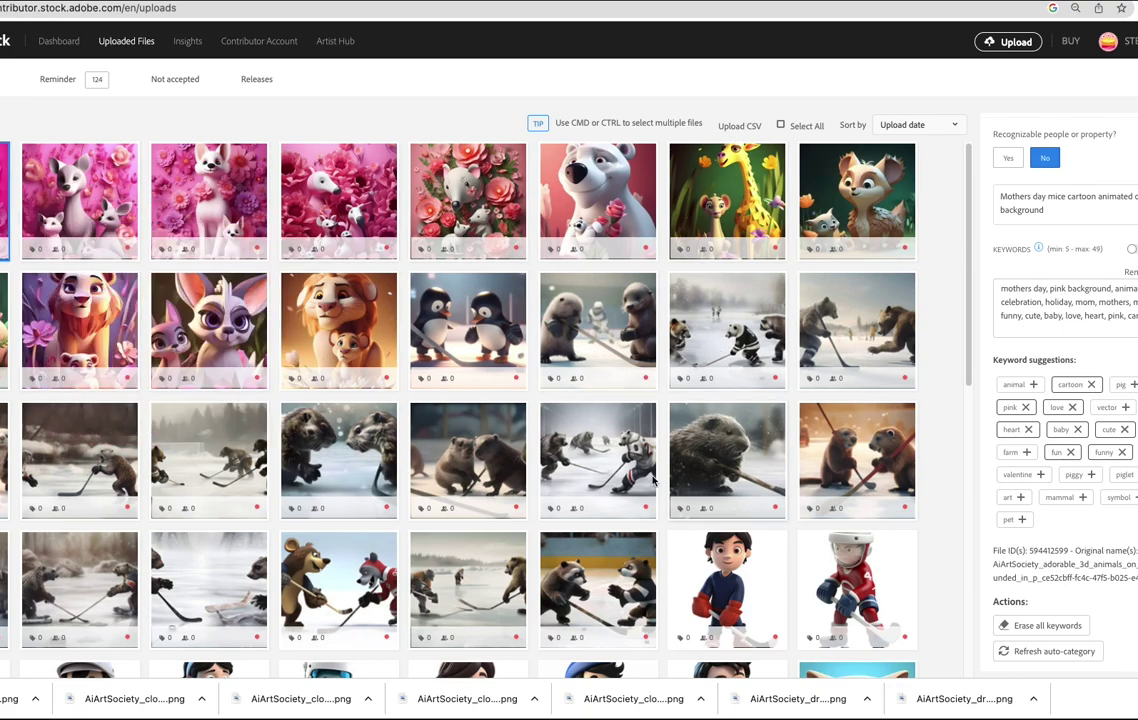
pyautogui.scroll(-3, 673, 543)
pyautogui.scroll(-4, 673, 543)
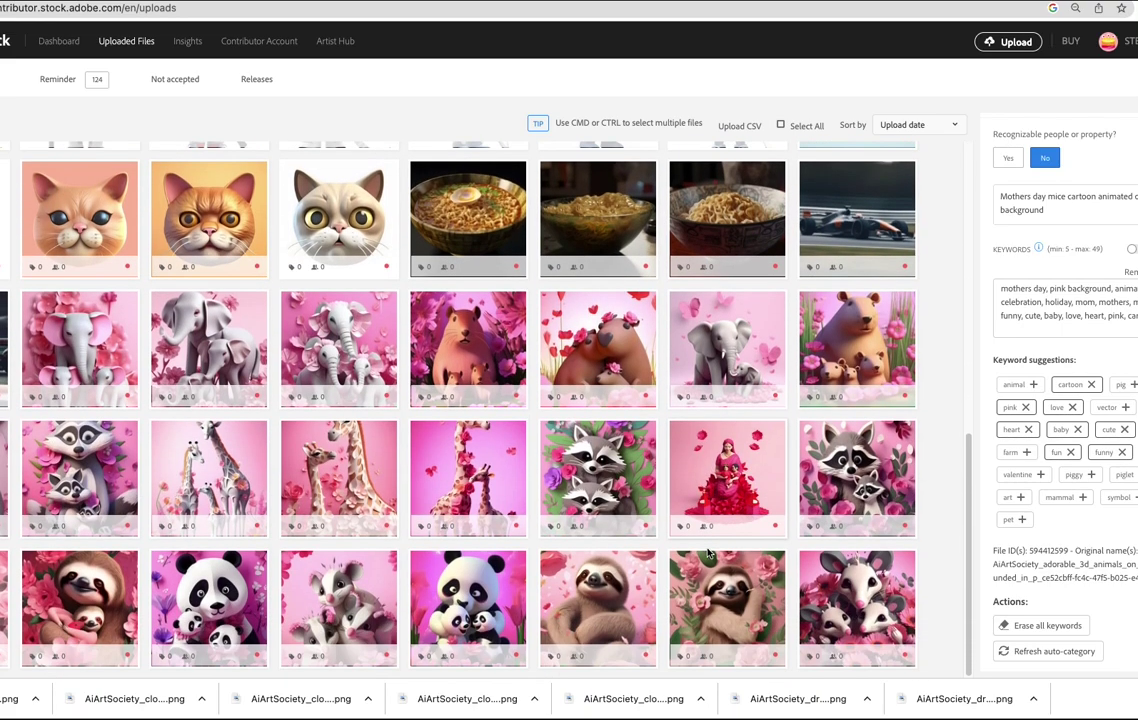
pyautogui.scroll(5, 707, 550)
pyautogui.scroll(3, 707, 550)
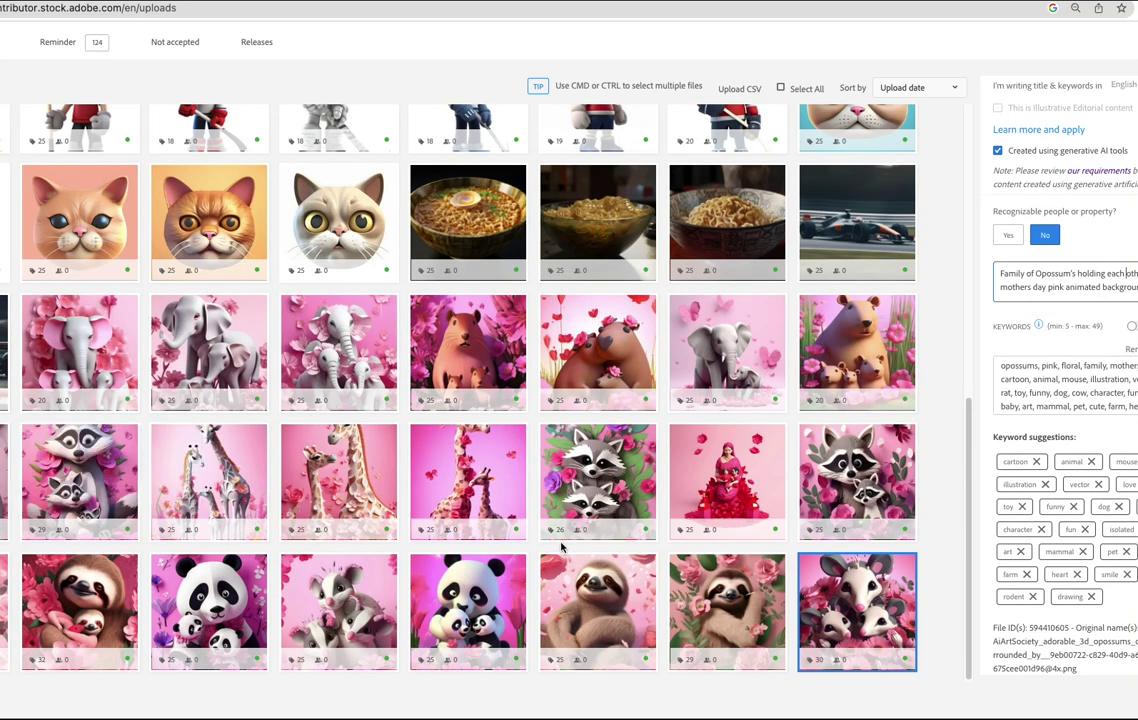
pyautogui.scroll(5, 563, 548)
pyautogui.scroll(-5, 876, 326)
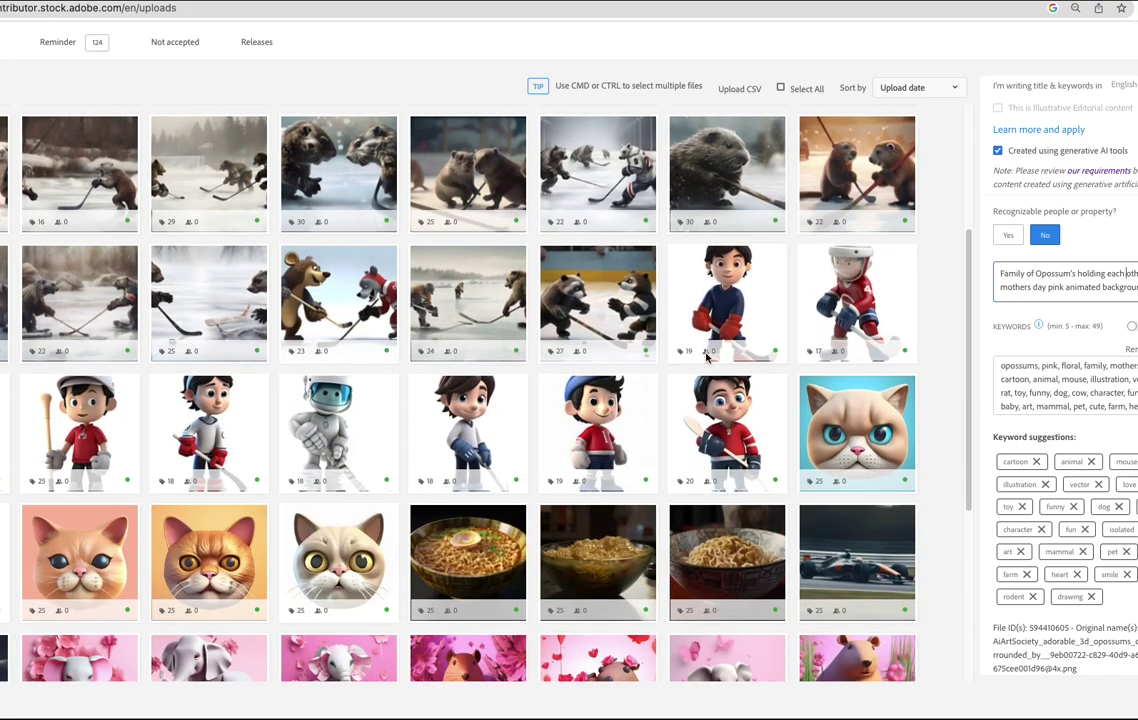
pyautogui.scroll(-2, 876, 326)
pyautogui.scroll(3, 595, 583)
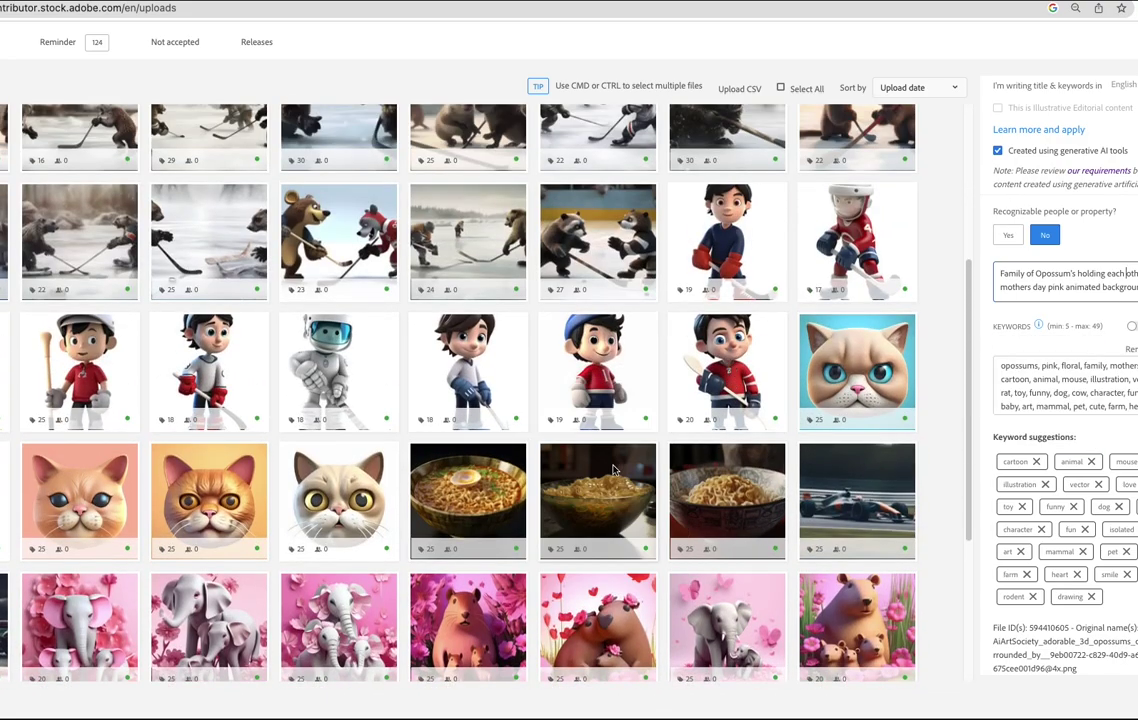
pyautogui.scroll(3, 490, 313)
pyautogui.scroll(-5, 533, 410)
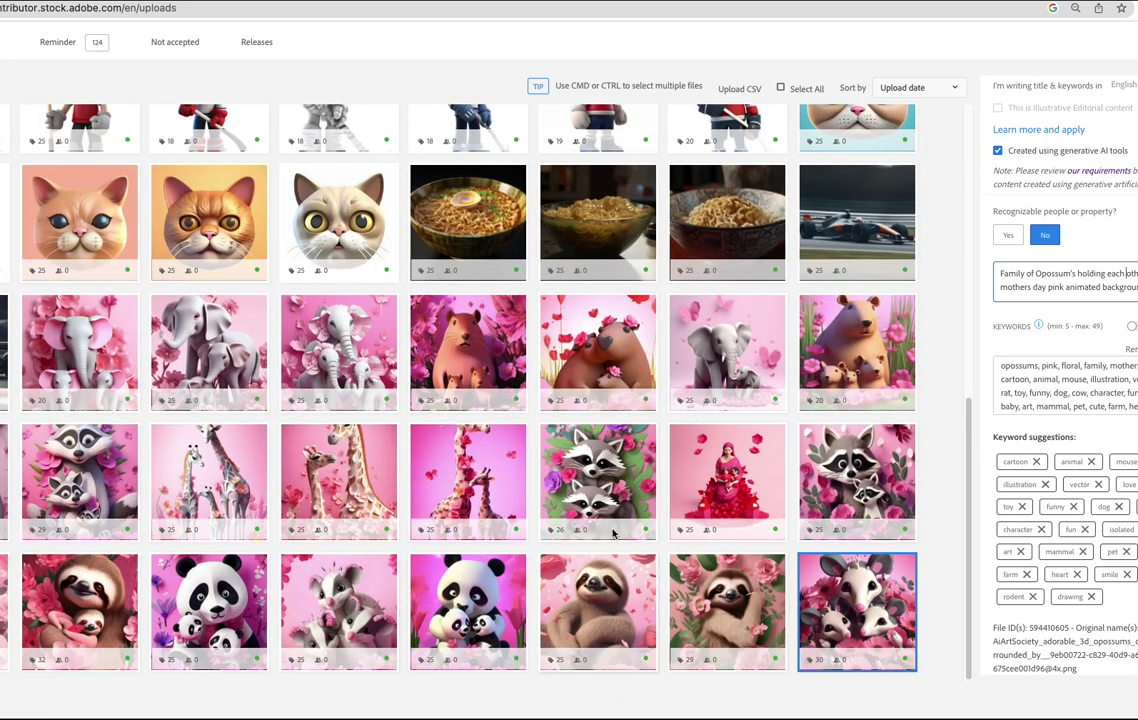
# Review the panda image's title 'Cuddly baby Pandas holding mom on 3d background' and keywords, then Submit files
pyautogui.click(470, 600)
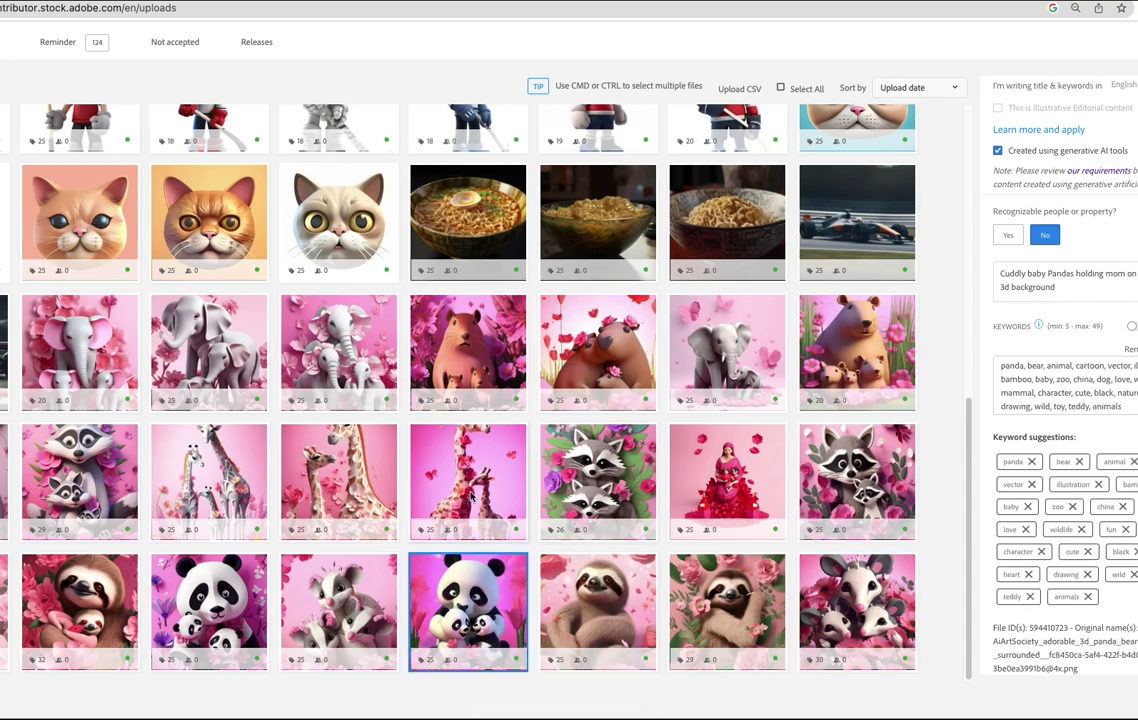
pyautogui.moveTo(453, 484)
pyautogui.tripleClick(1075, 293)
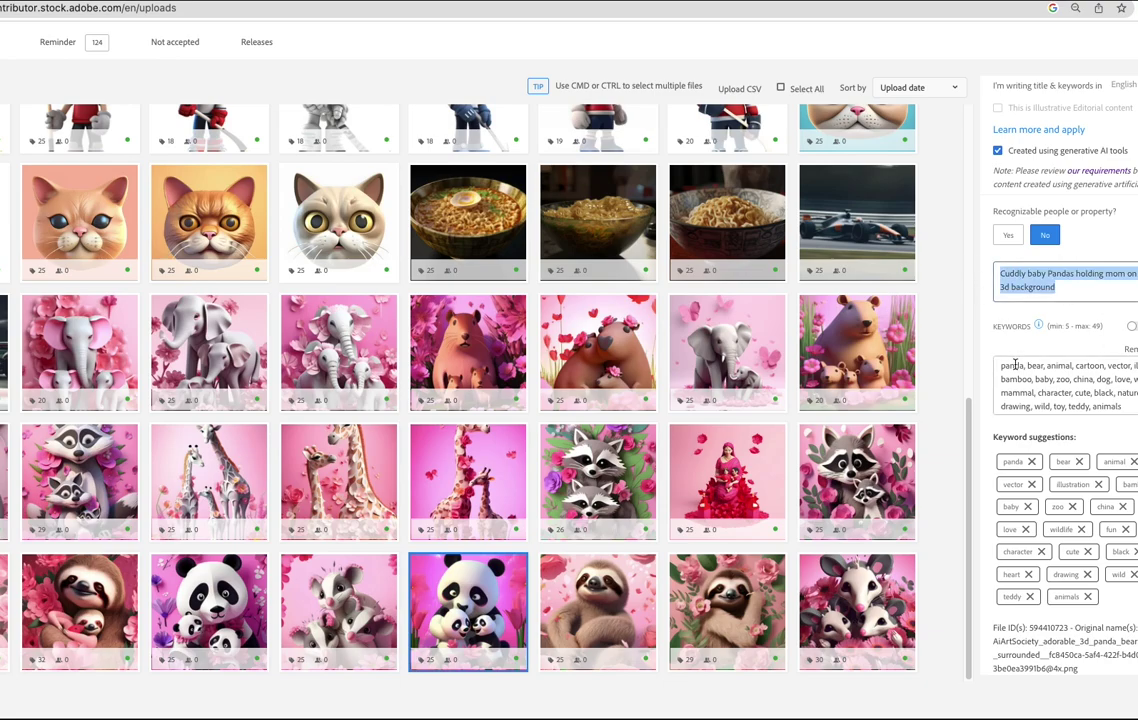
pyautogui.tripleClick(1015, 362)
pyautogui.click(1122, 392)
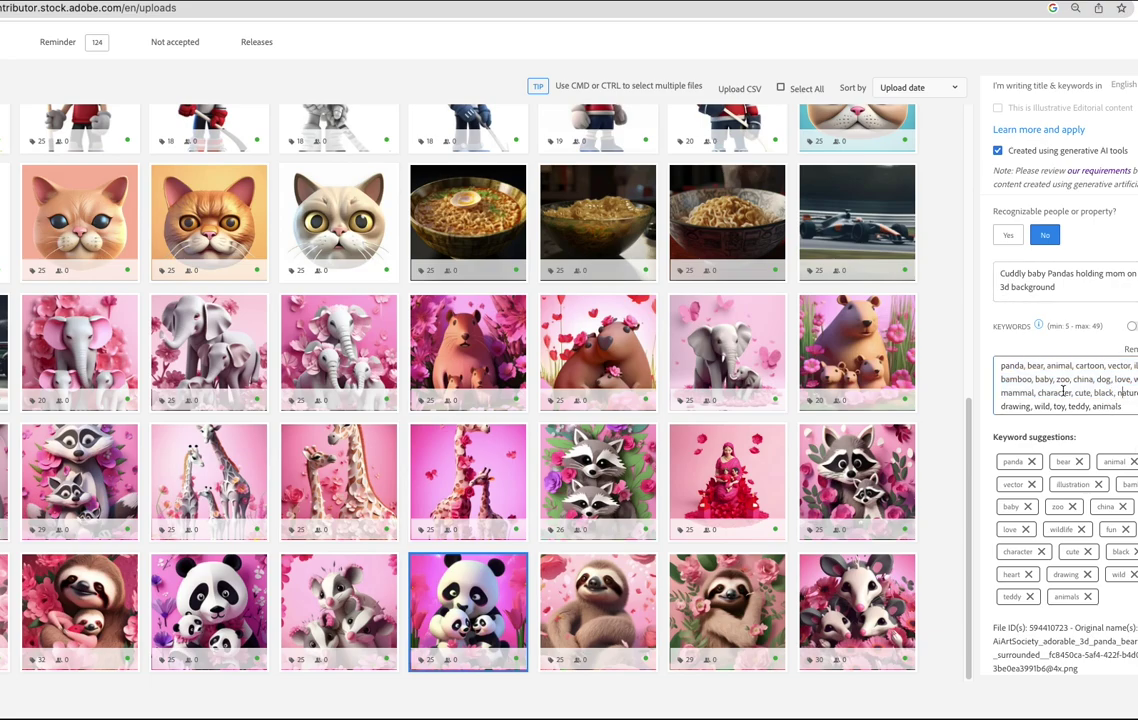
pyautogui.scroll(2, 1090, 380)
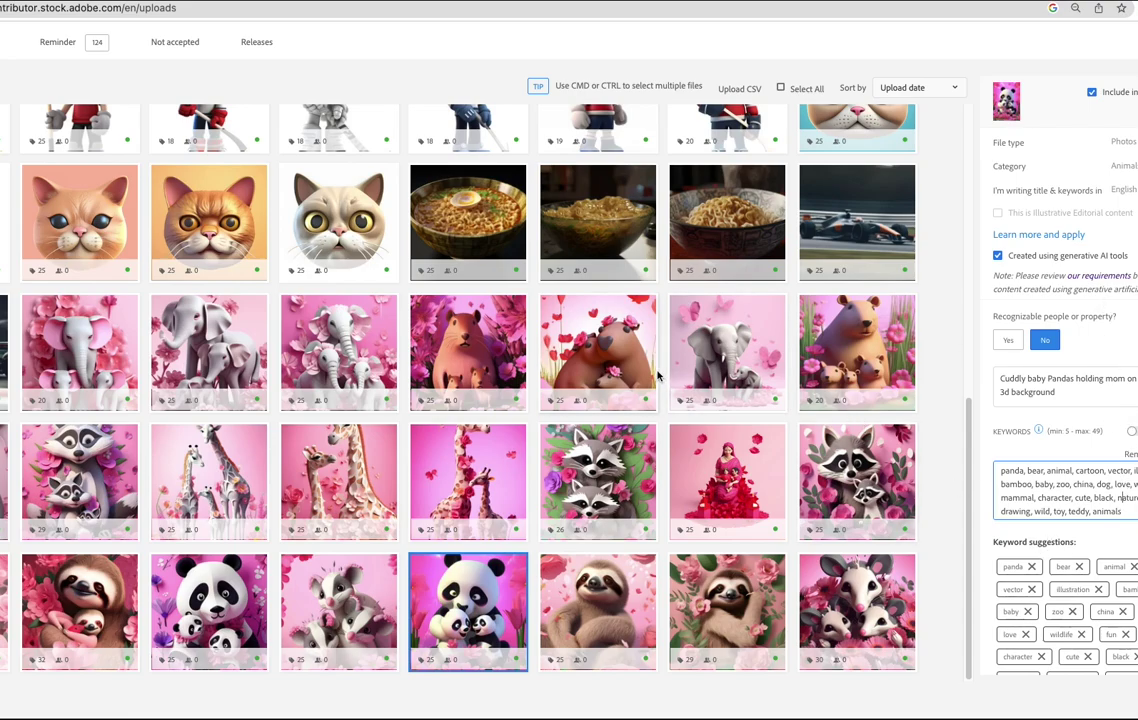
pyautogui.scroll(4, 600, 373)
pyautogui.scroll(-2, 650, 330)
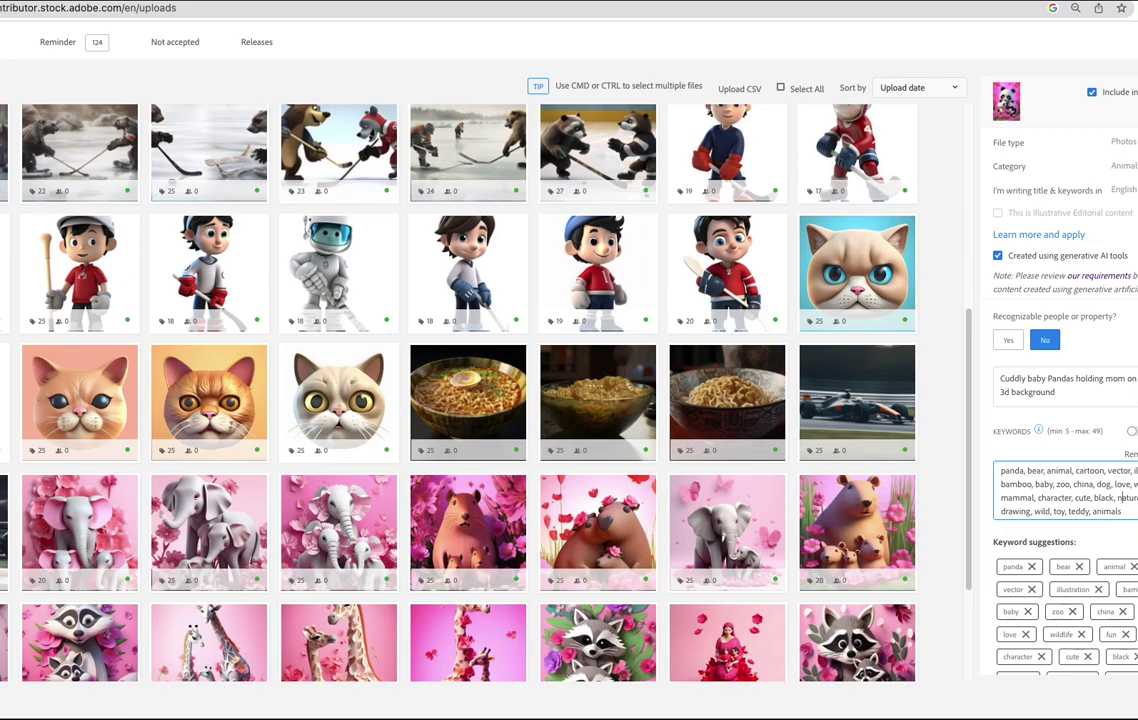
pyautogui.click(1016, 257)
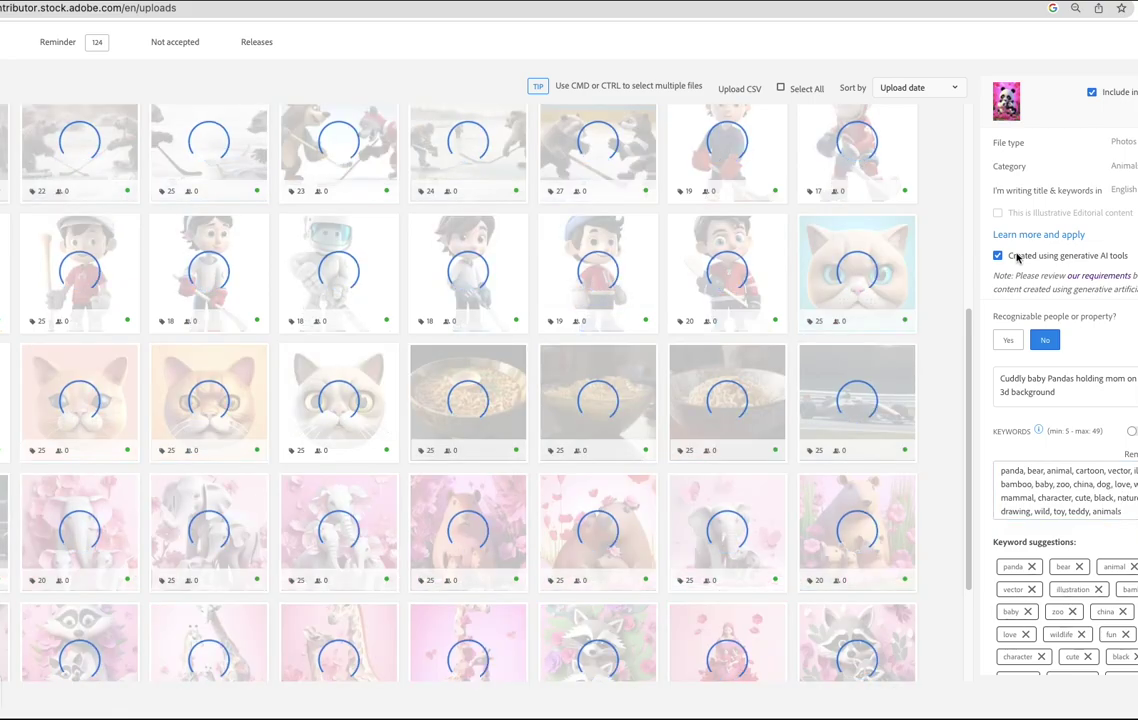
# Confirm submitting the batch of uploaded files for review
pyautogui.moveTo(560, 252)
pyautogui.moveTo(852, 520)
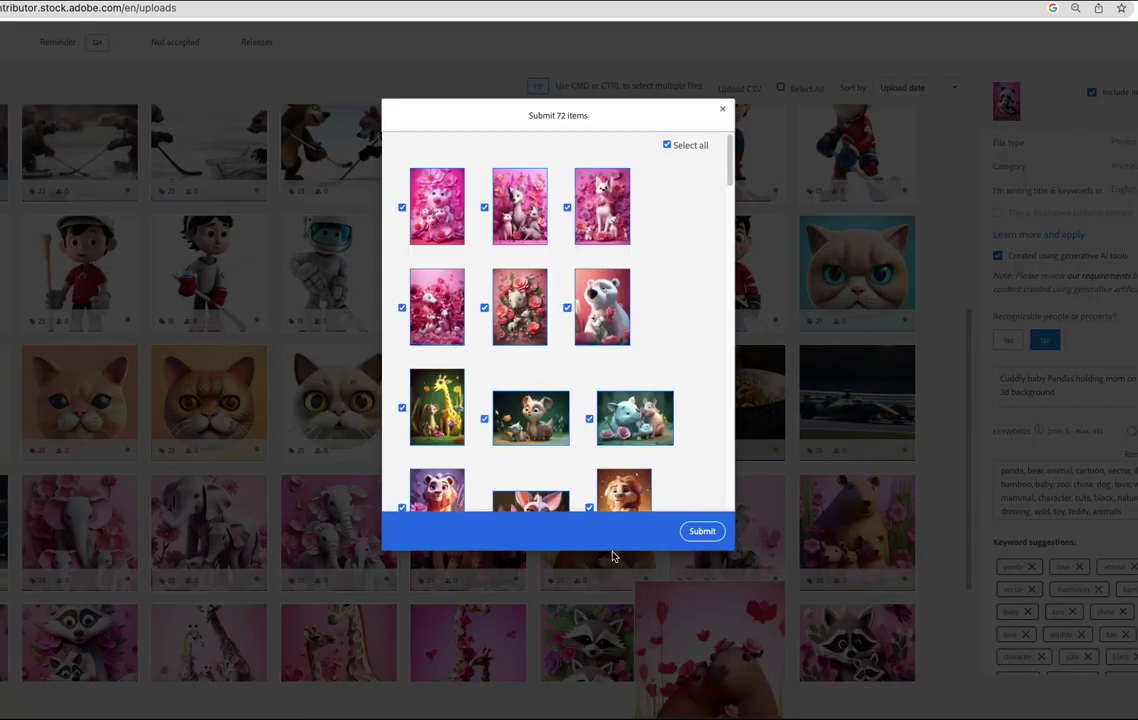
pyautogui.click(699, 530)
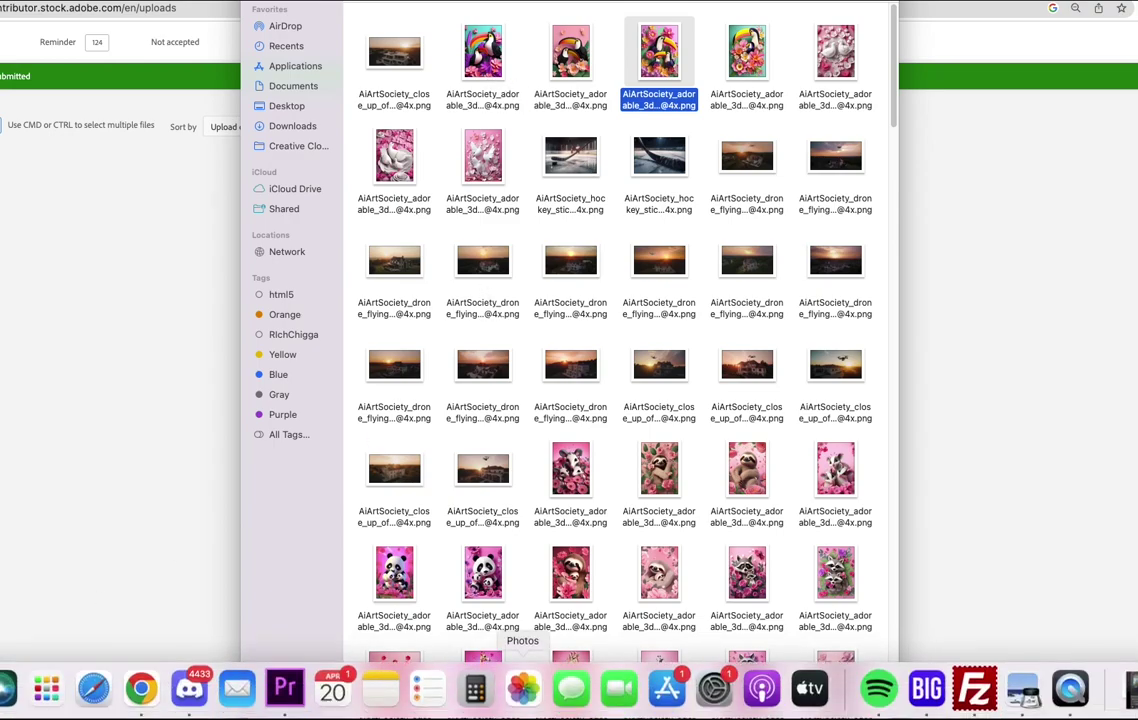
pyautogui.click(203, 689)
# Enlarge and view three earth day images from the second Midjourney job
pyautogui.scroll(15, 509, 430)
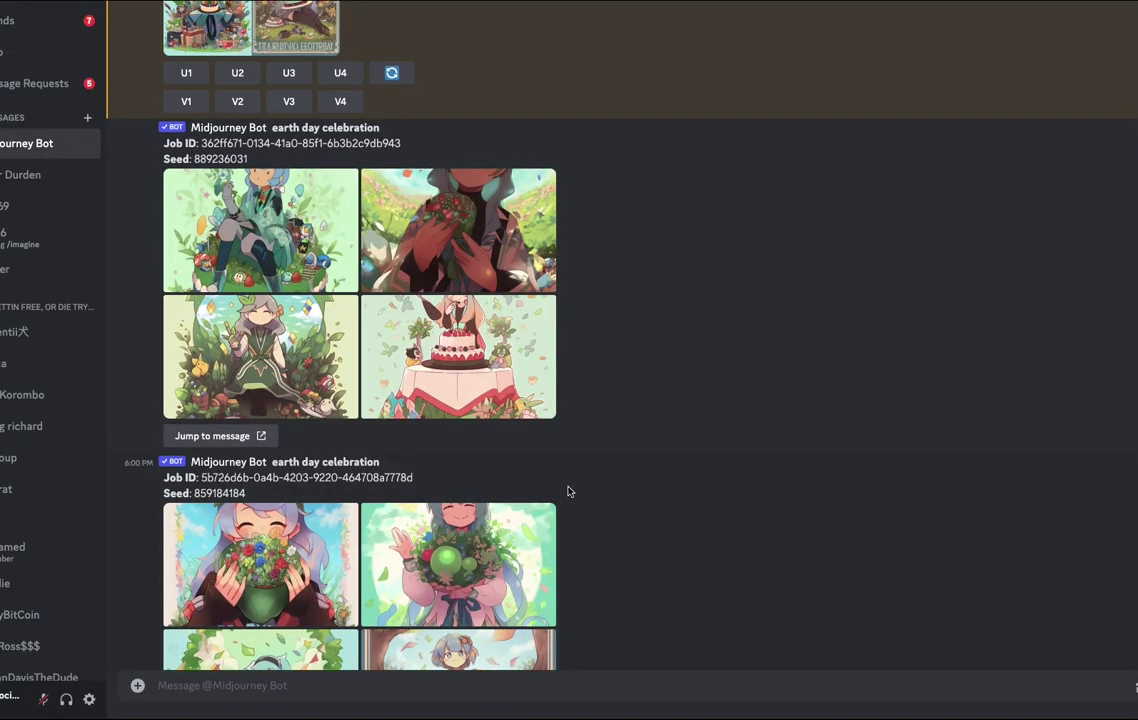
pyautogui.scroll(-3, 540, 475)
pyautogui.click(260, 412)
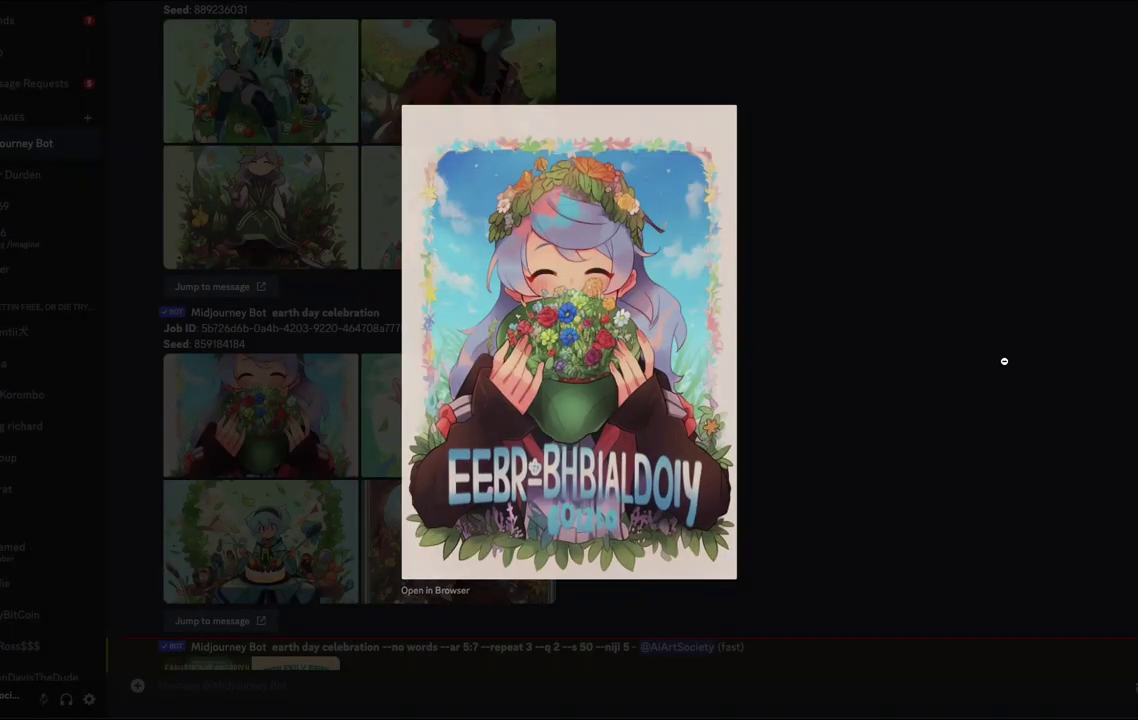
pyautogui.click(1003, 358)
pyautogui.click(447, 440)
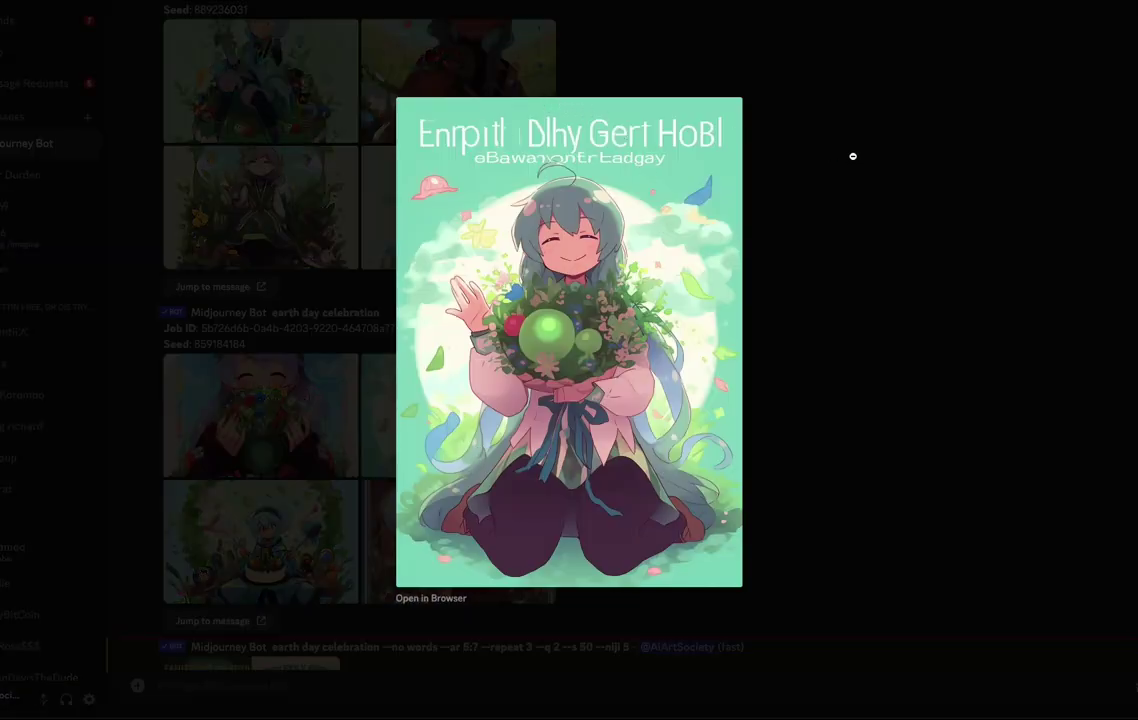
pyautogui.click(823, 295)
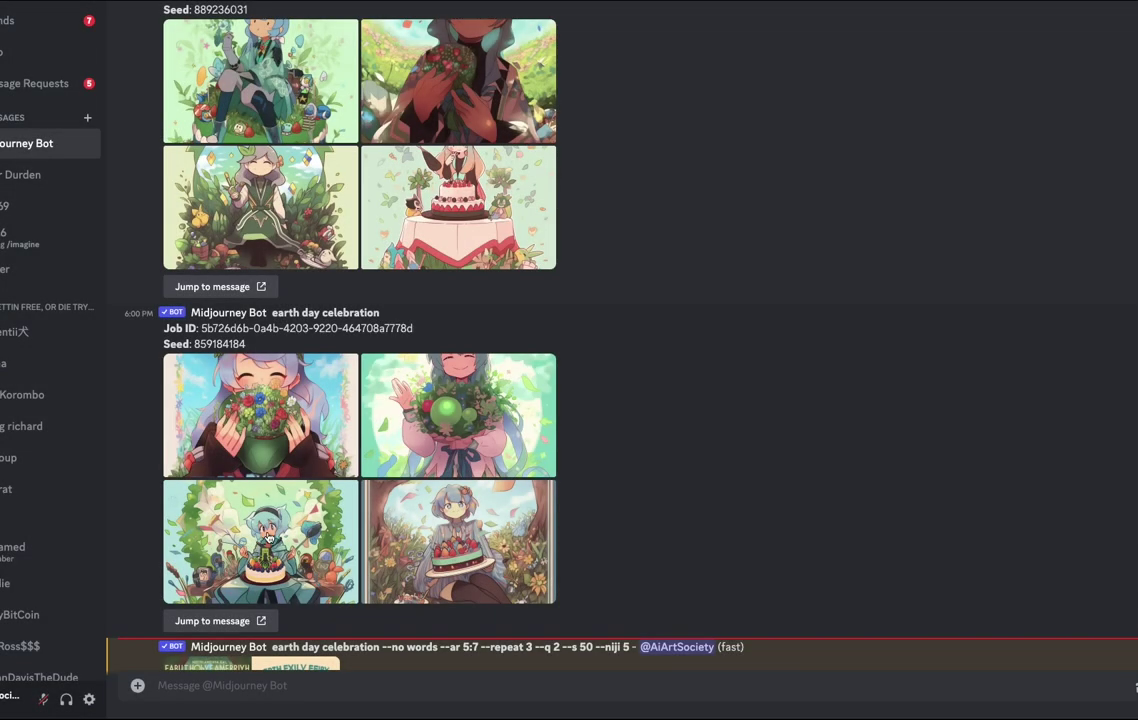
pyautogui.click(294, 526)
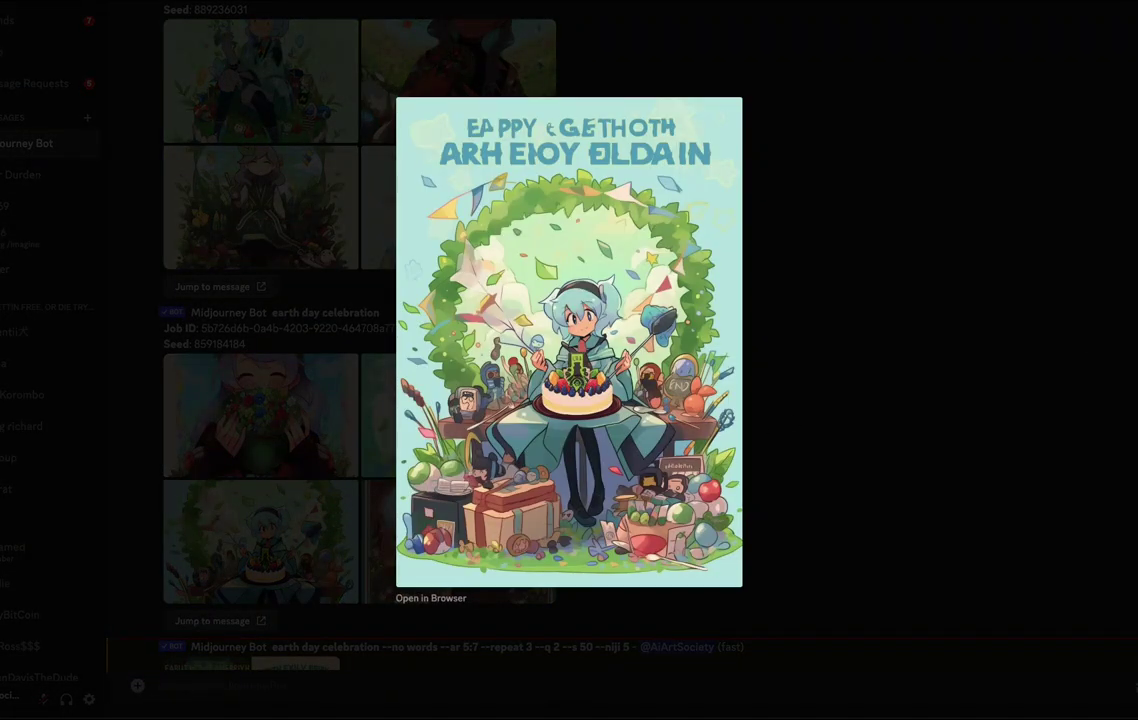
pyautogui.press('Right')
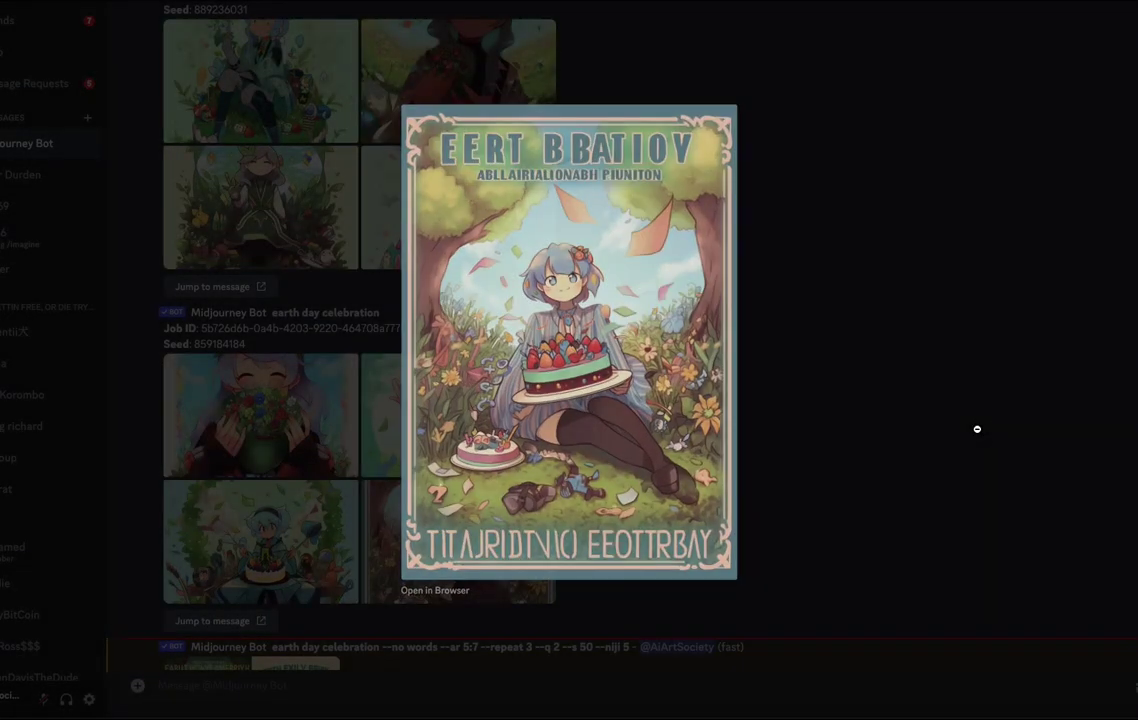
pyautogui.click(978, 427)
# Step through the next earth day job's images, then go back to Adobe Stock in Chrome
pyautogui.scroll(-5, 580, 491)
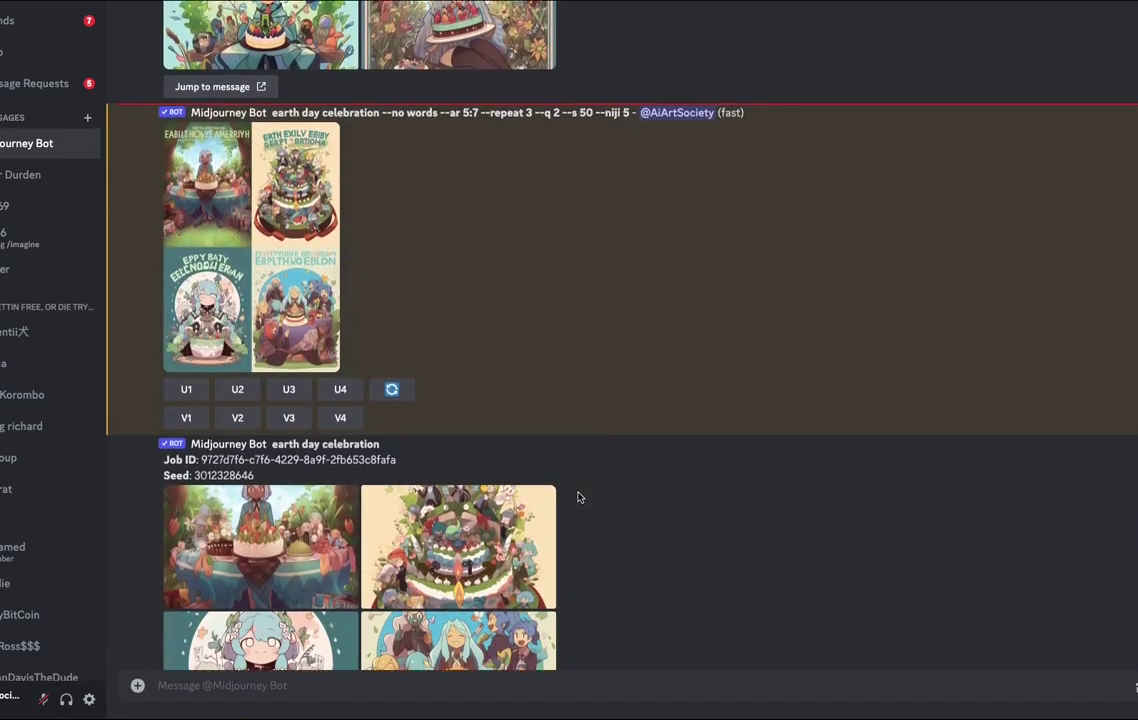
pyautogui.scroll(-2, 578, 497)
pyautogui.click(207, 196)
pyautogui.press('Right')
pyautogui.press('Right')
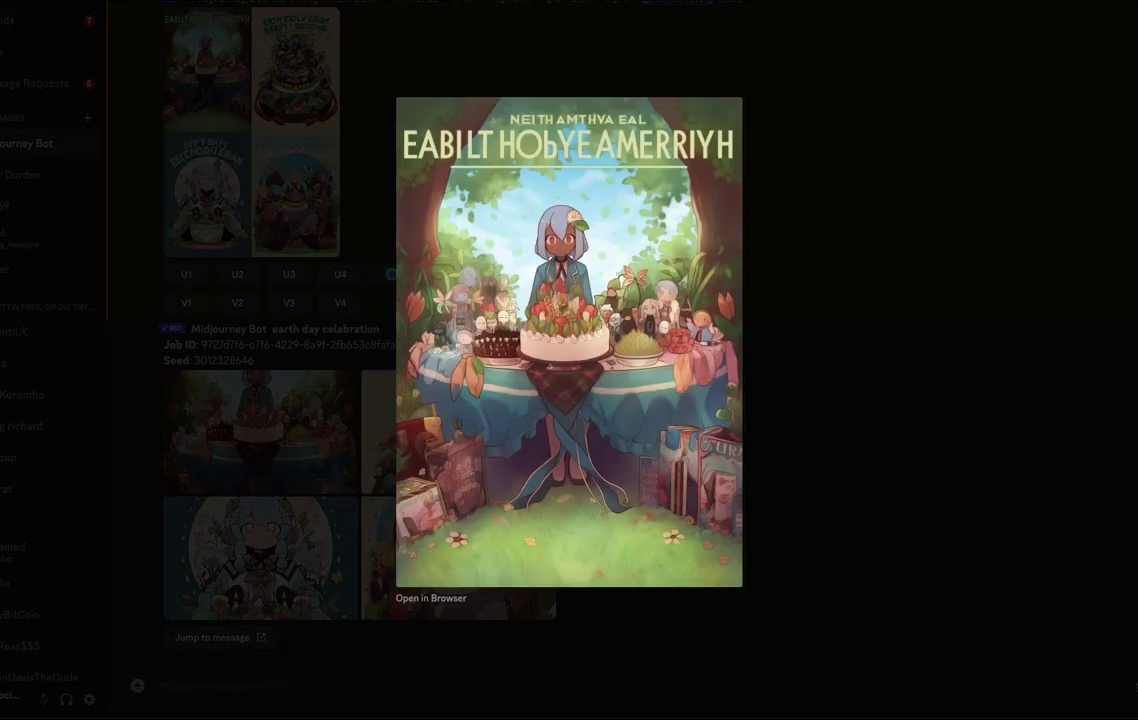
pyautogui.press('Escape')
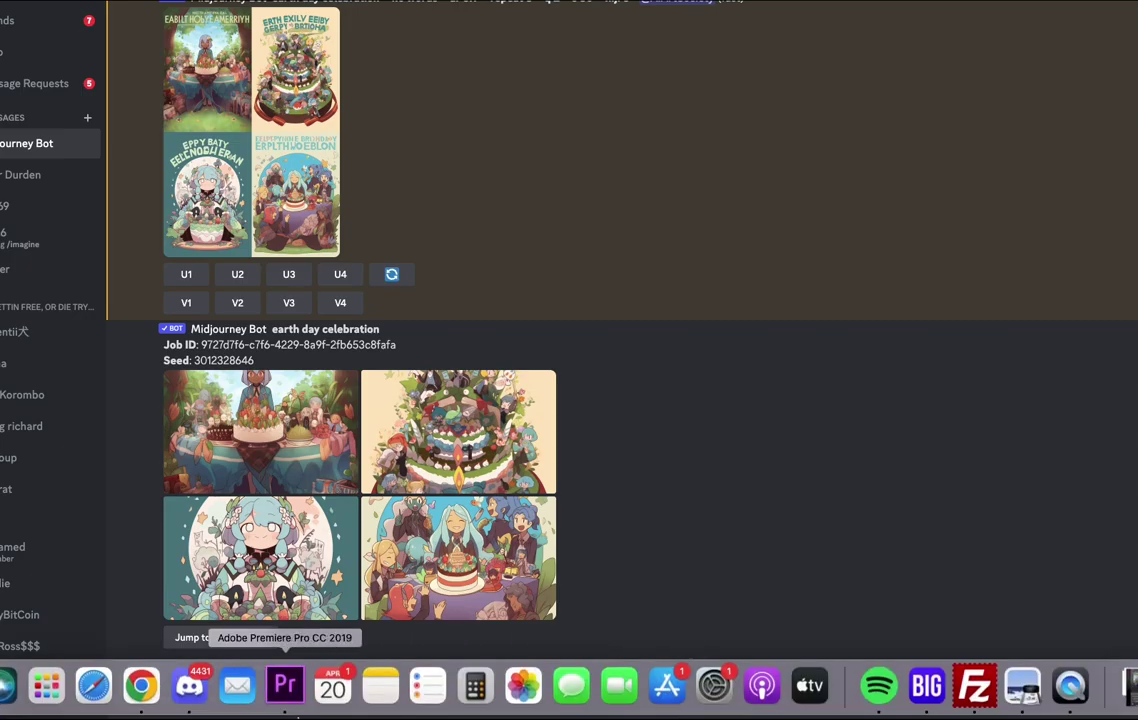
pyautogui.click(136, 696)
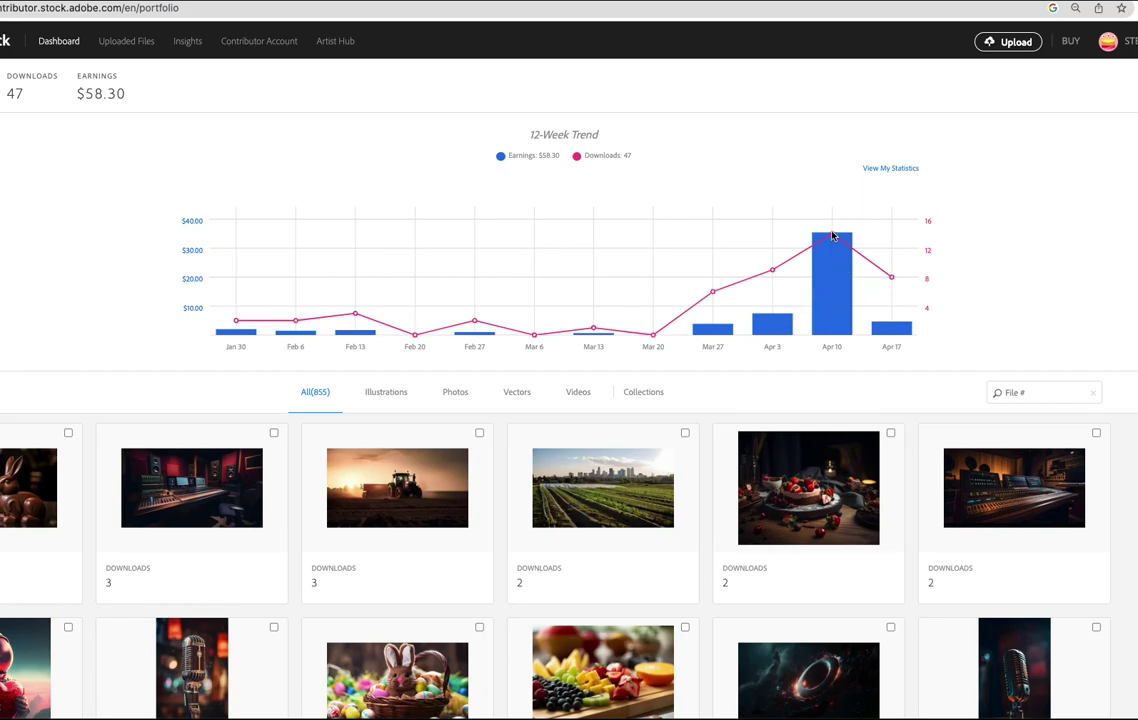
# Scroll down past the earnings trend through the portfolio thumbnails and open portfolio page 3
pyautogui.scroll(-5, 767, 358)
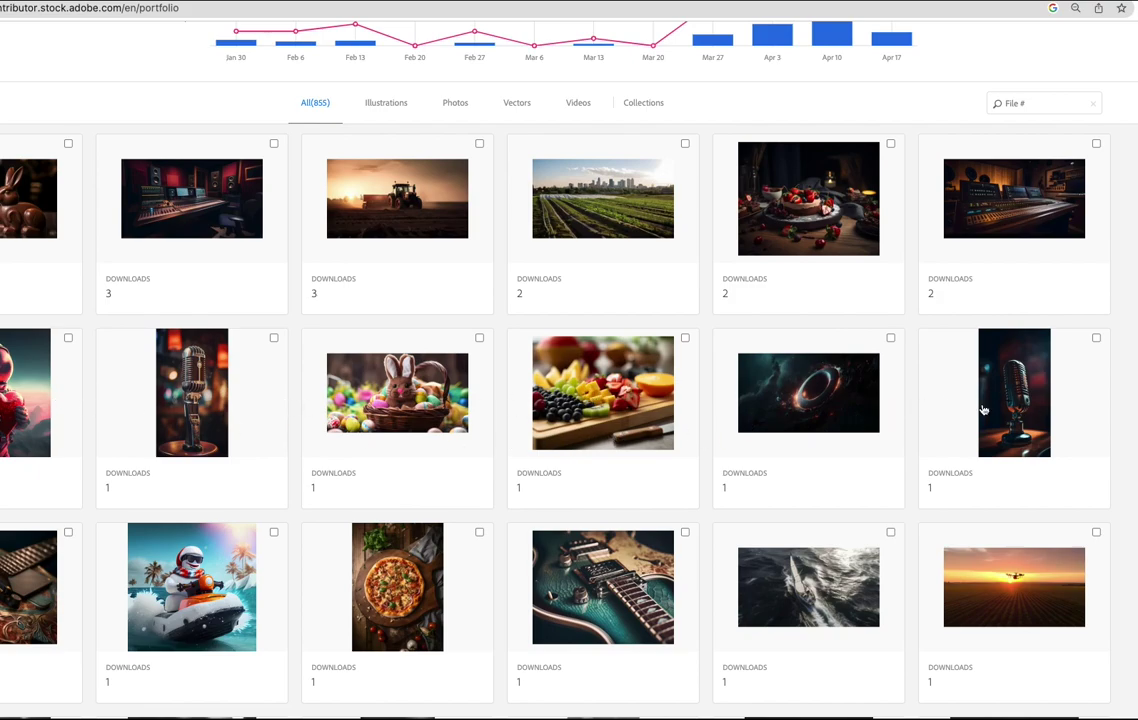
pyautogui.scroll(-3, 983, 410)
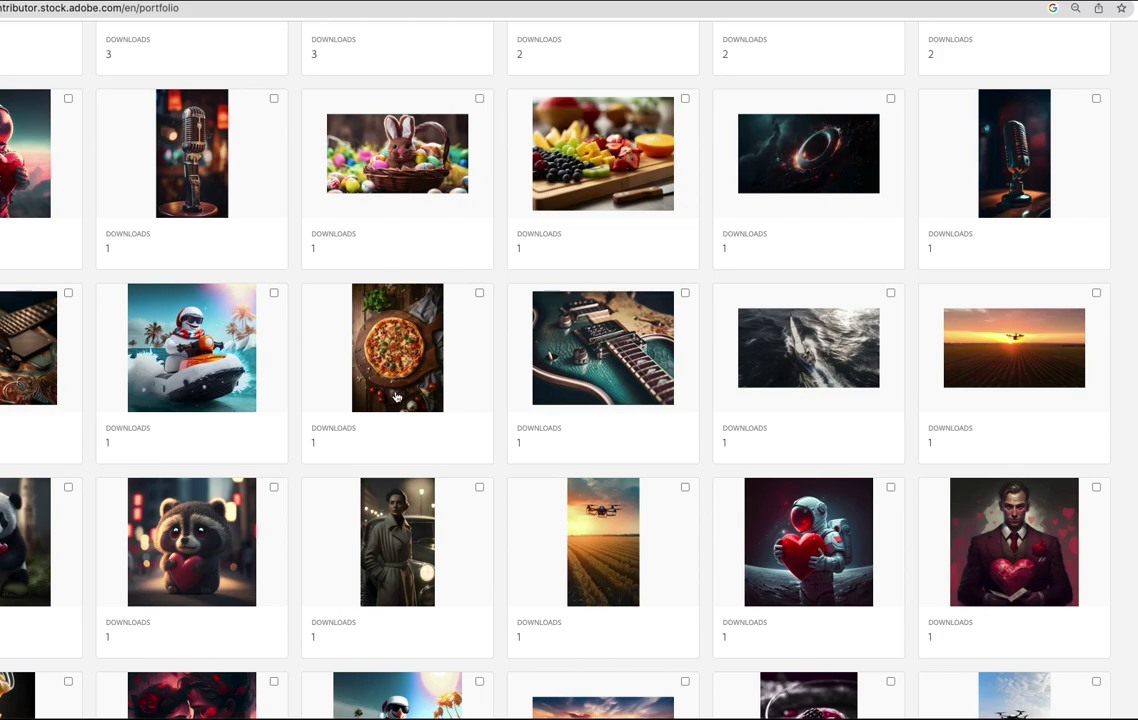
pyautogui.scroll(-4, 465, 419)
pyautogui.scroll(-5, 462, 427)
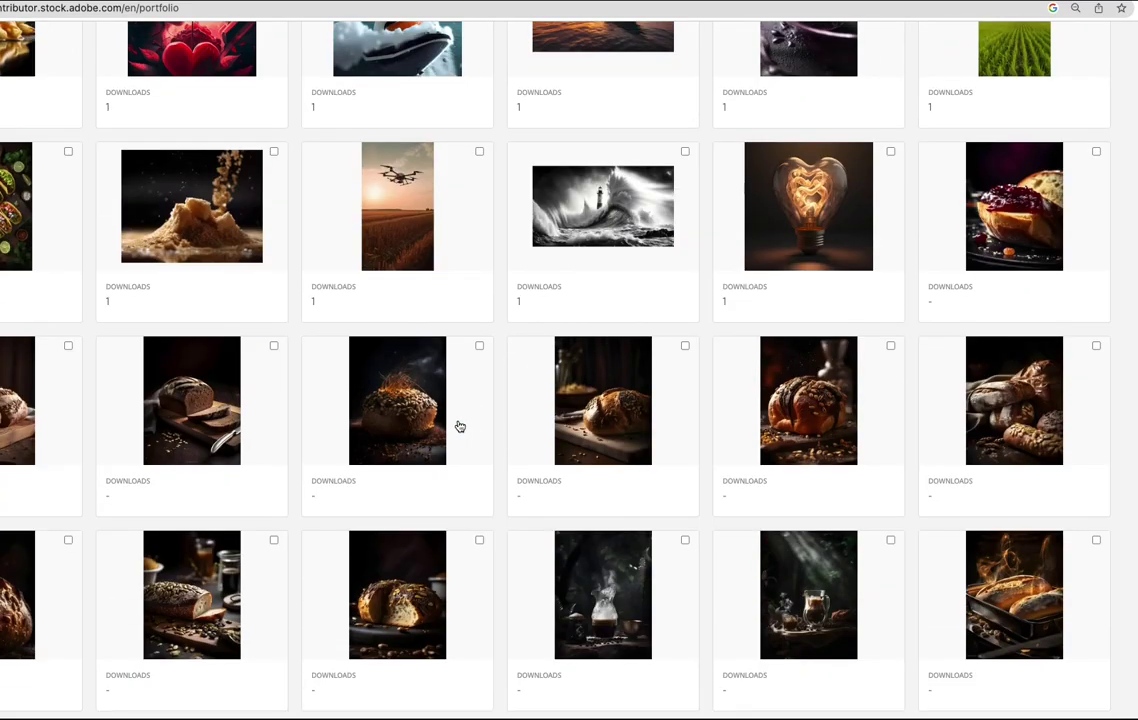
pyautogui.scroll(-5, 447, 422)
pyautogui.scroll(-3, 512, 272)
pyautogui.scroll(-12, 580, 488)
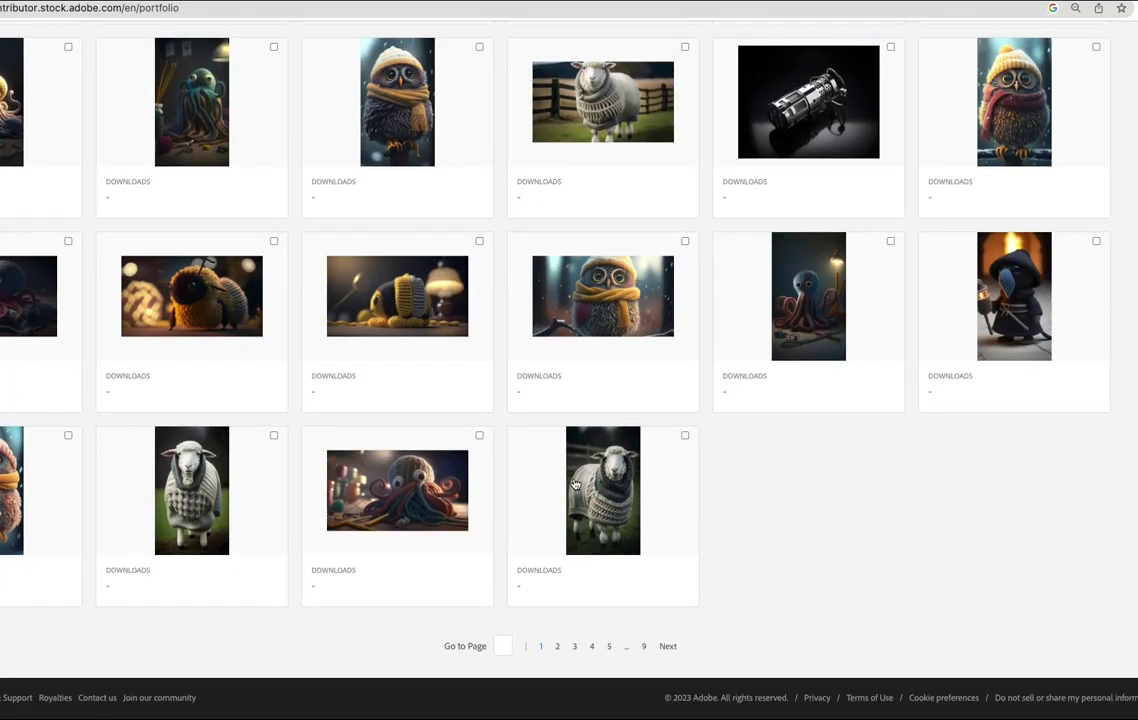
pyautogui.click(574, 646)
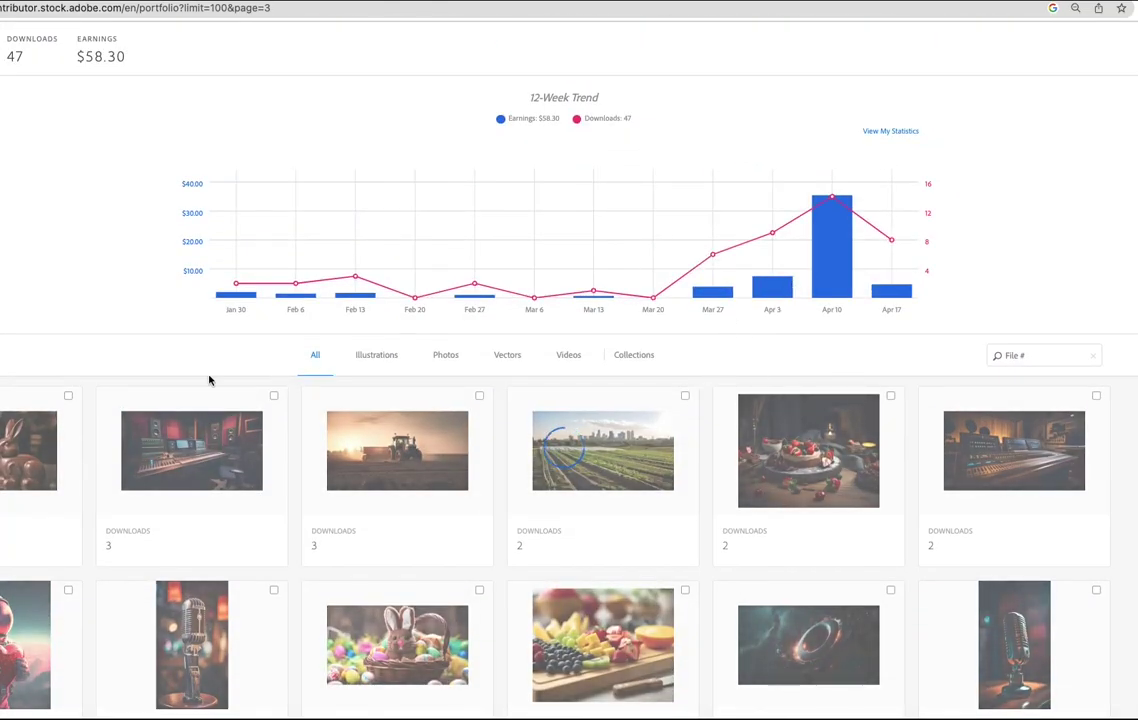
# Go to page 5 of the portfolio
pyautogui.scroll(-10, 706, 406)
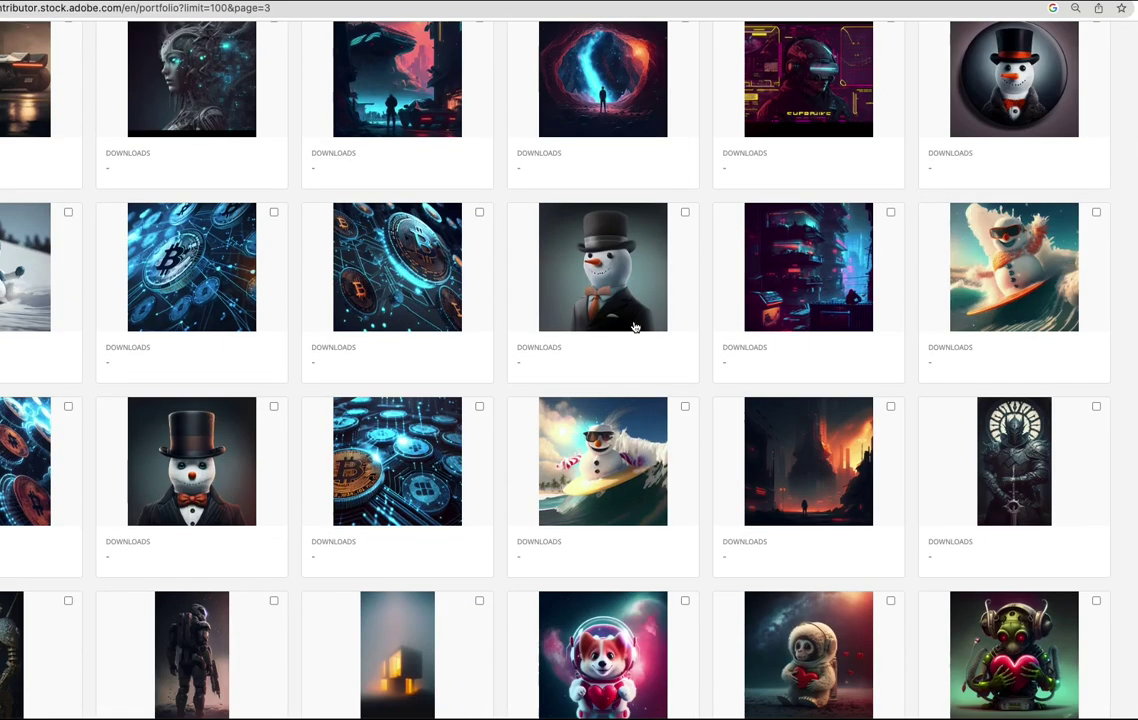
pyautogui.scroll(-15, 633, 327)
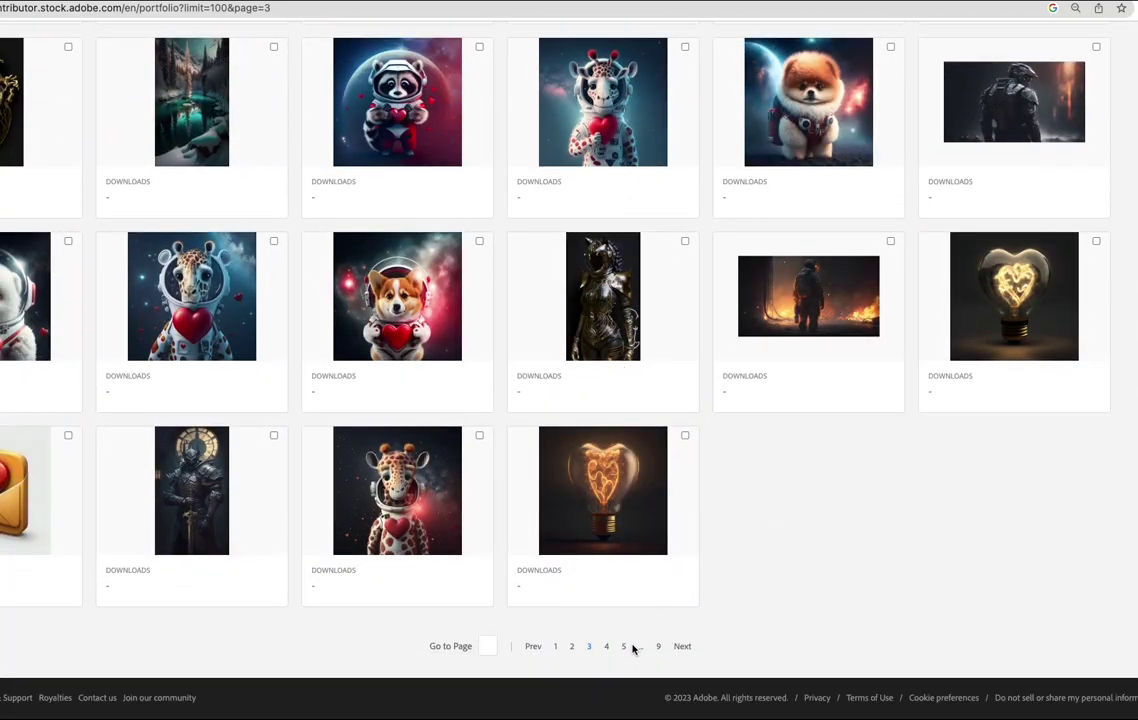
pyautogui.click(624, 647)
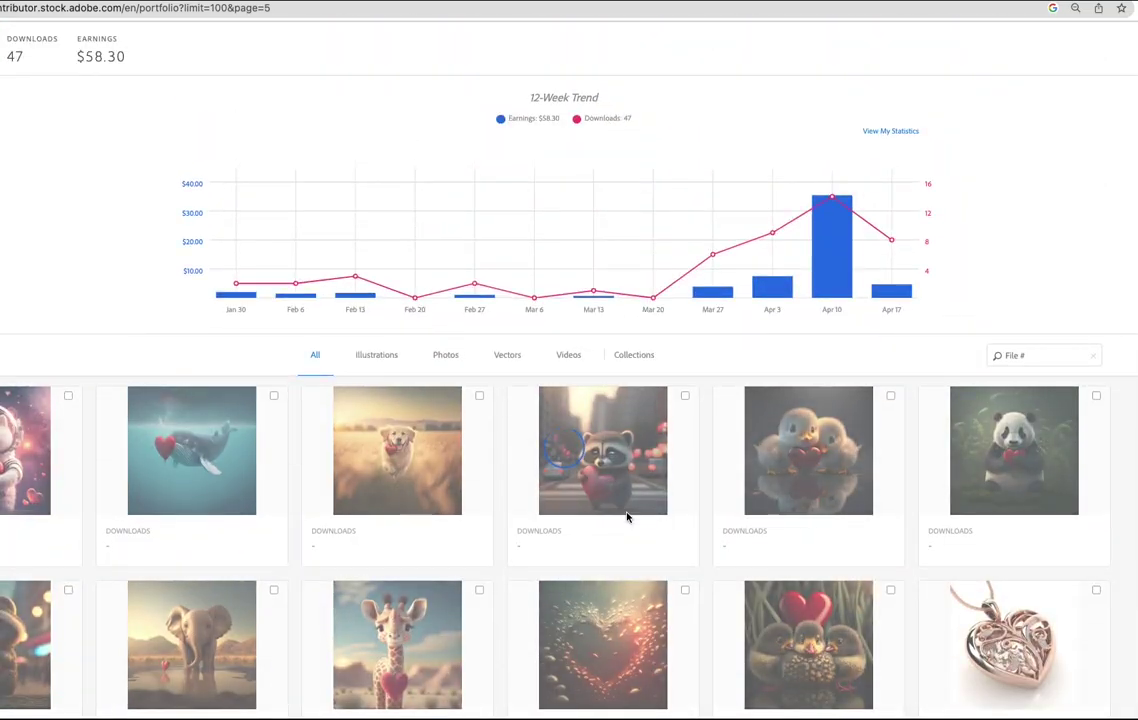
# Browse the page 5 grid and show the smoothie bowl image's file details
pyautogui.scroll(-8, 625, 508)
pyautogui.scroll(-12, 867, 445)
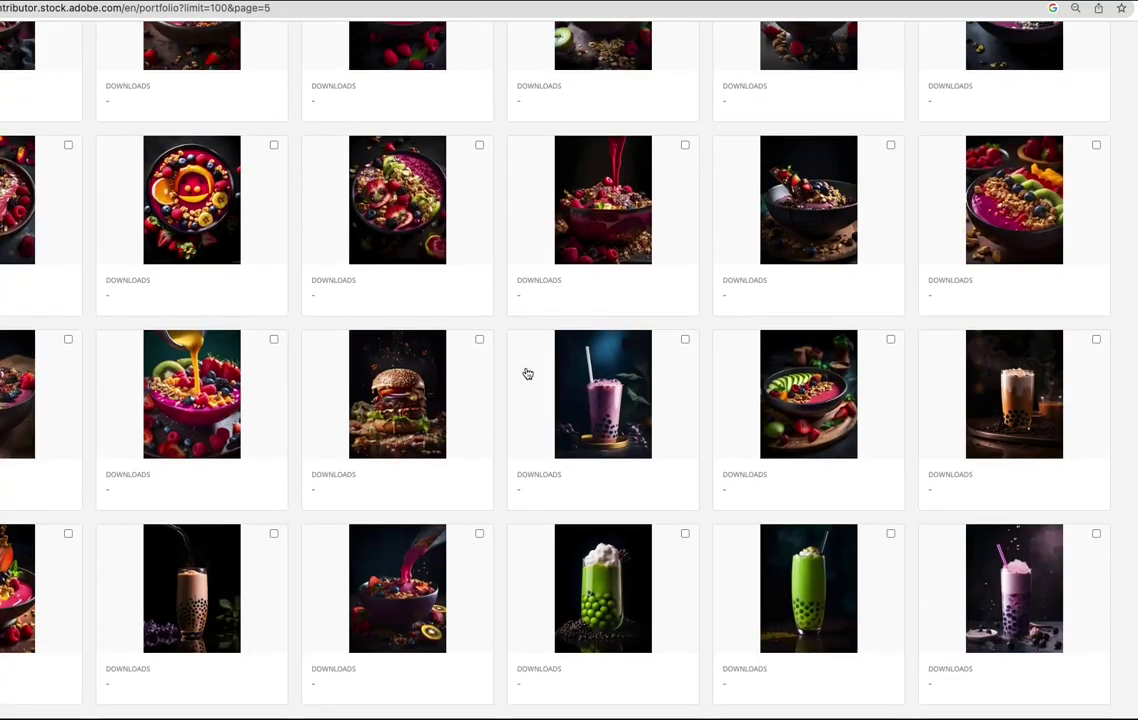
pyautogui.scroll(-5, 320, 489)
pyautogui.scroll(-4, 168, 500)
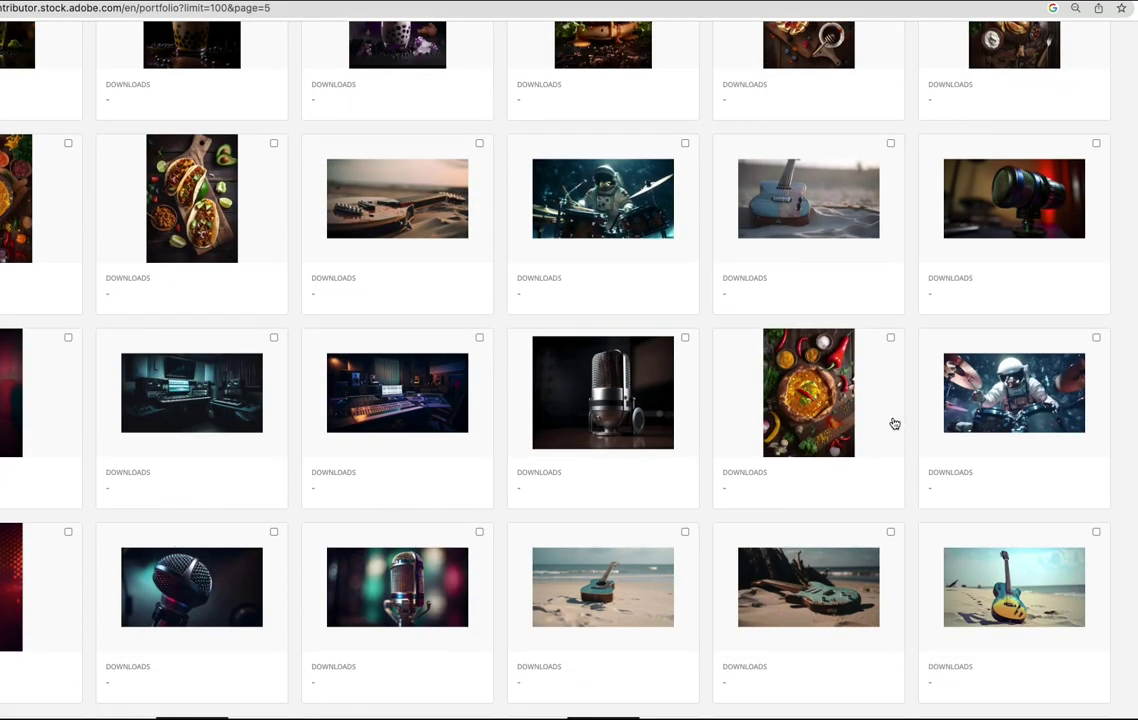
pyautogui.scroll(-5, 610, 400)
pyautogui.scroll(-5, 605, 400)
pyautogui.scroll(15, 546, 420)
pyautogui.scroll(15, 537, 374)
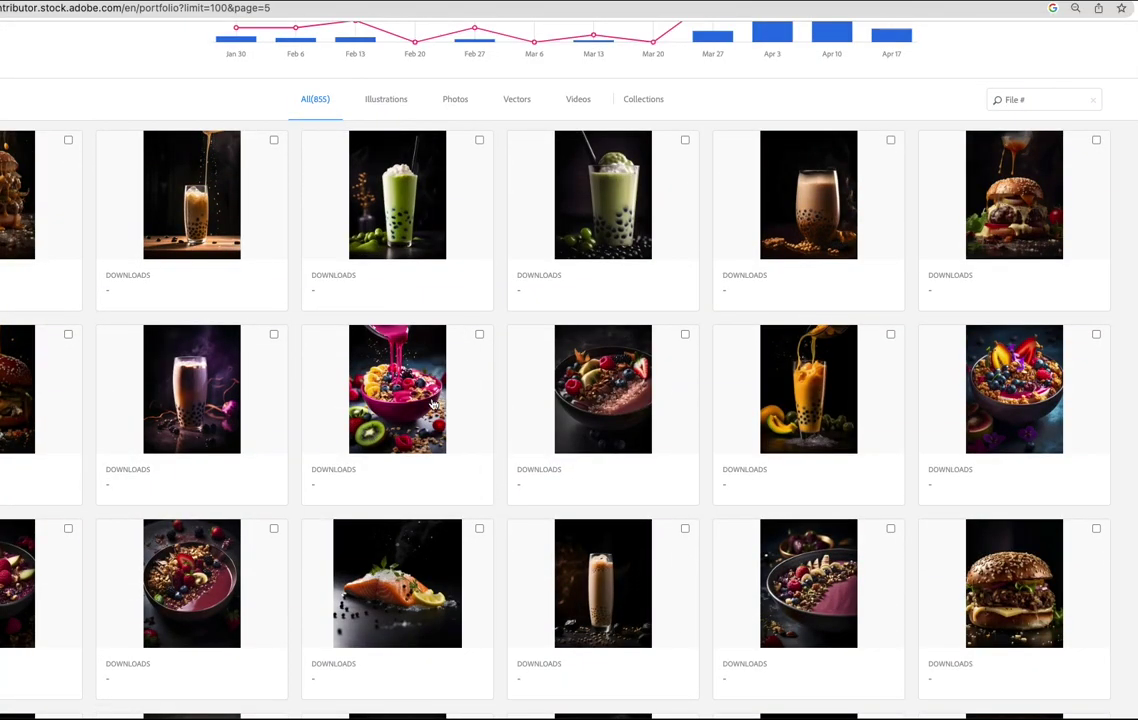
pyautogui.click(392, 358)
# Show the file details of the green matcha bubble-tea image instead
pyautogui.scroll(-3, 300, 388)
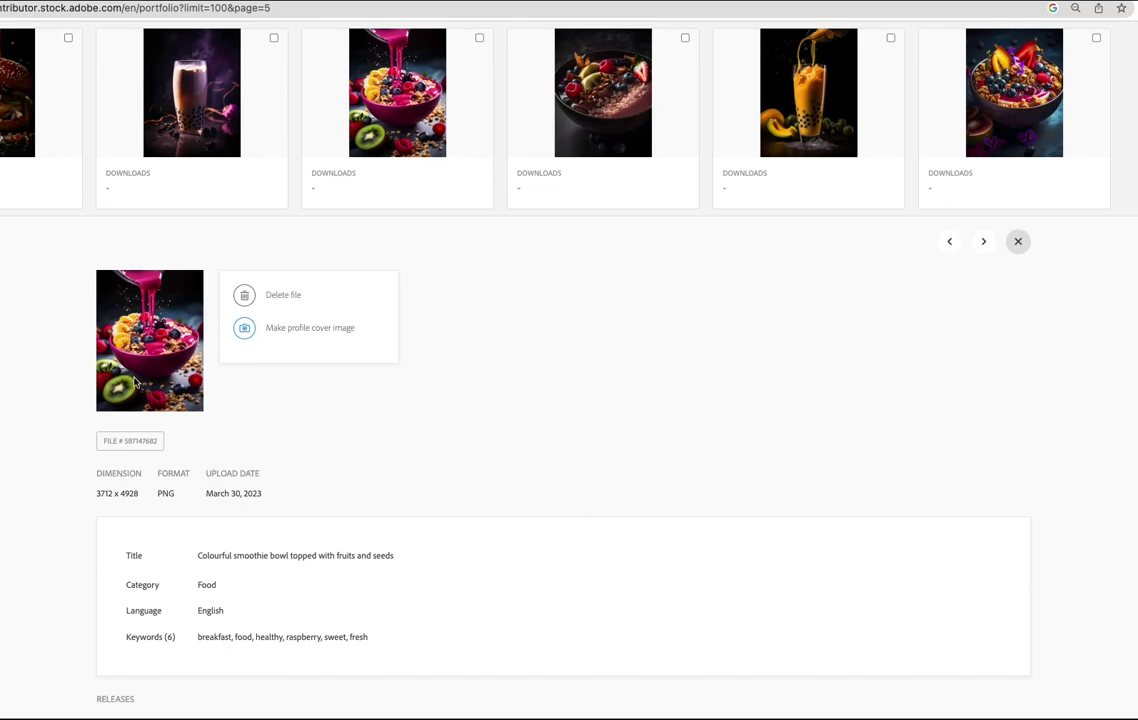
pyautogui.scroll(3, 136, 383)
pyautogui.click(400, 230)
pyautogui.scroll(3, 436, 280)
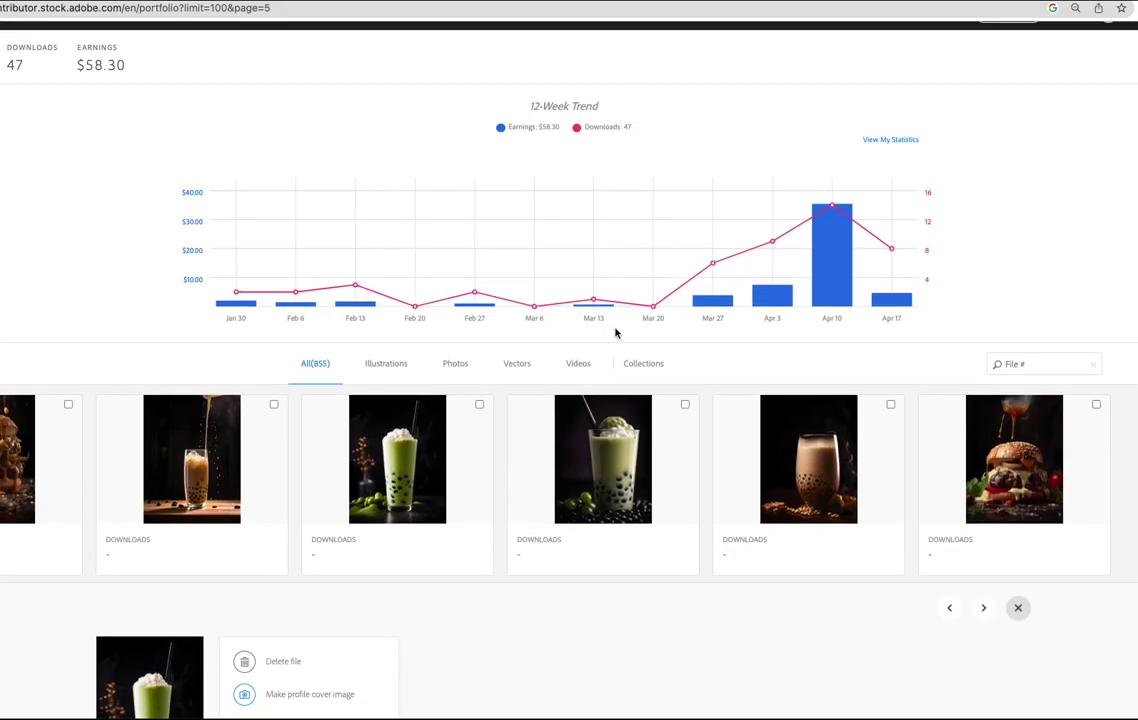